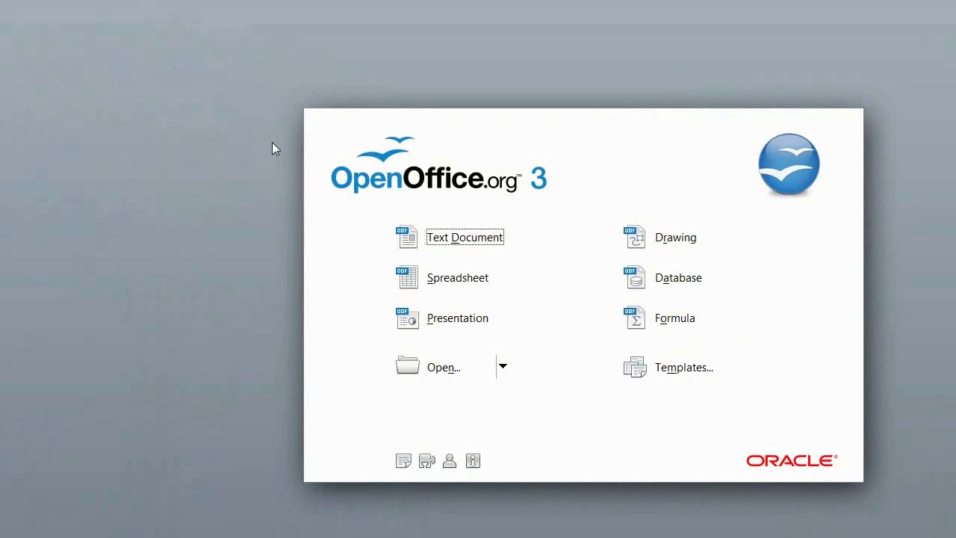
Create a blank text document and open the saved file "list of links" from the Let's Playing folder.
left_click(434, 225)
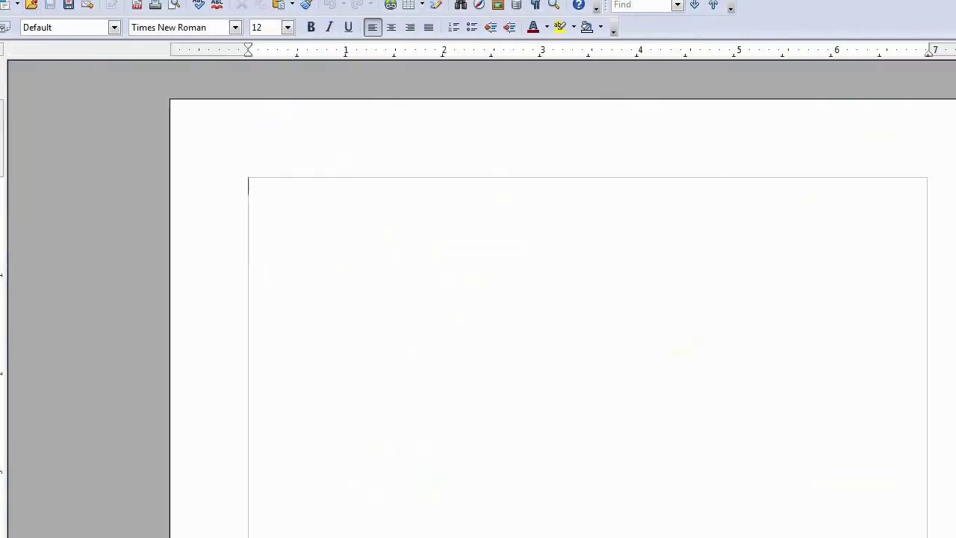
key("alt+f")
key("Right")
key("Right")
key("Left")
key("Left")
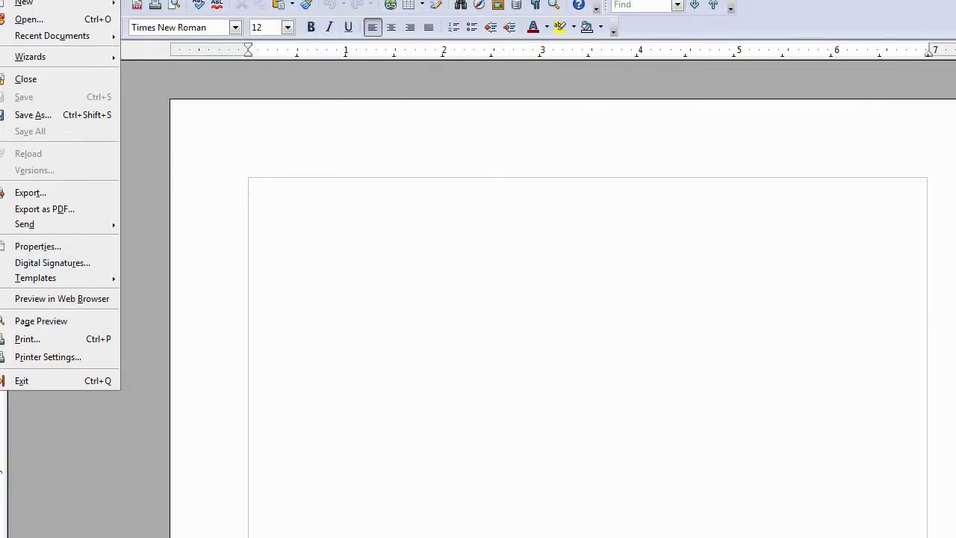
left_click(32, 27)
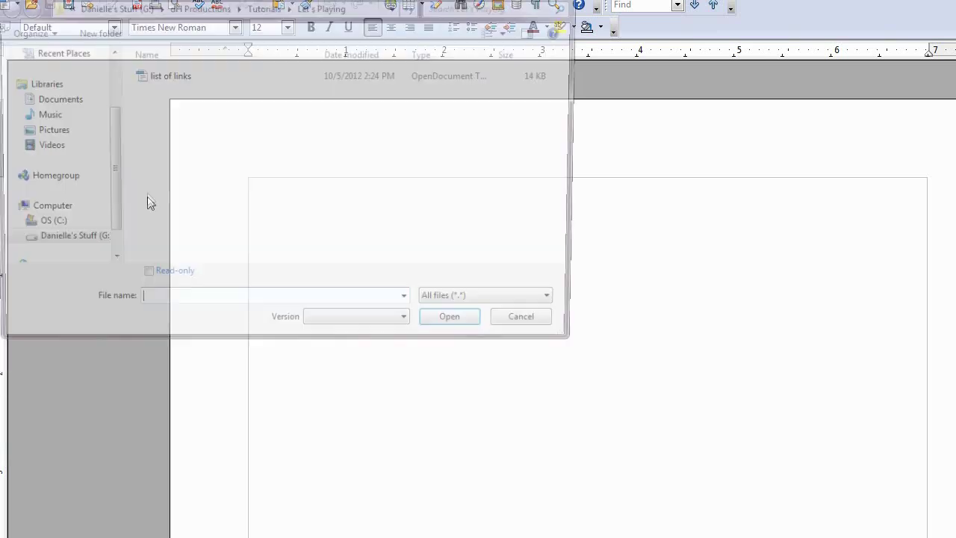
double_click(164, 76)
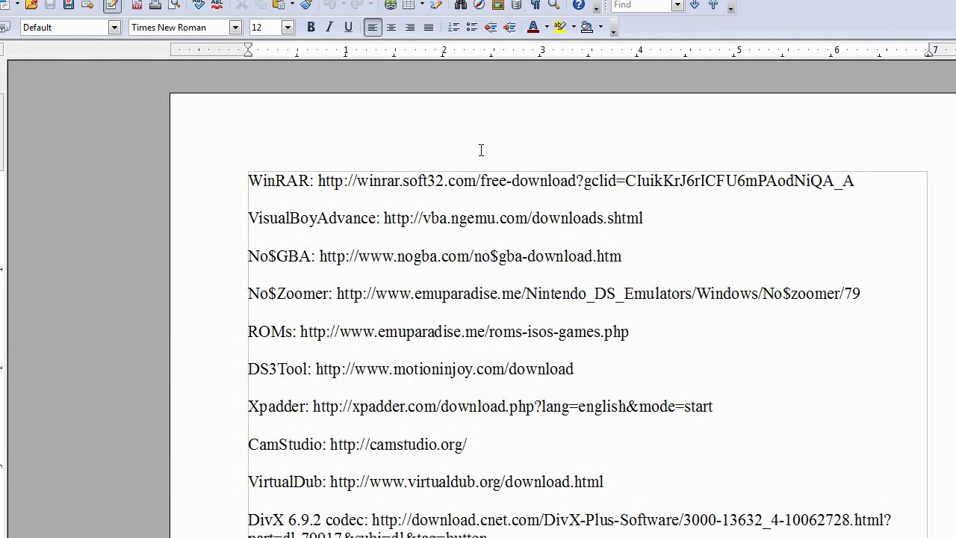
Copy the WinRAR download link at winrar.soft32.com from the link list and switch to the browser.
left_click_drag(318, 181, 852, 174)
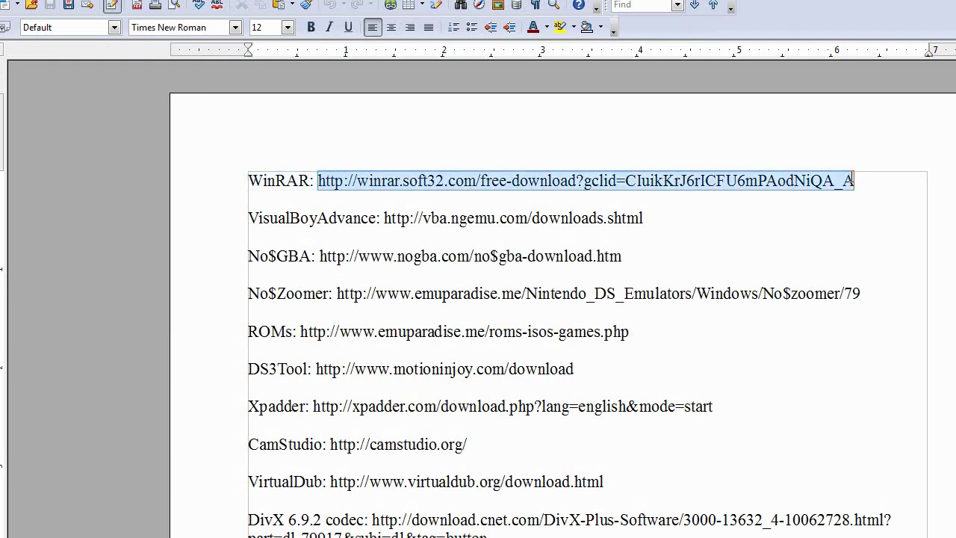
right_click(577, 182)
left_click(619, 452)
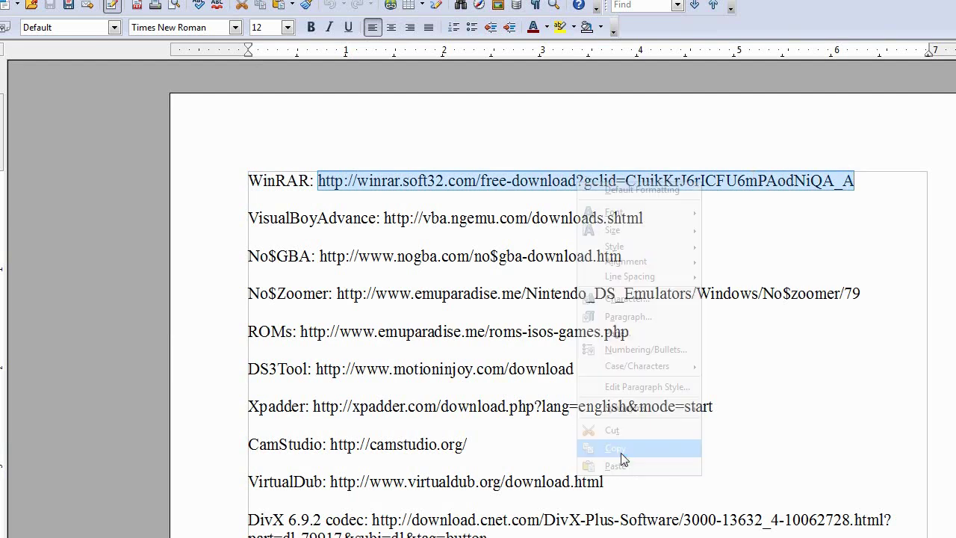
left_click(581, 196)
left_click(590, 182)
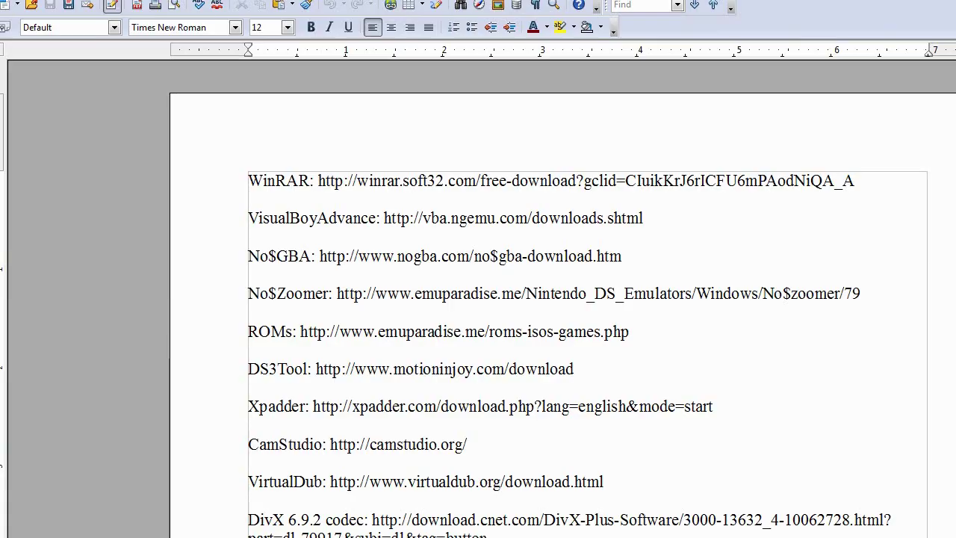
key("alt+Tab")
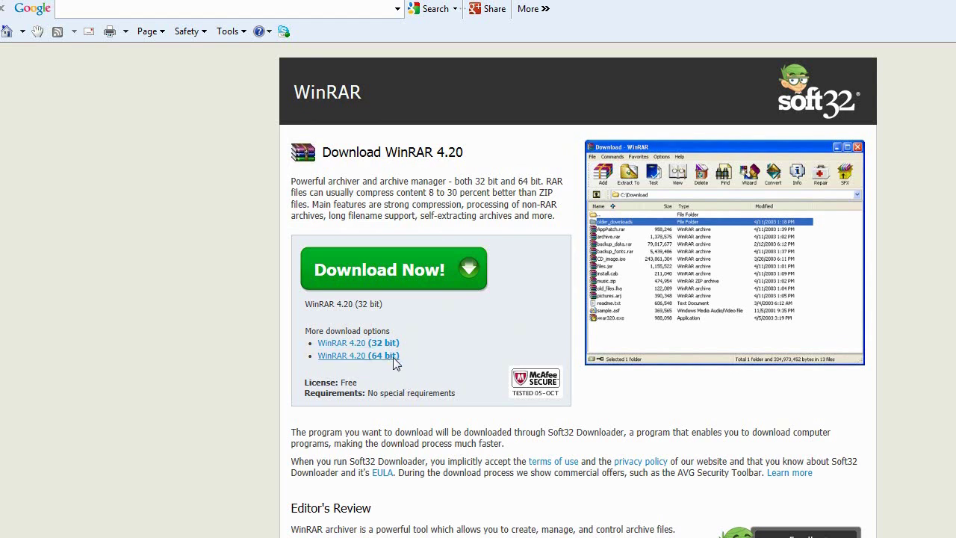
Look up in the Control Panel's System information whether Windows is 32-bit or 64-bit, and close the window.
left_click(75, 537)
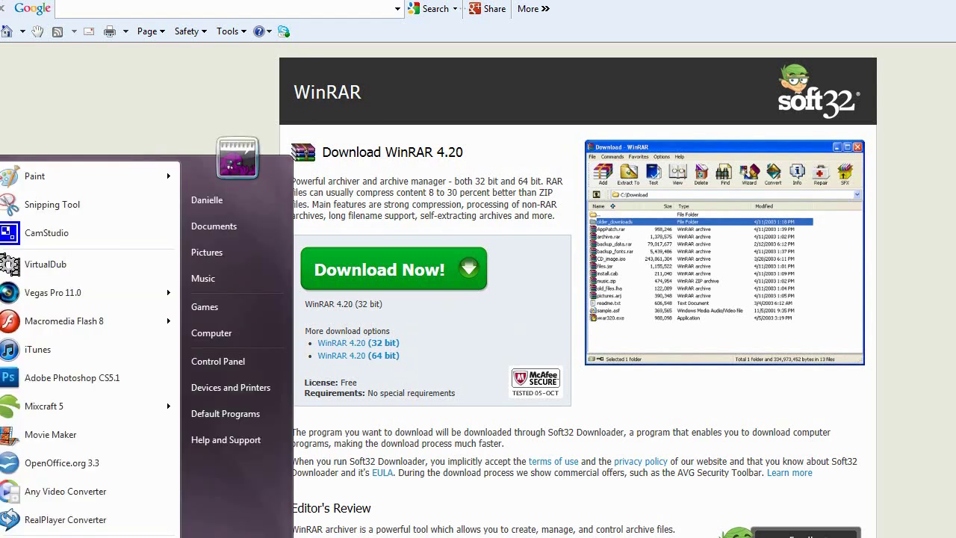
left_click(216, 362)
left_click_drag(842, 227, 838, 403)
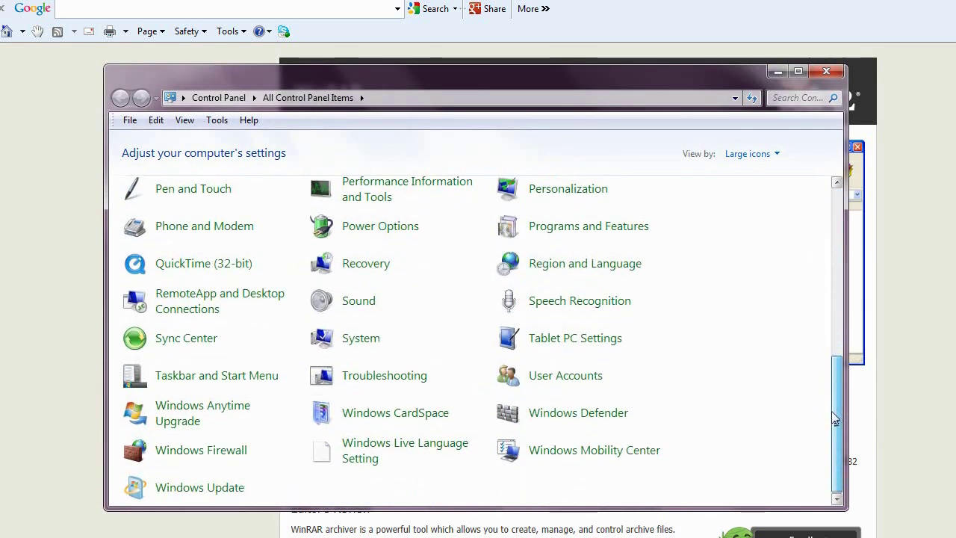
left_click(359, 343)
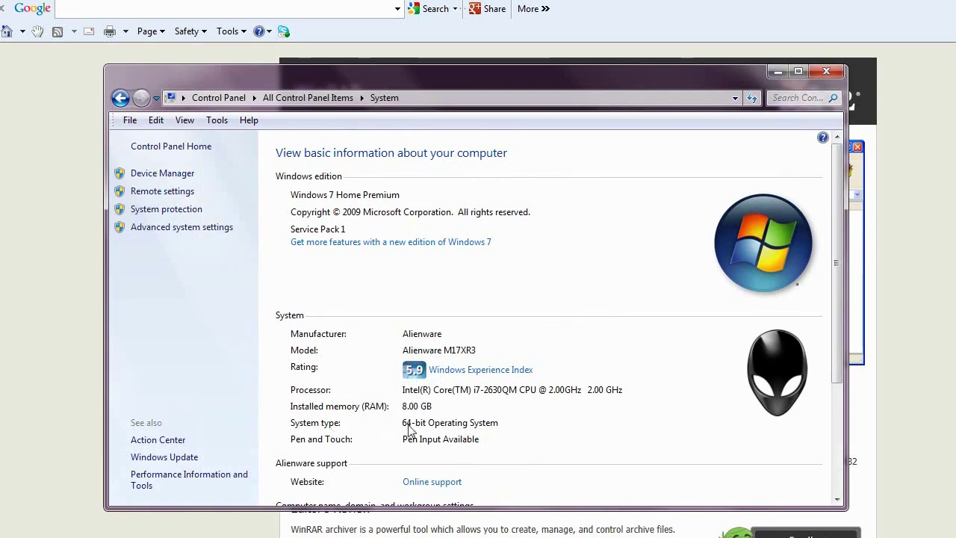
left_click(826, 71)
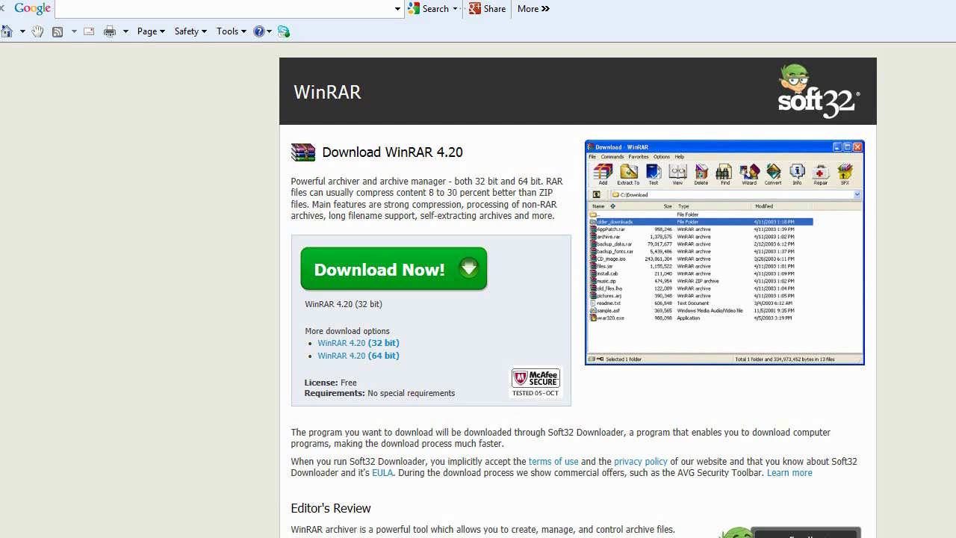
Try to download WinRAR 4.20 (64 bit) from the Soft32 page.
left_click(379, 358)
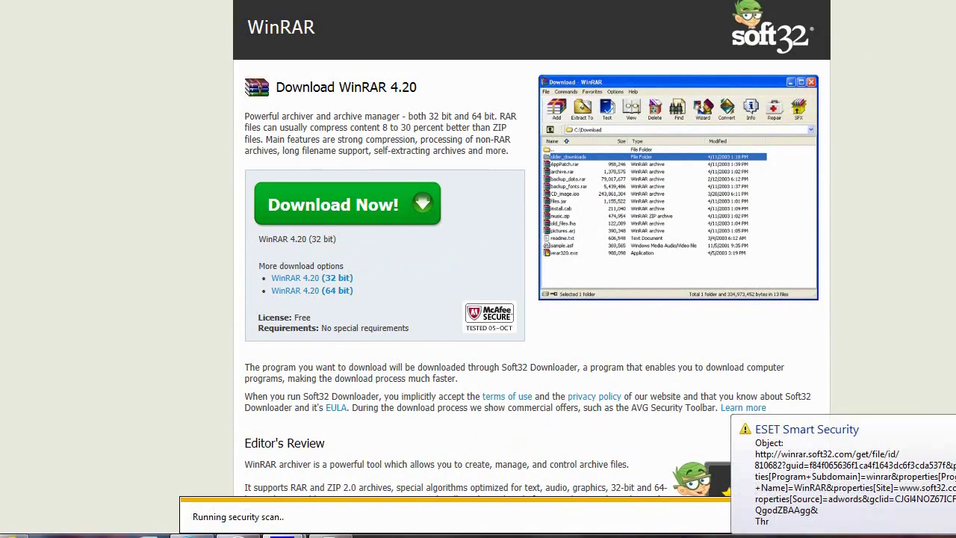
key("alt+Tab")
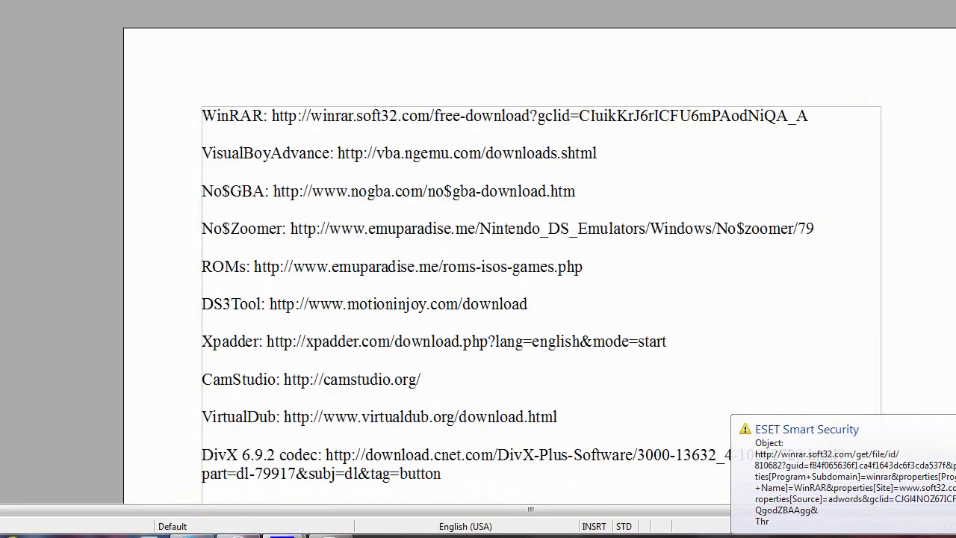
Switch to the RARLAB WinRAR page and start downloading the English 32-bit version 4.20 for Windows.
key("alt+Tab")
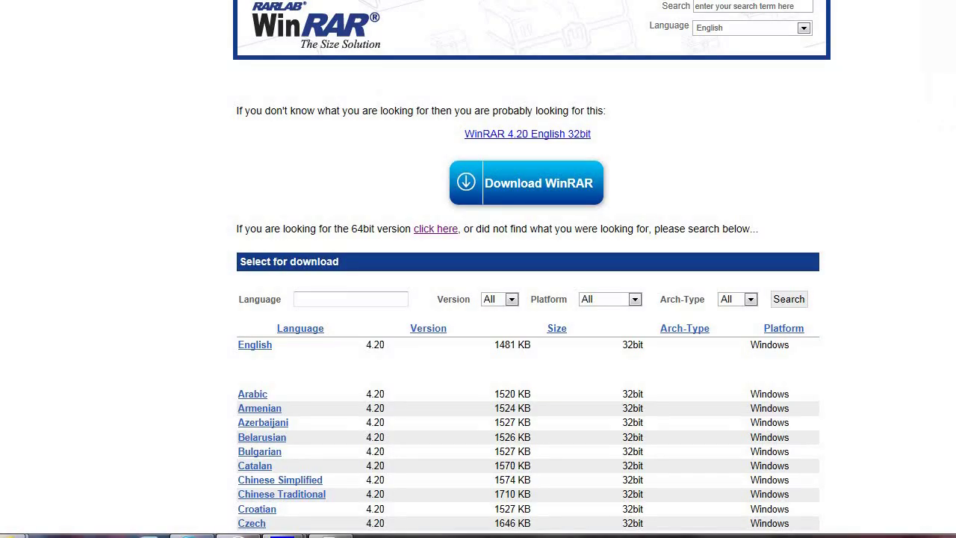
scroll(527, 299, "down", 3)
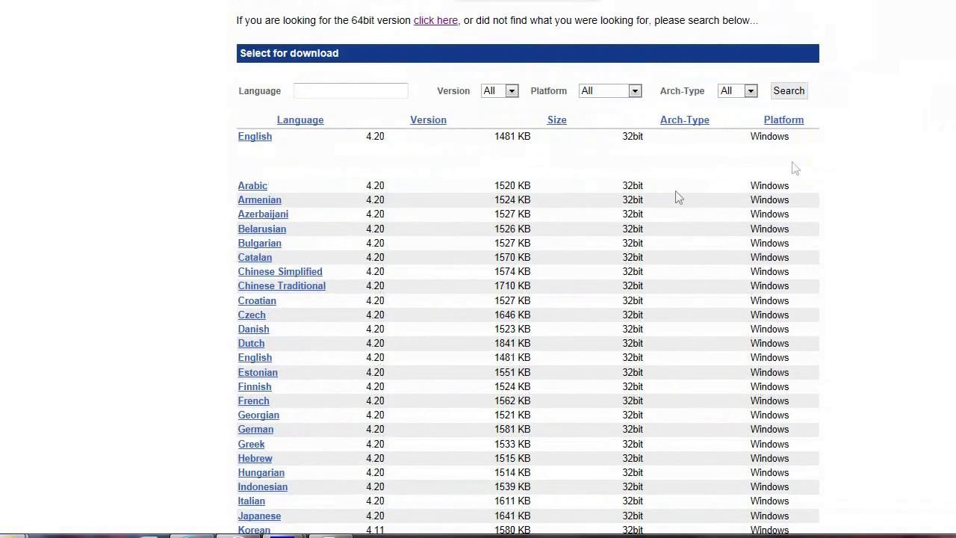
left_click(261, 138)
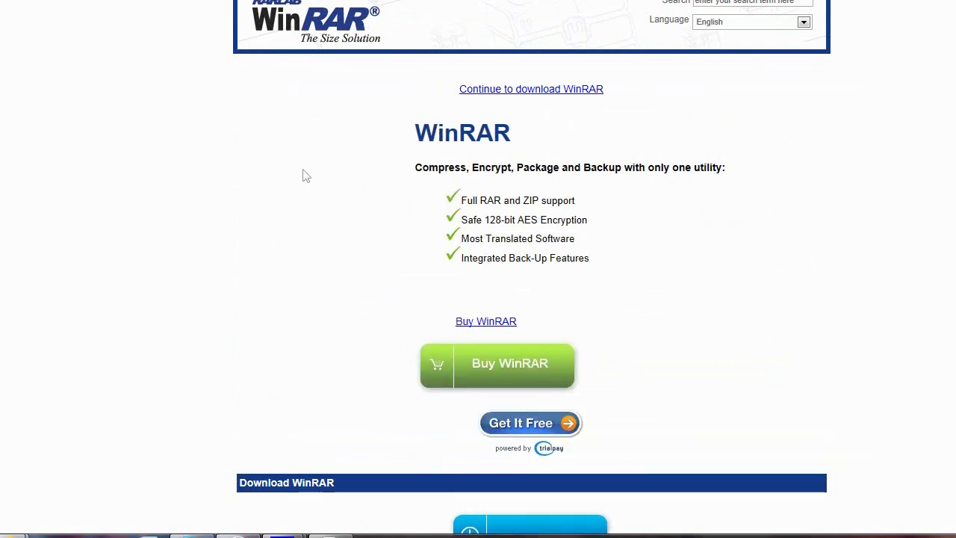
scroll(478, 269, "down", 1)
left_click(536, 480)
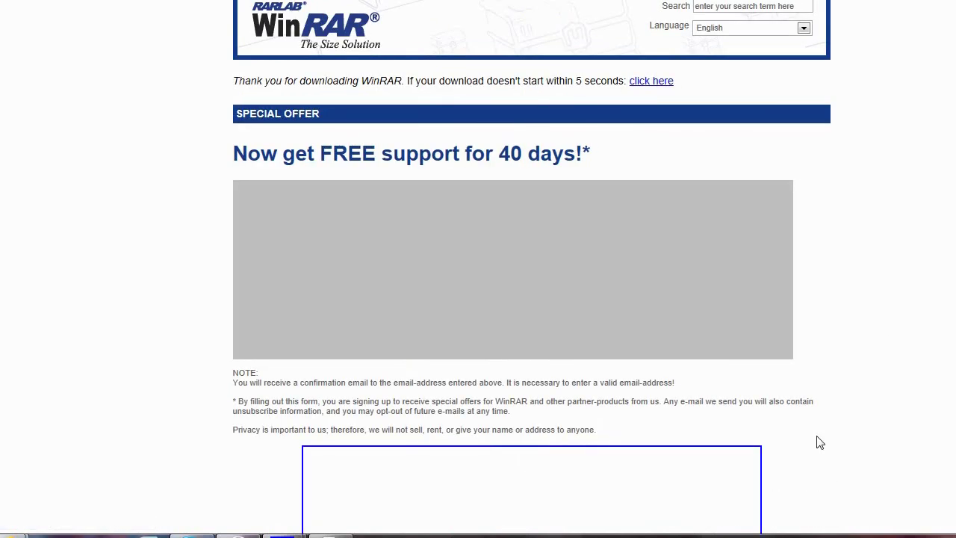
Run the wrar420.exe installer and install WinRAR into C:\Program Files (x86)\WinRAR, accepting the license agreement.
scroll(889, 342, "down", 3)
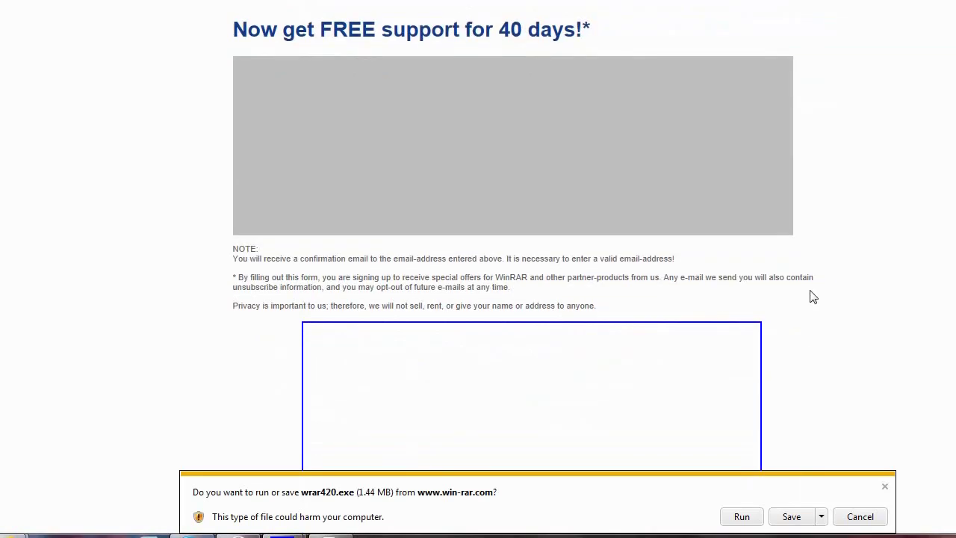
left_click(740, 515)
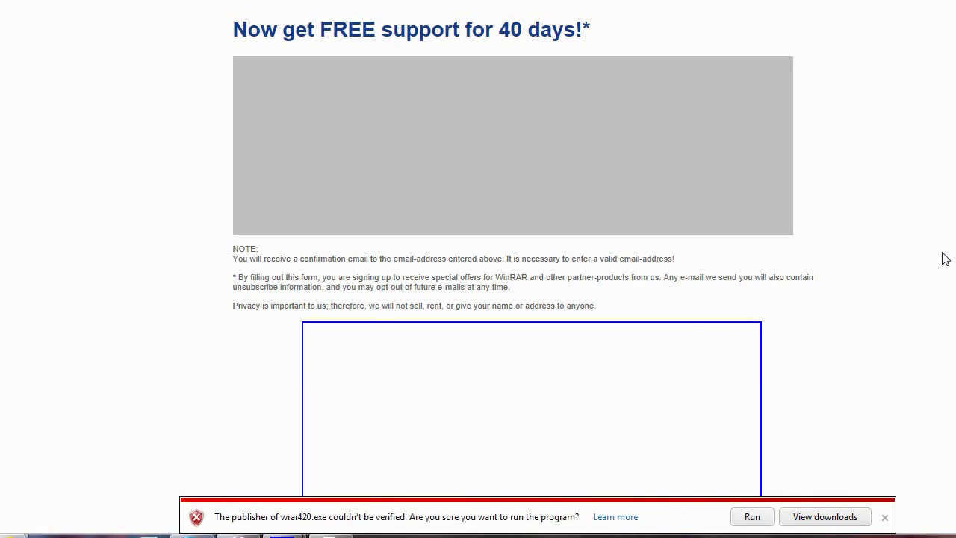
left_click(763, 518)
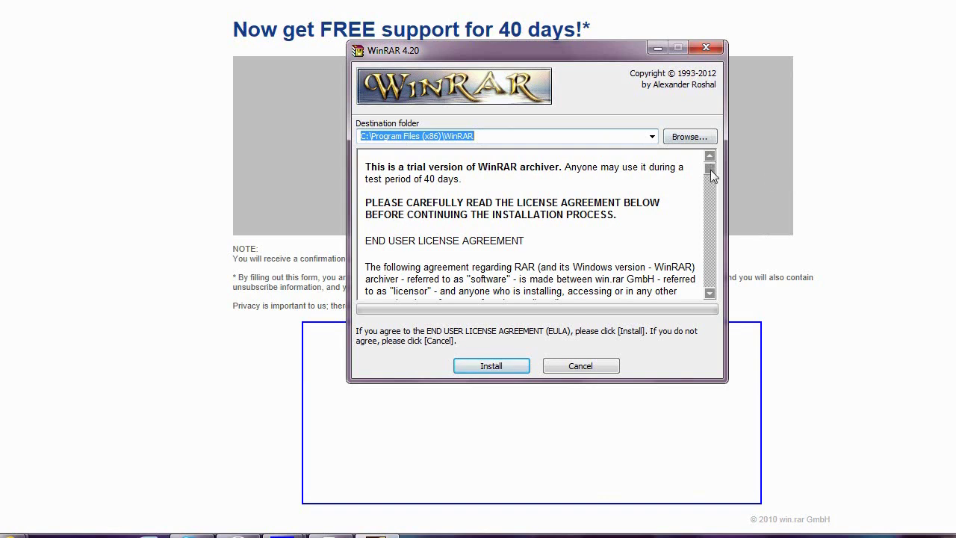
left_click_drag(710, 170, 714, 300)
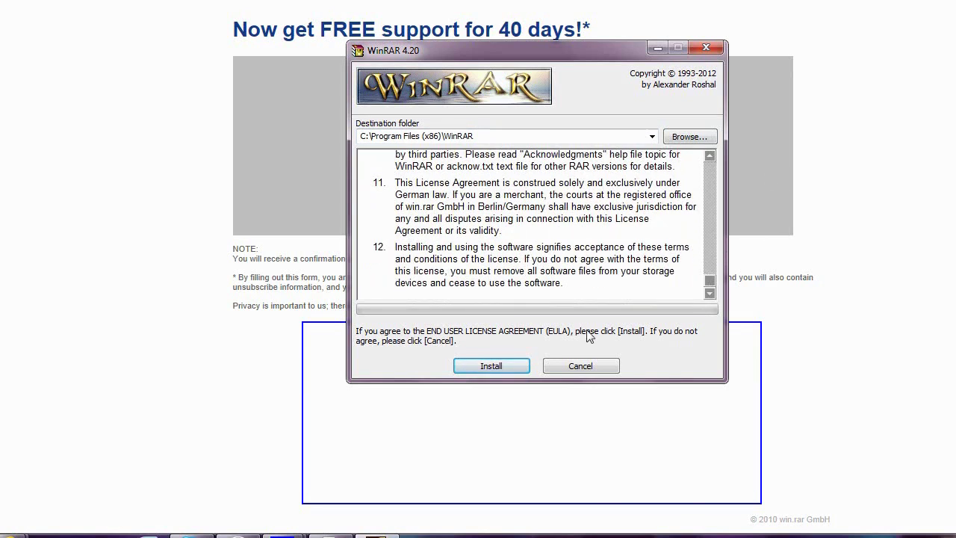
left_click(513, 365)
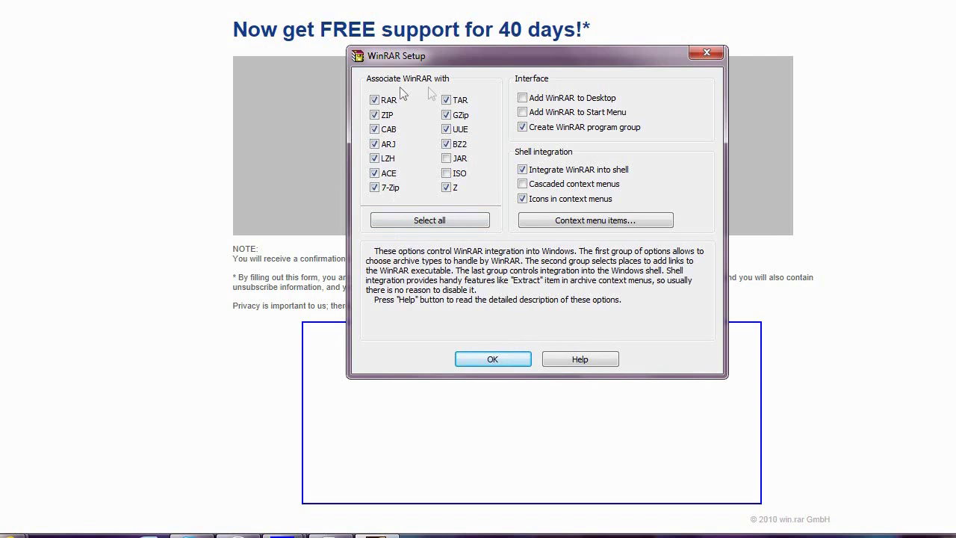
Associate WinRAR with ISO files, disable creation of the WinRAR program group and finish the setup.
left_click(446, 173)
left_click(446, 159)
left_click(447, 159)
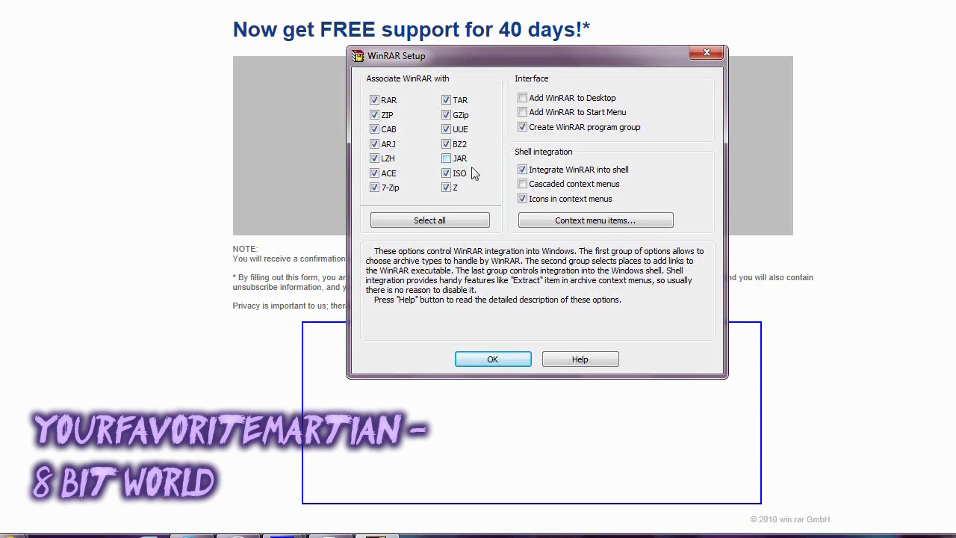
left_click(523, 127)
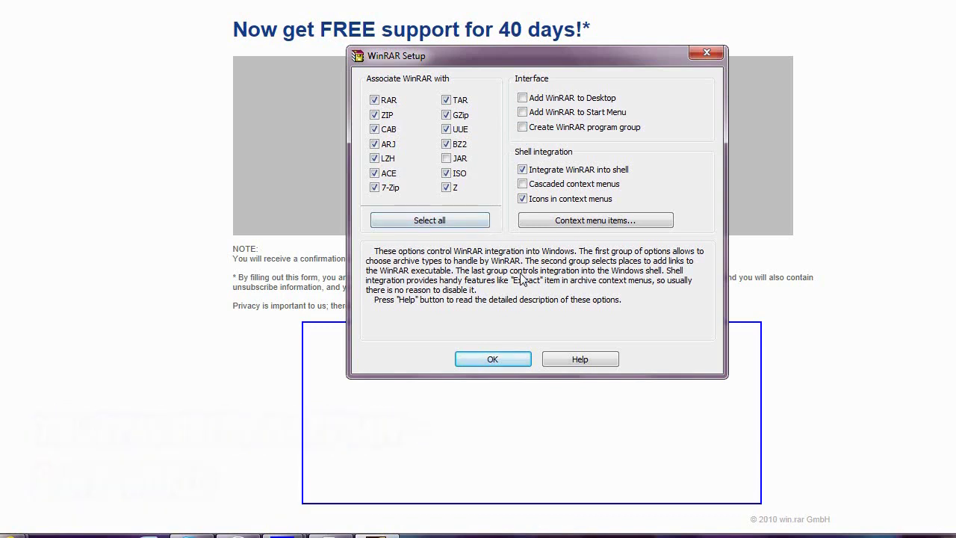
left_click(523, 184)
left_click(523, 183)
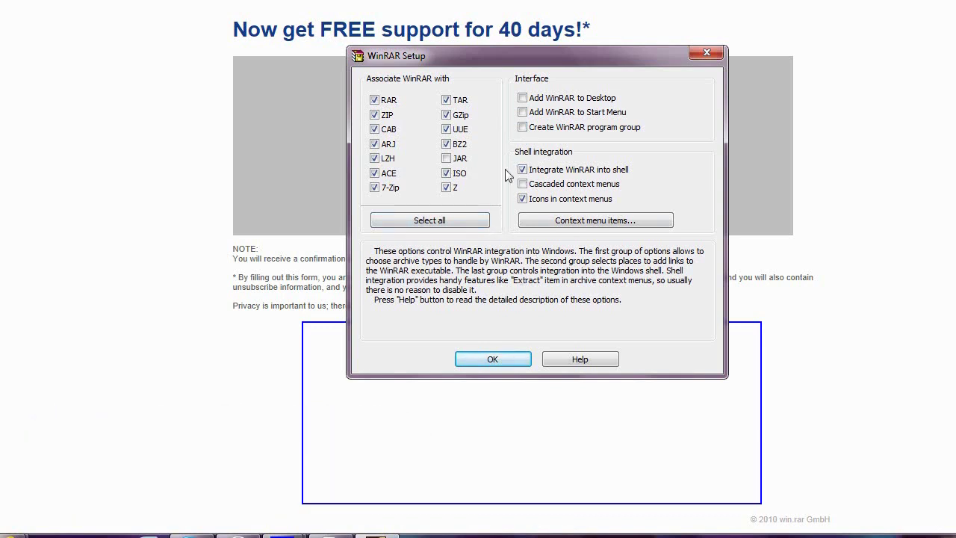
left_click(491, 361)
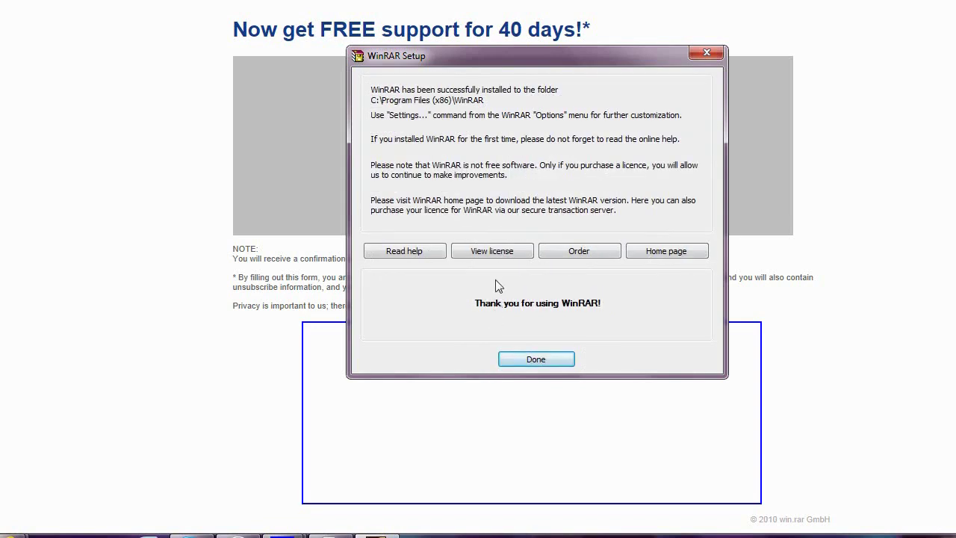
left_click(540, 359)
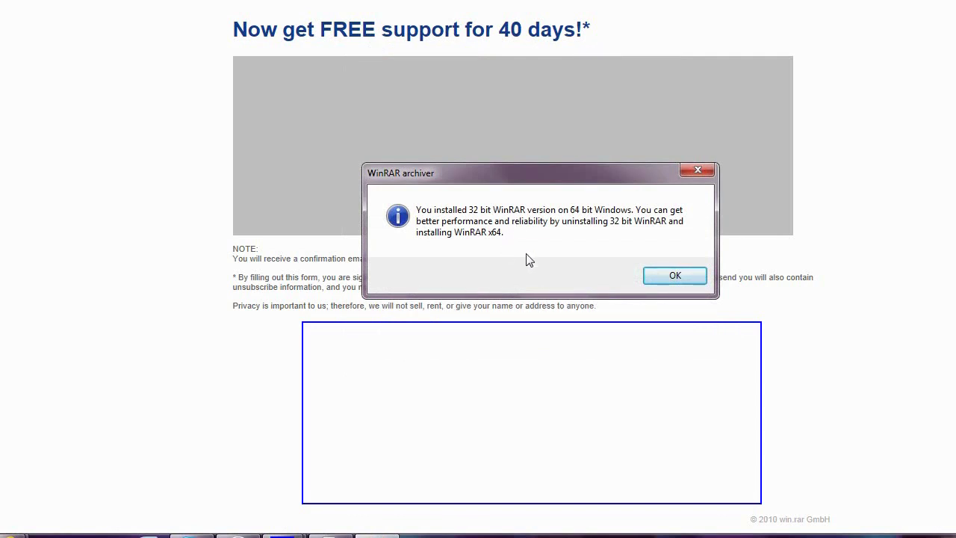
left_click(674, 276)
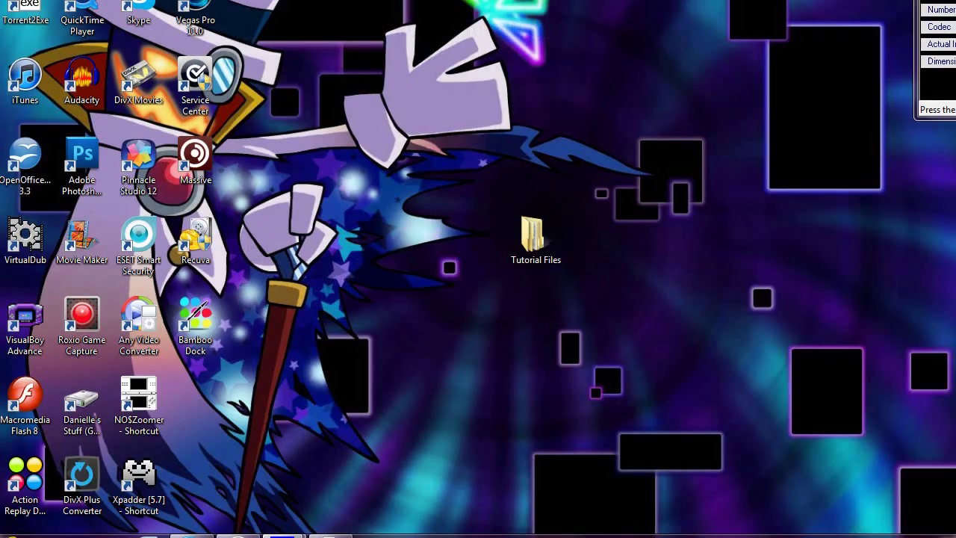
key("o")
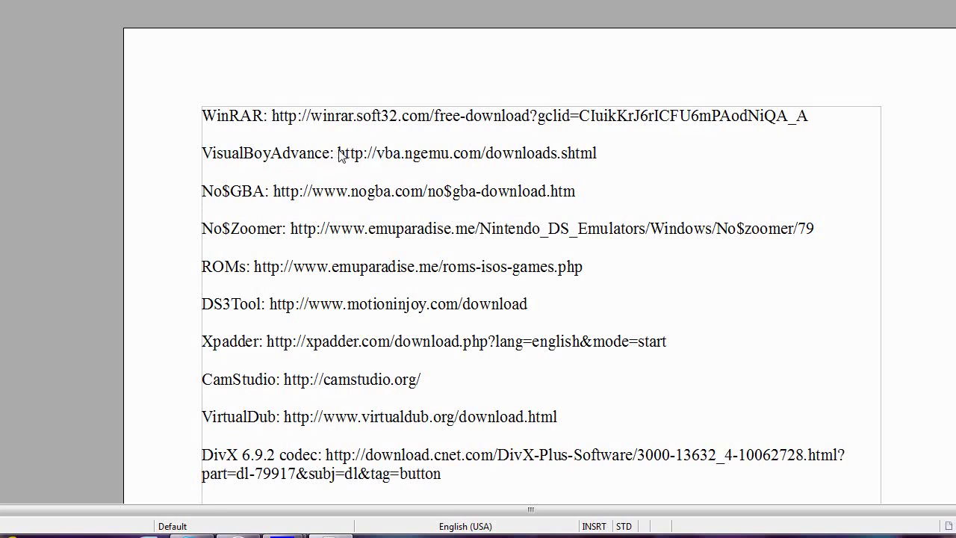
left_click_drag(338, 153, 599, 157)
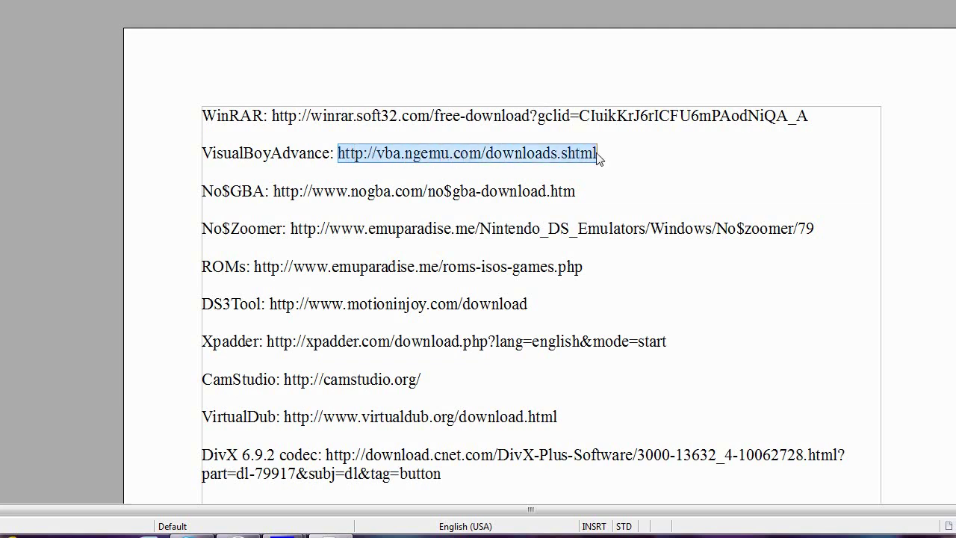
right_click(545, 134)
key("Escape")
left_click_drag(338, 154, 600, 157)
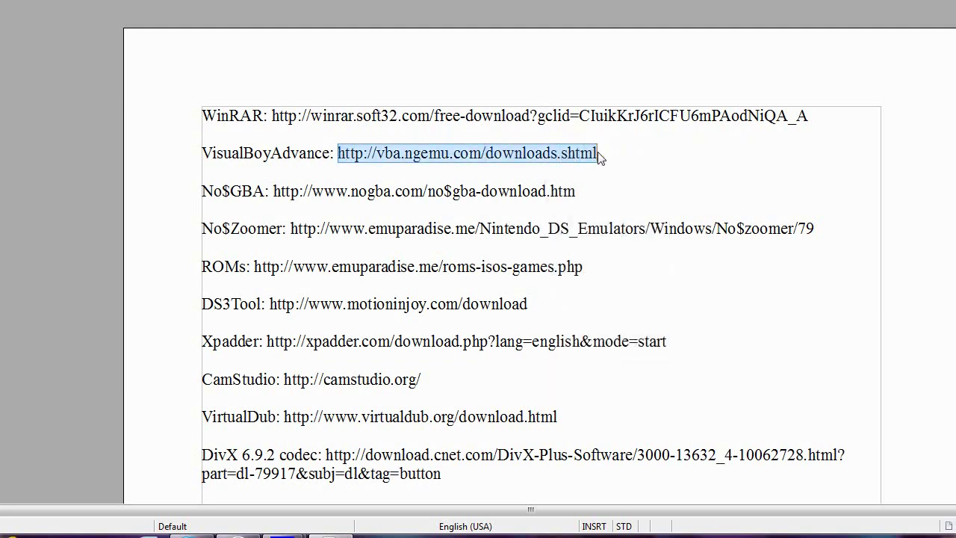
right_click(474, 154)
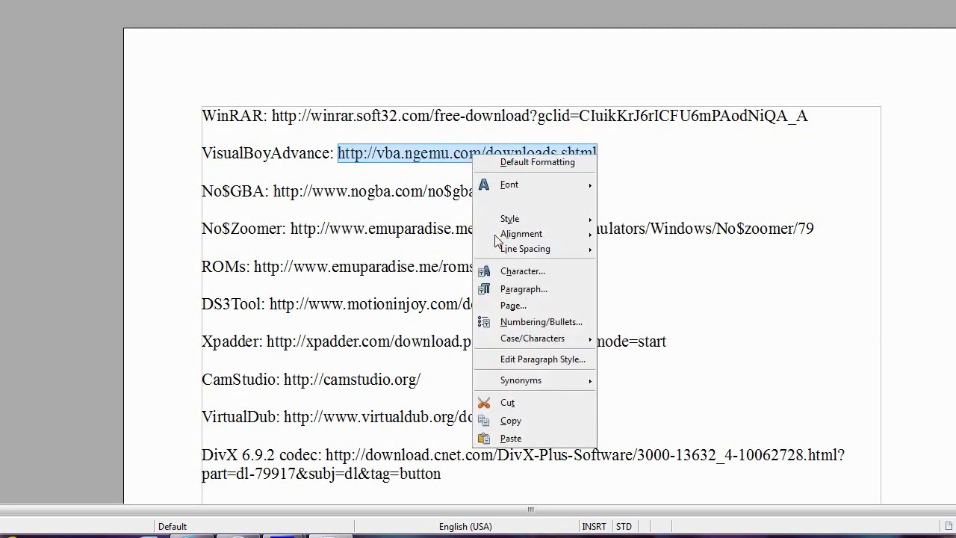
left_click(532, 421)
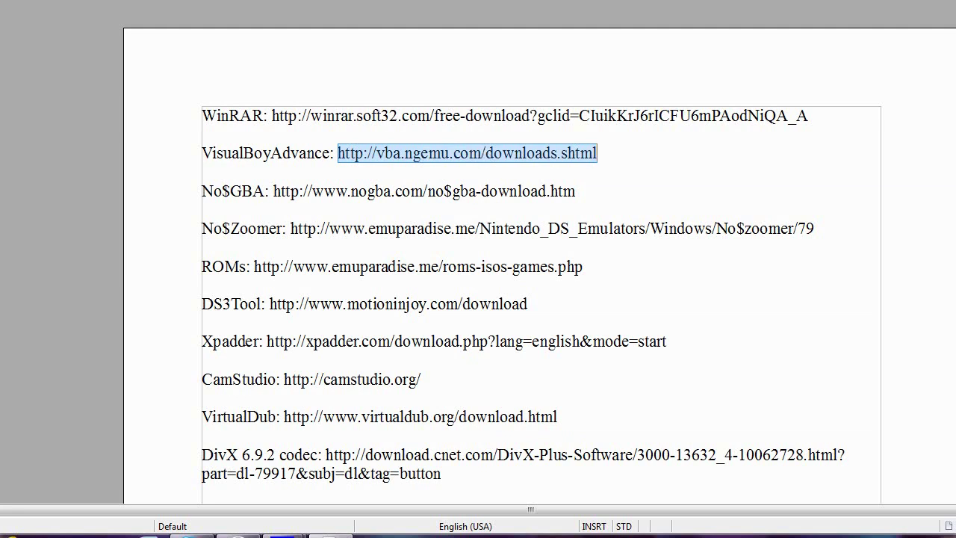
key("super+d")
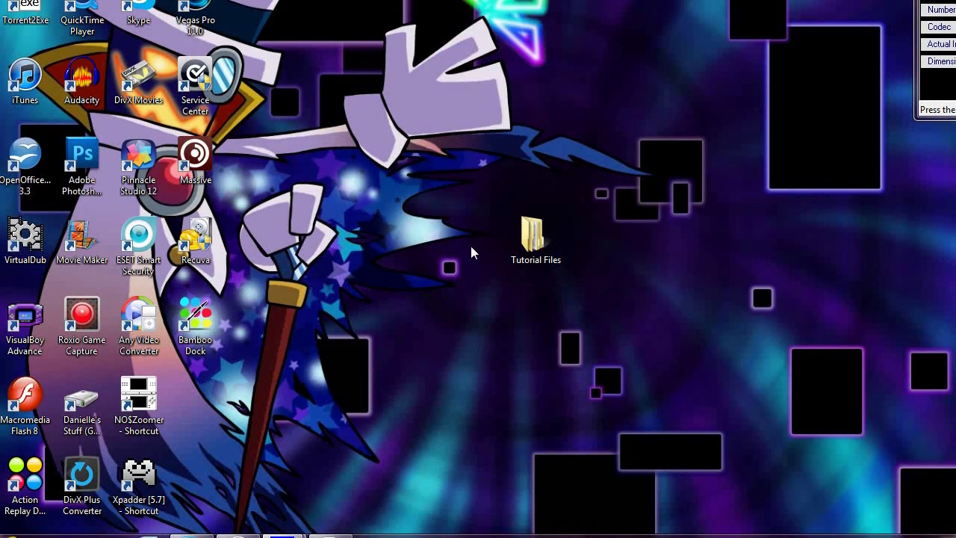
Switch to the web browser and close the extra tabs, leaving only the Yahoo! Mail tab open.
left_click(284, 535)
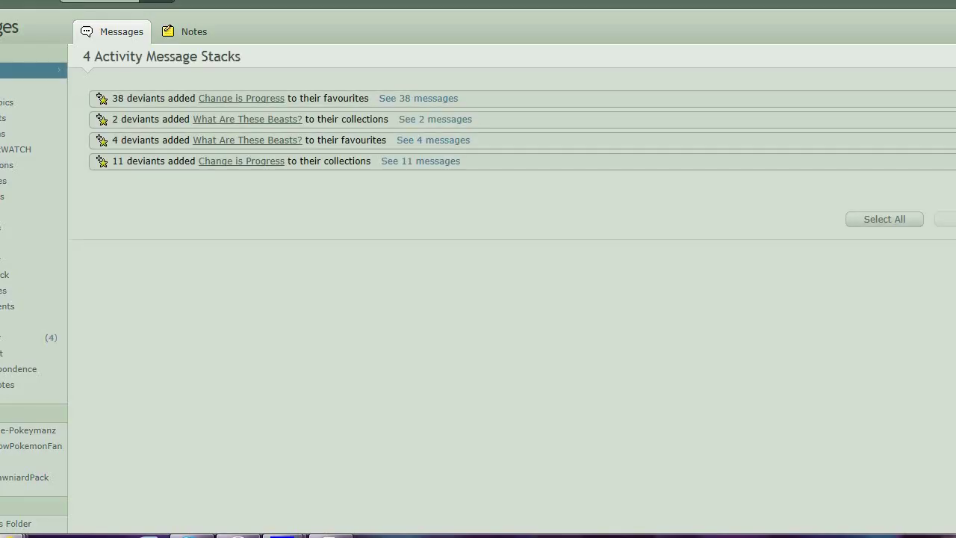
key("ctrl+Tab")
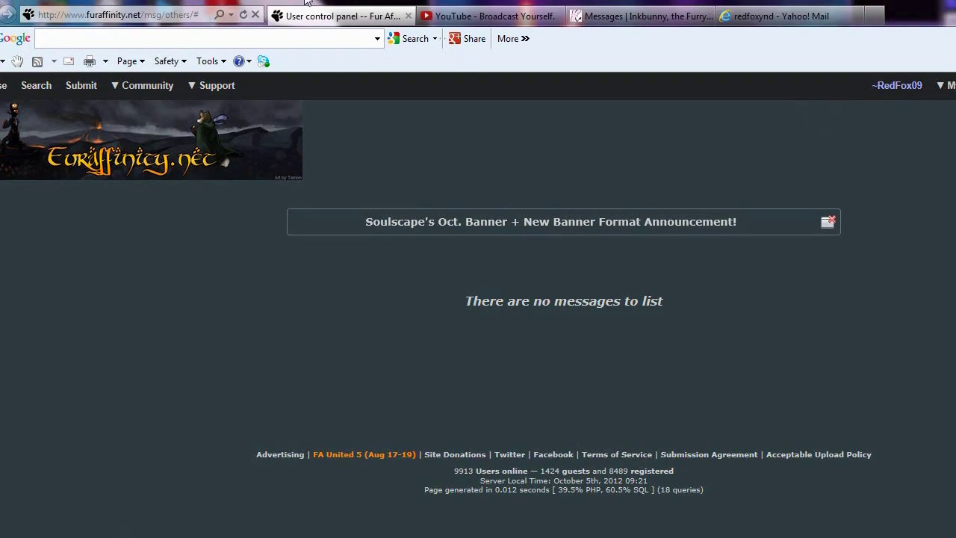
left_click(415, 10)
left_click(408, 16)
left_click(408, 15)
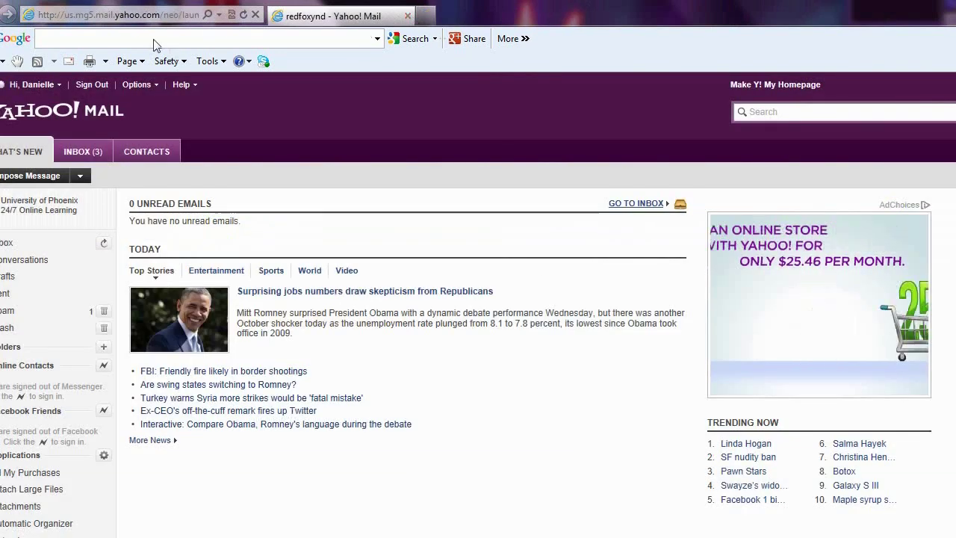
left_click(152, 19)
key("ctrl+v")
key("Return")
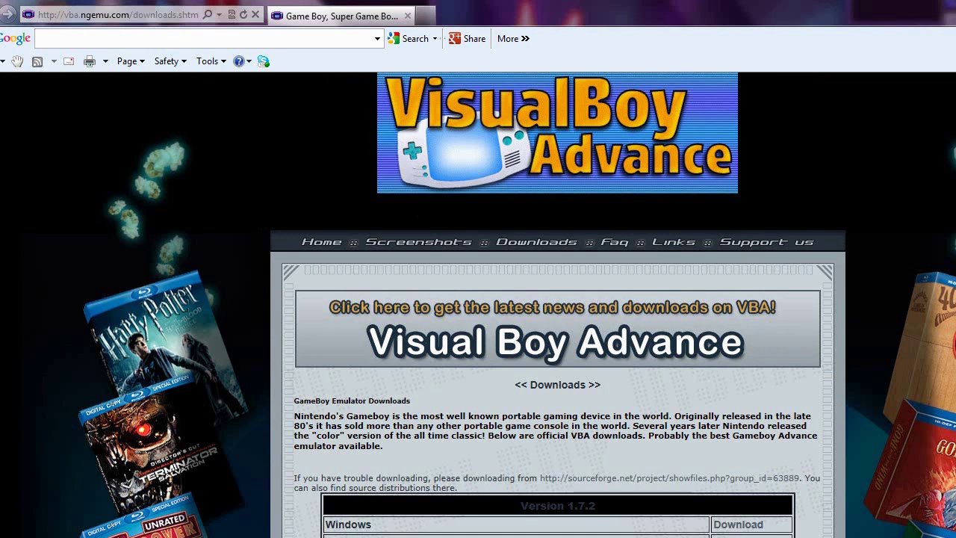
scroll(557, 304, "down", 3)
scroll(557, 305, "down", 2)
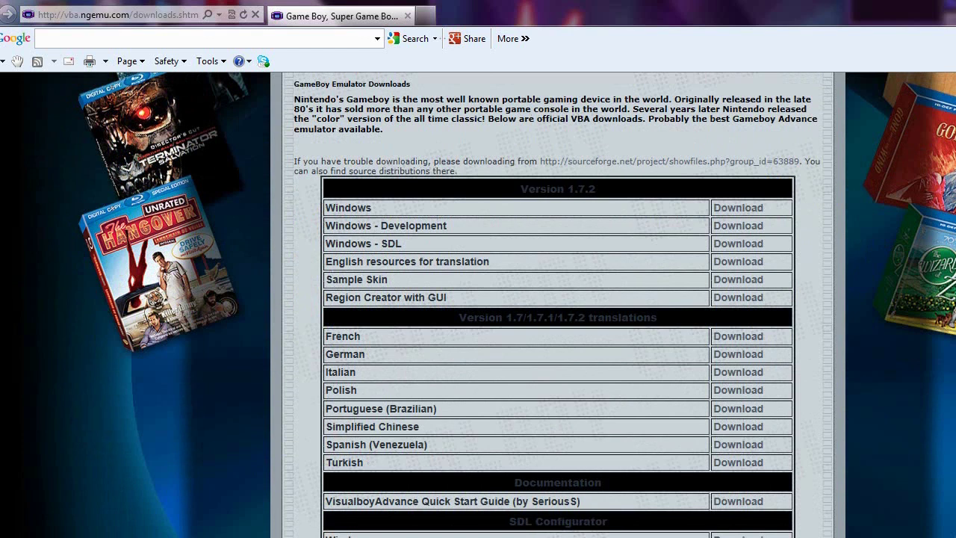
left_click(736, 209)
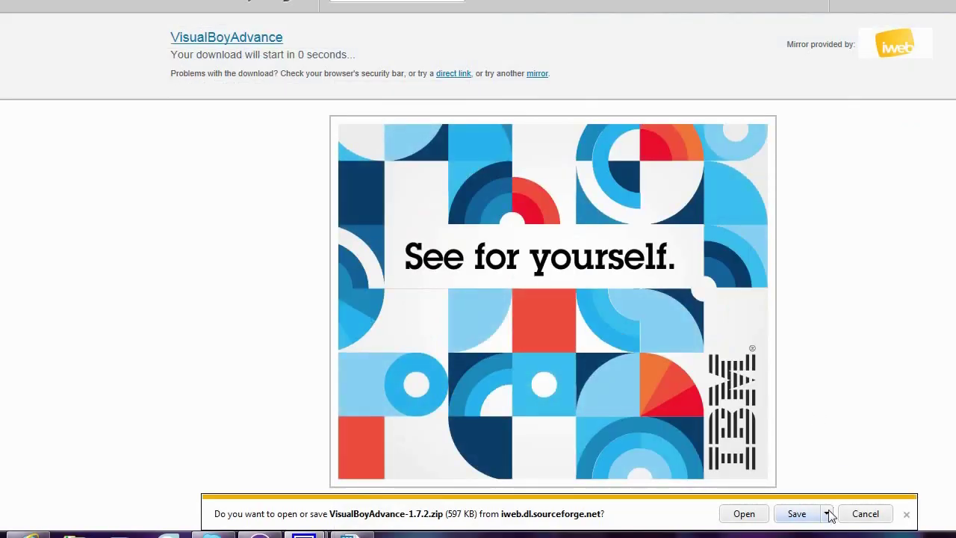
Save VisualBoyAdvance-1.7.2.zip into the Tutorial Files folder on the desktop, keeping the suggested file name.
left_click(826, 513)
left_click(864, 496)
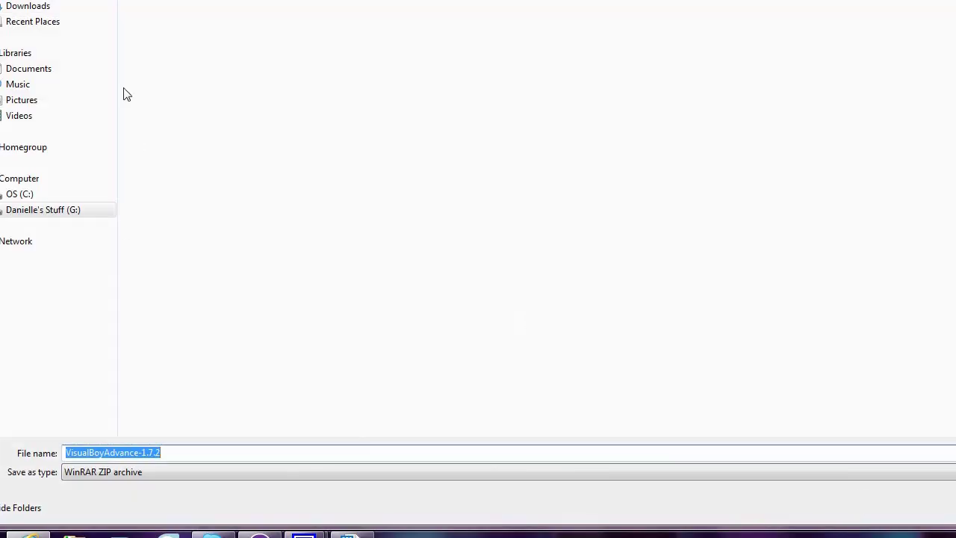
left_click(45, 6)
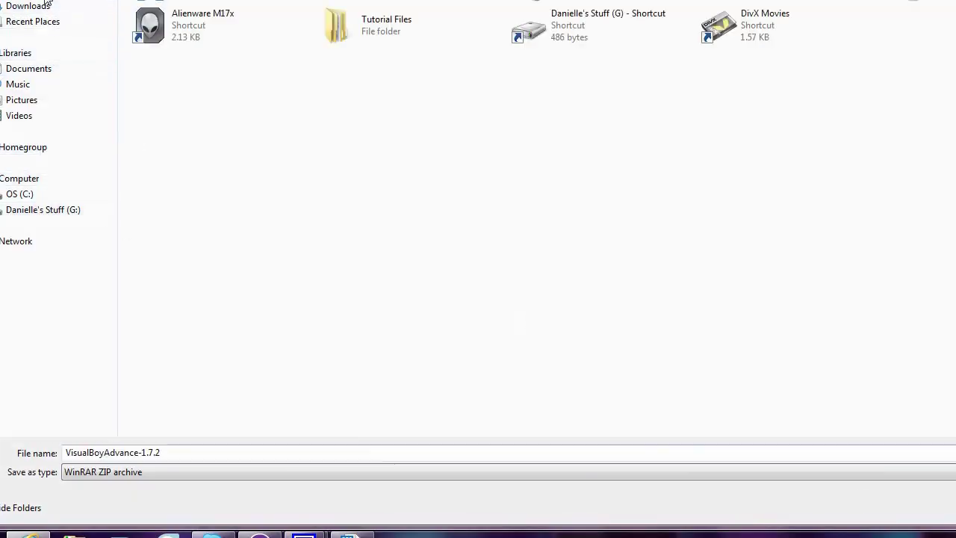
double_click(412, 32)
right_click(214, 29)
left_click(179, 60)
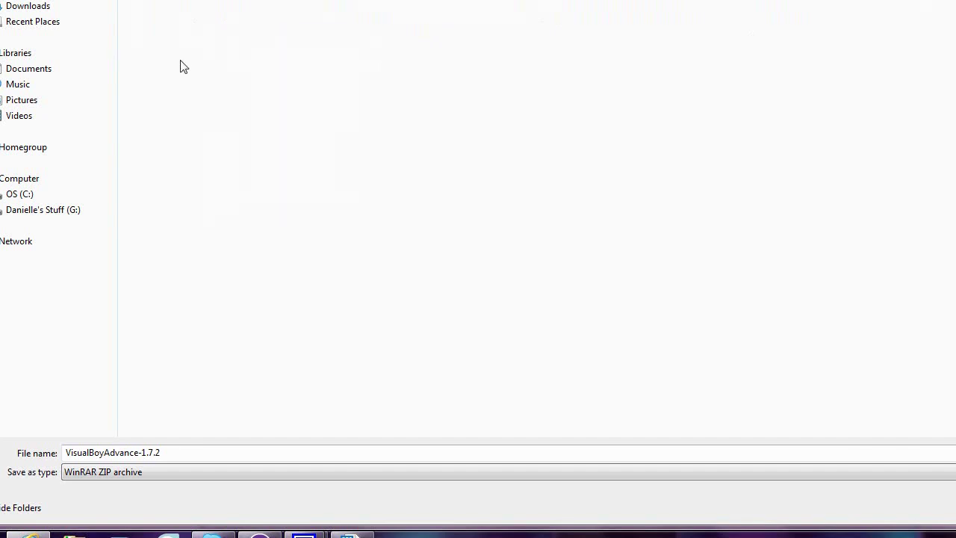
right_click(179, 59)
left_click(265, 515)
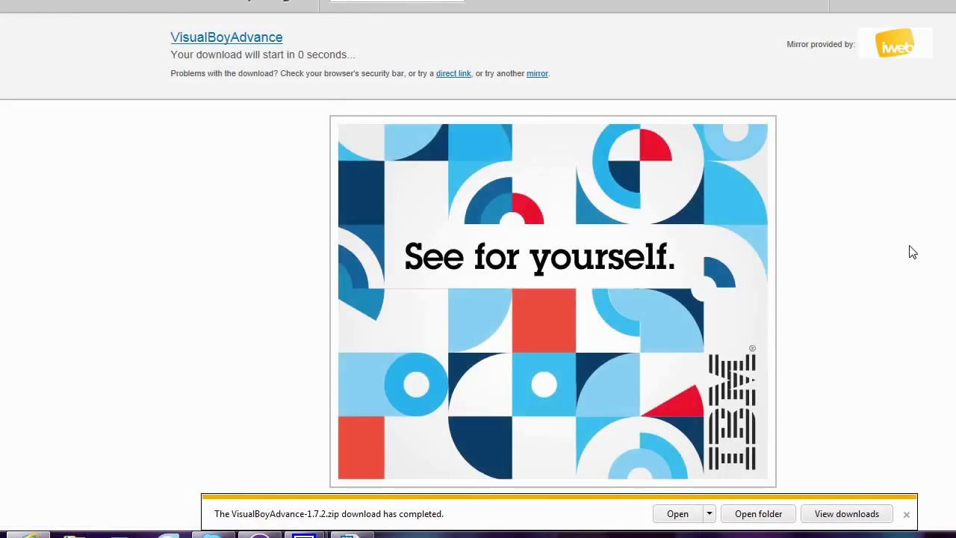
Open the download's folder and extract the VisualBoyAdvance-1.7.2 archive into its own VisualBoyAdvance-1.7.2 subfolder.
left_click(754, 515)
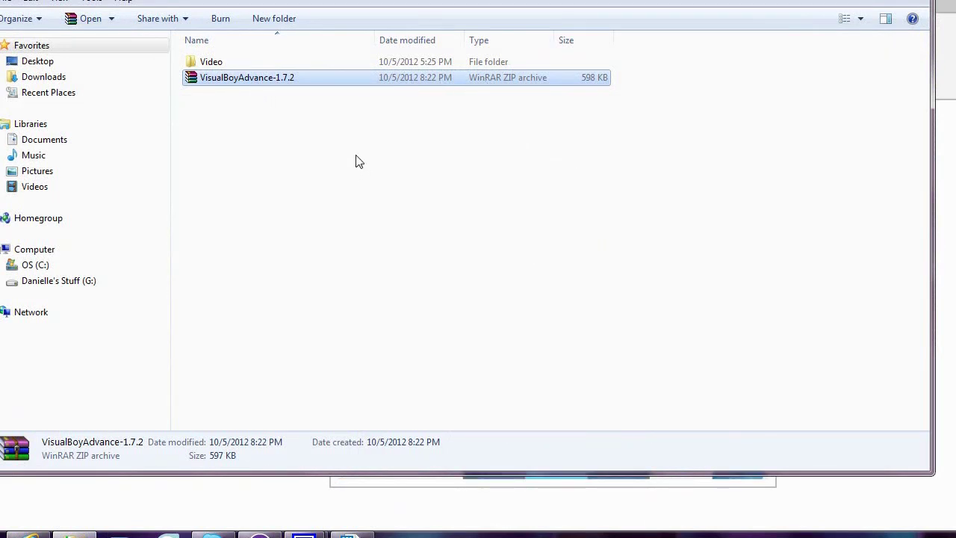
right_click(251, 78)
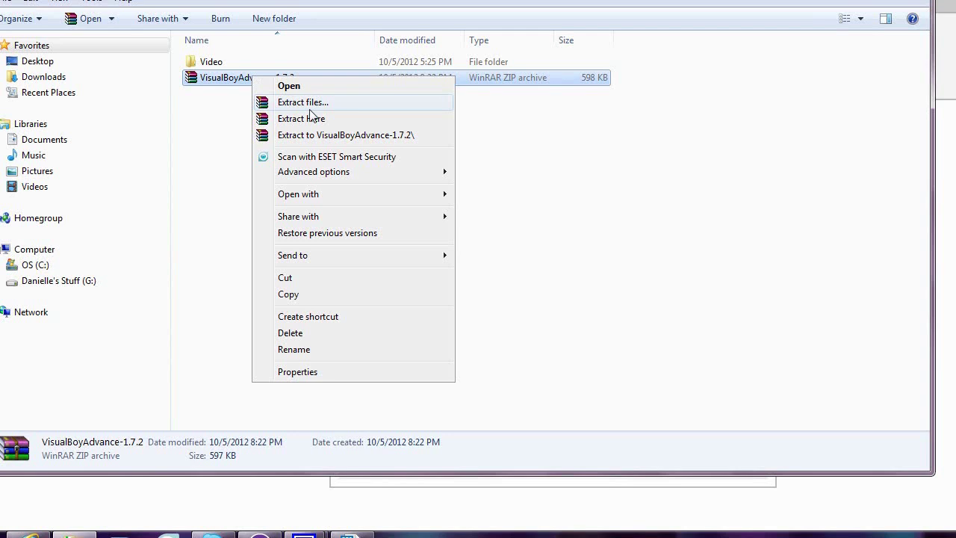
left_click(401, 136)
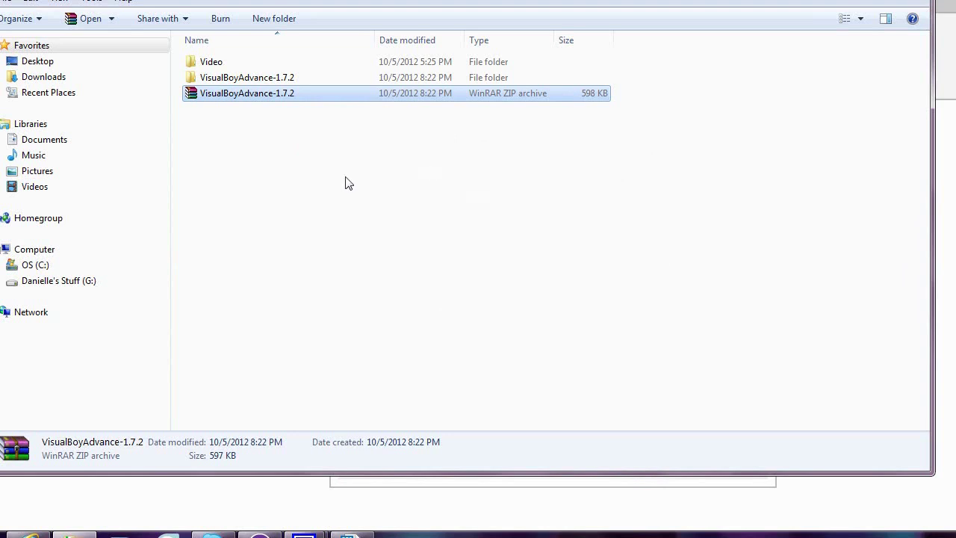
Launch the VisualBoyAdvance application from the extracted folder to check it, then close the emulator.
double_click(290, 78)
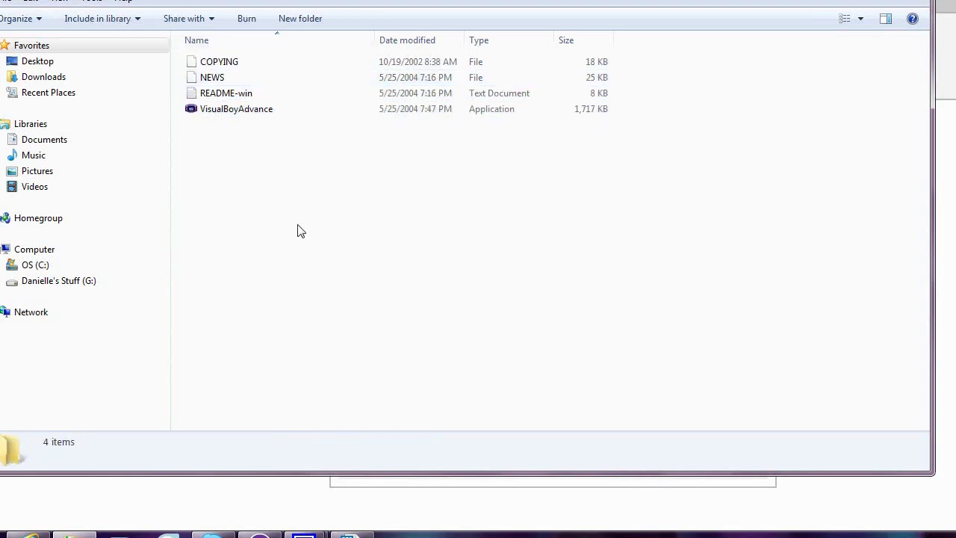
left_click(259, 114)
double_click(259, 115)
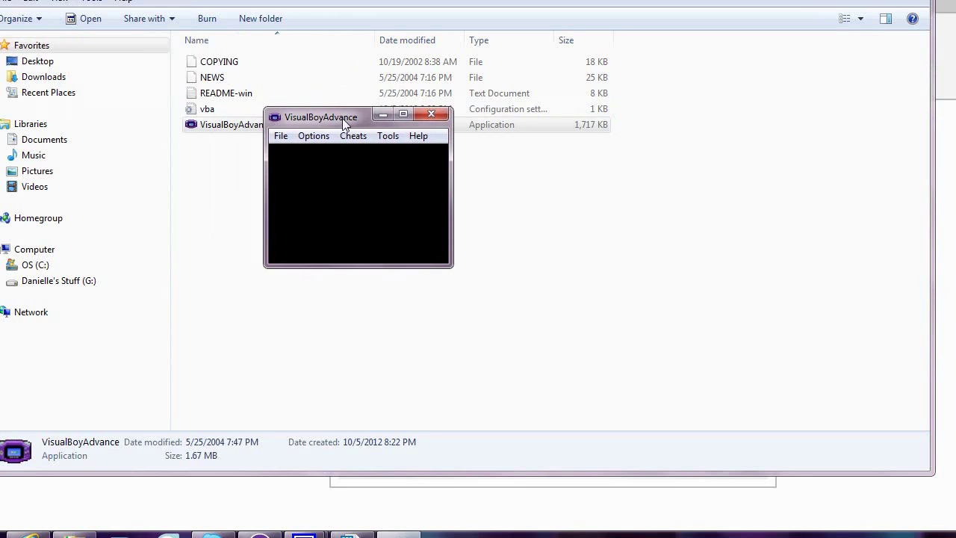
left_click_drag(341, 118, 345, 147)
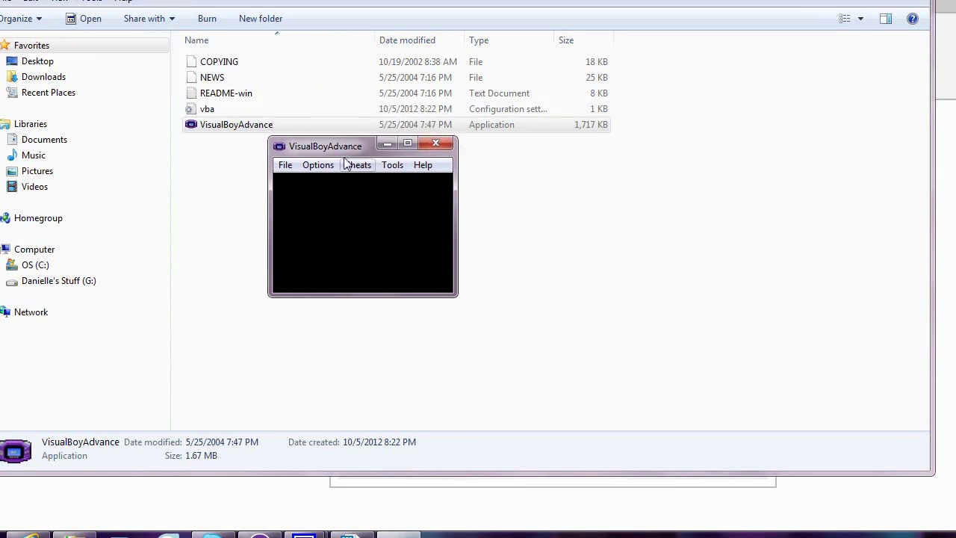
left_click(435, 144)
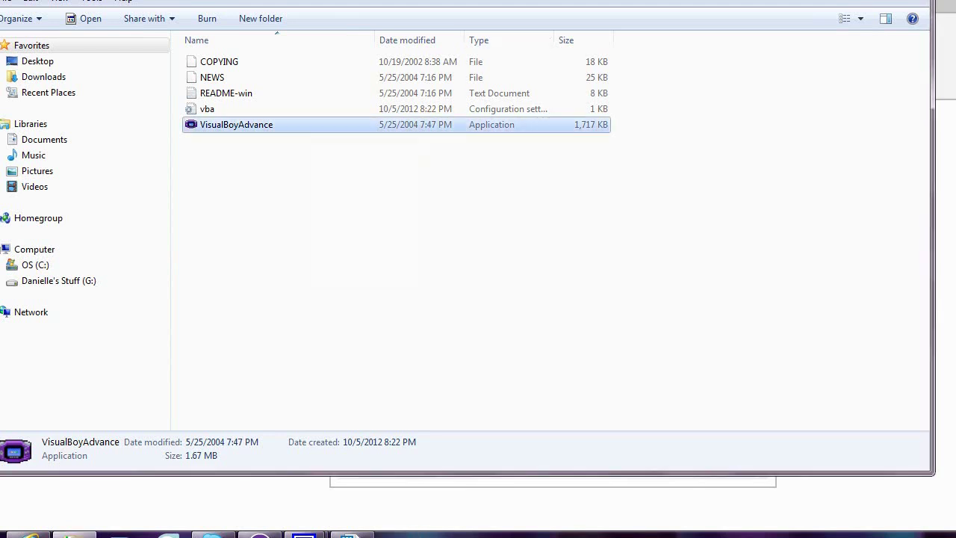
Close the folder and browser windows and copy the whole No$GBA line from the link list document.
key("alt+F4")
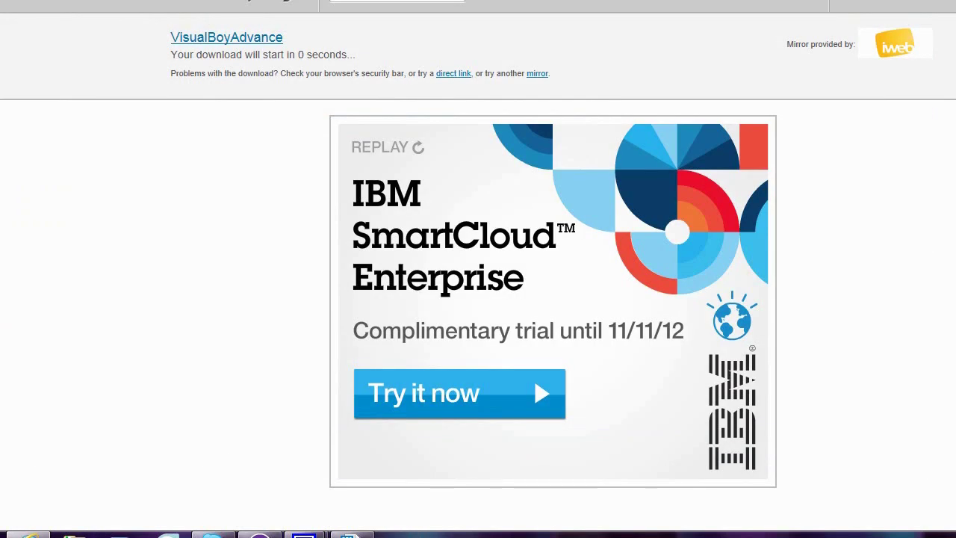
key("alt+F4")
left_click(347, 533)
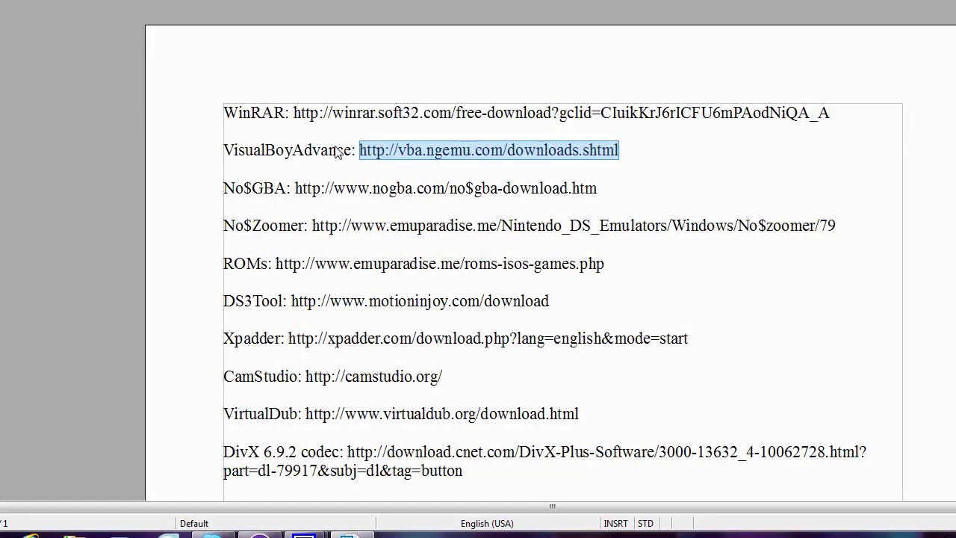
left_click_drag(224, 188, 593, 190)
right_click(581, 188)
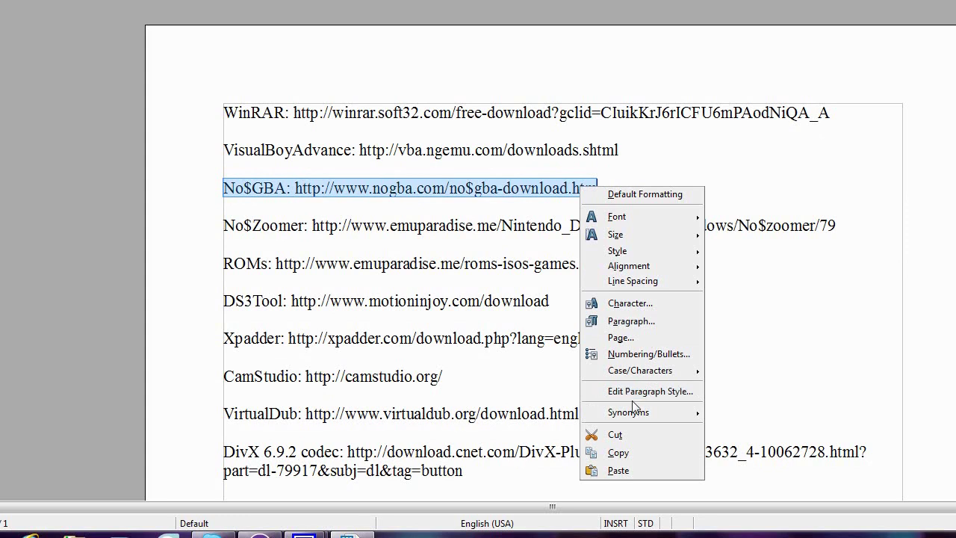
left_click(627, 451)
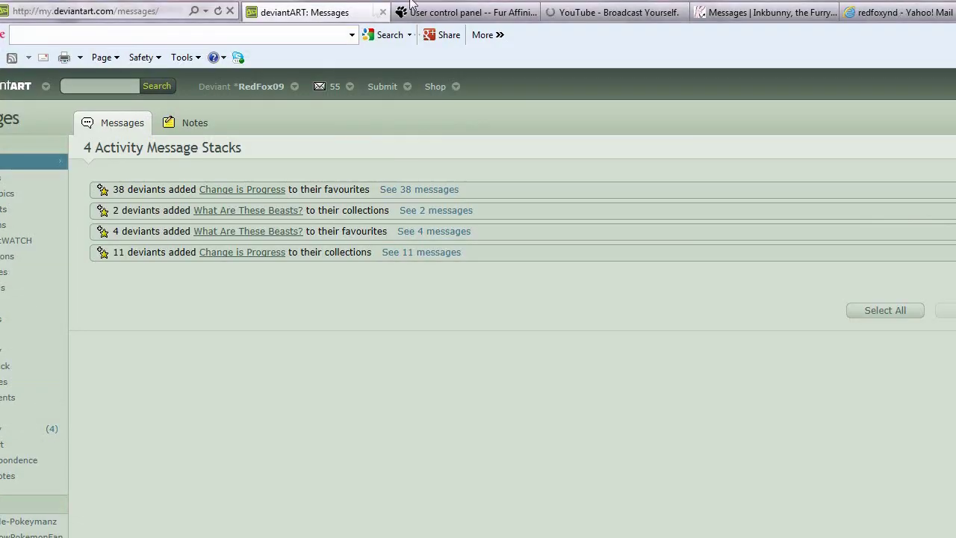
Close the deviantART, Fur Affinity, YouTube and Inkbunny tabs in the reopened browser.
left_click(382, 13)
left_click(382, 13)
left_click(383, 13)
left_click(382, 12)
left_click(130, 12)
type("nogba.com/no$gba-download.htm")
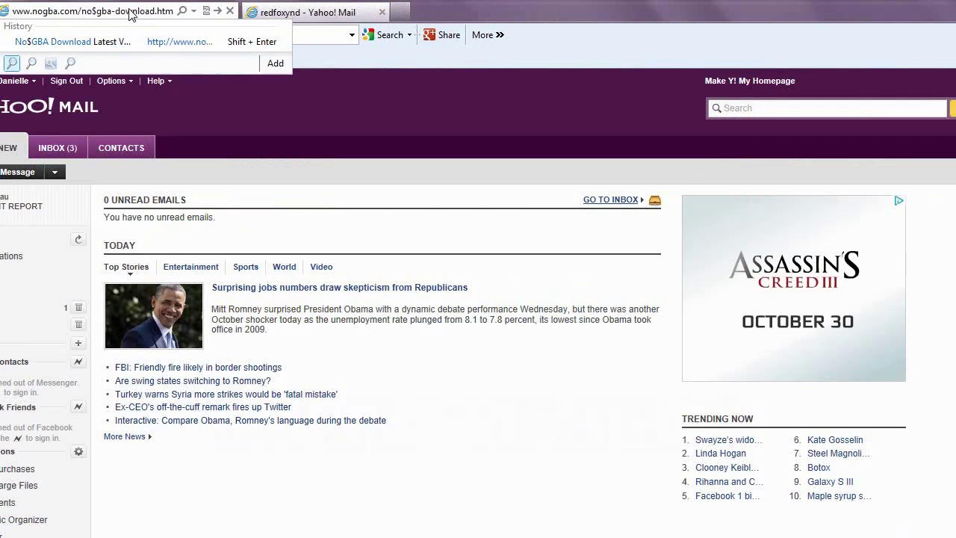
key("Return")
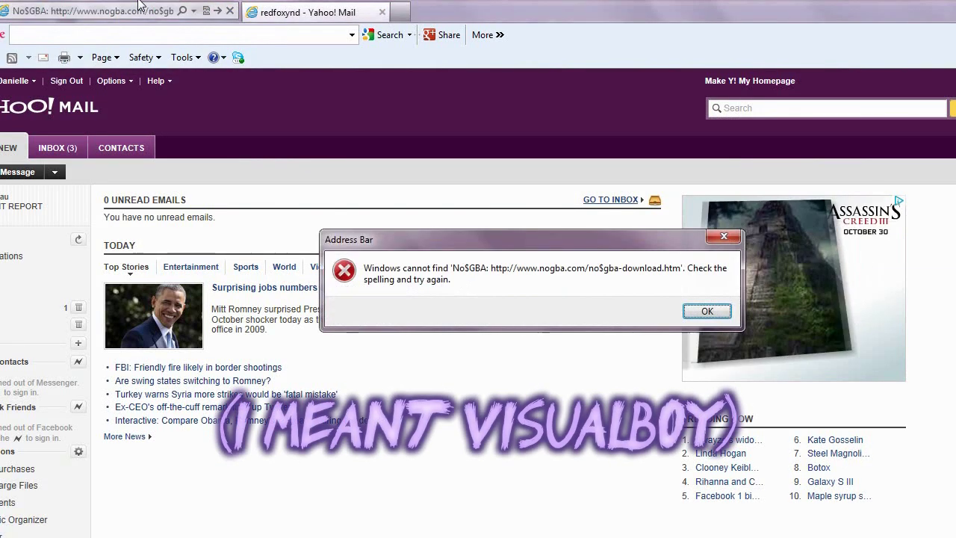
left_click(705, 312)
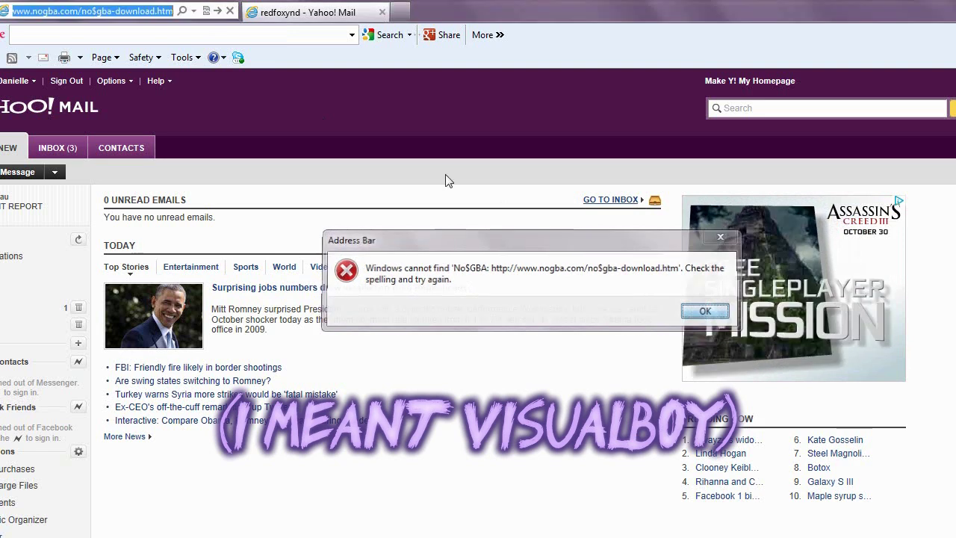
left_click(218, 12)
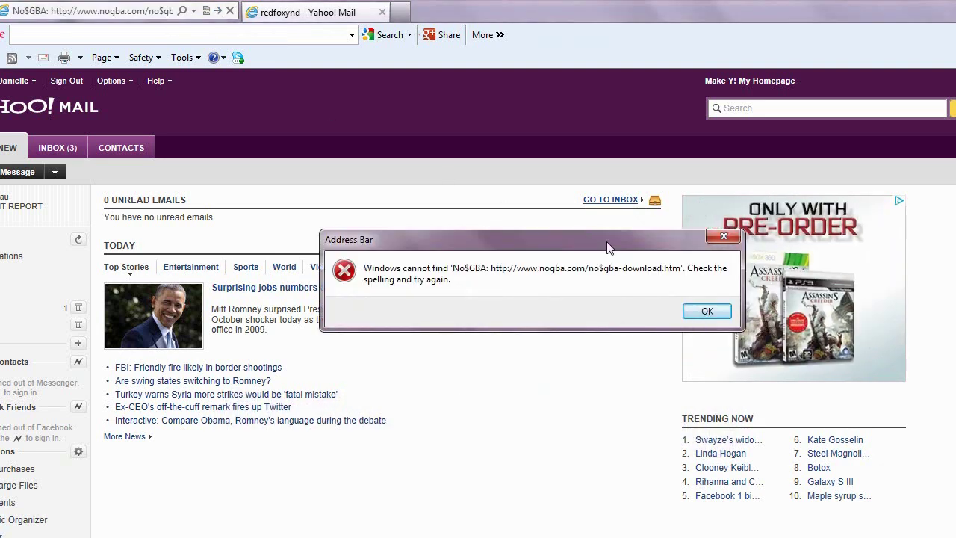
left_click(707, 310)
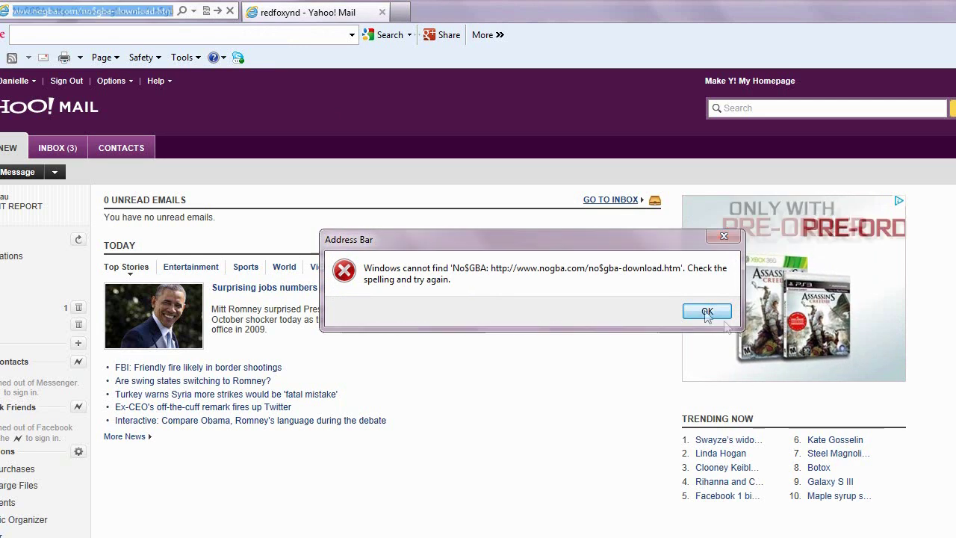
left_click(301, 36)
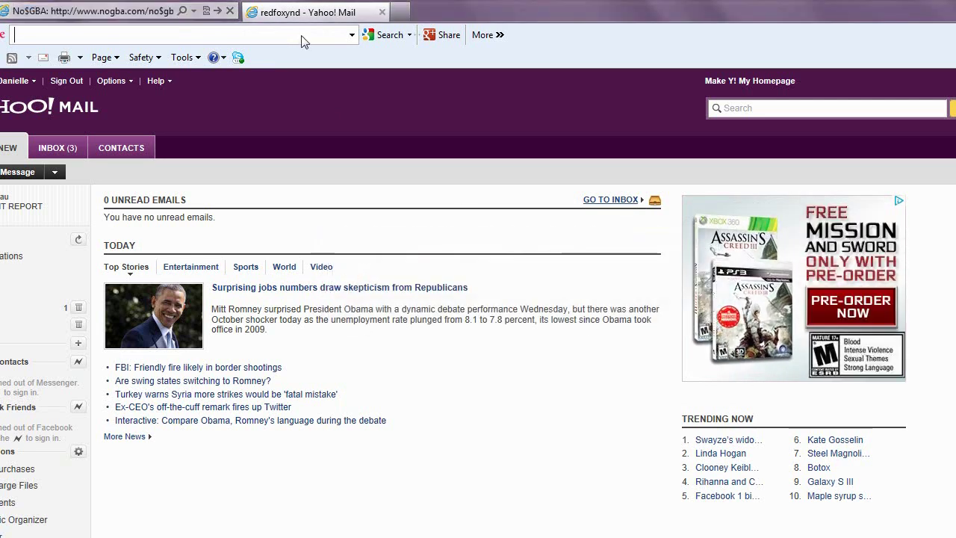
type("no")
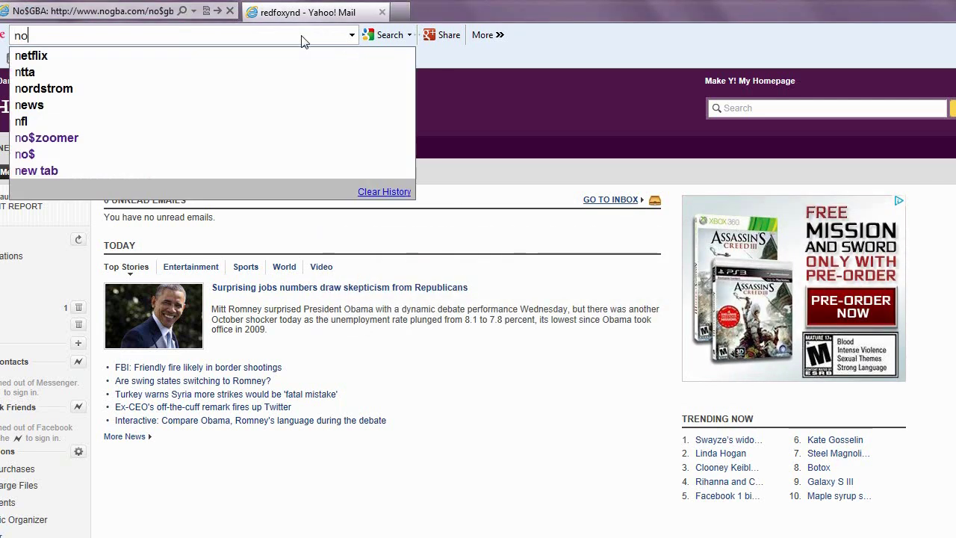
type("$GBA")
key("Return")
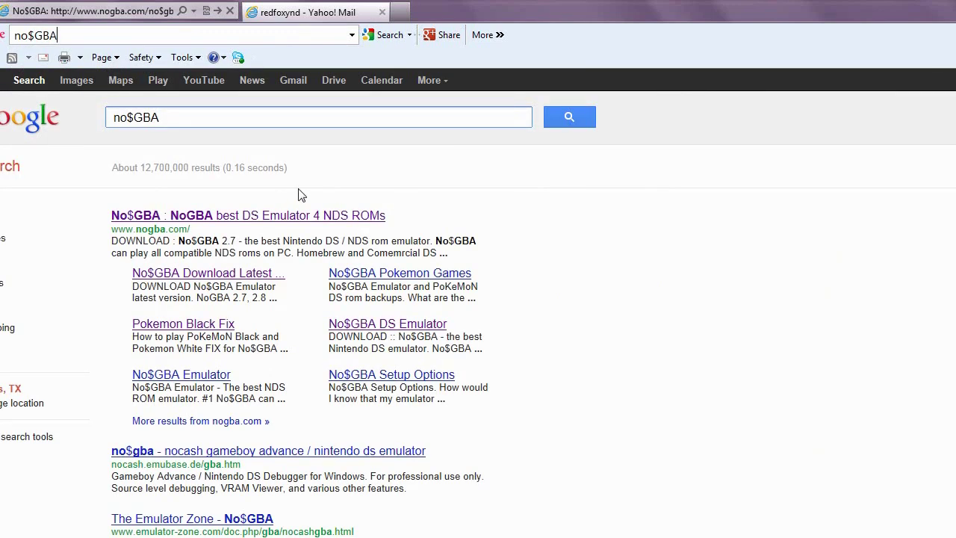
left_click(298, 215)
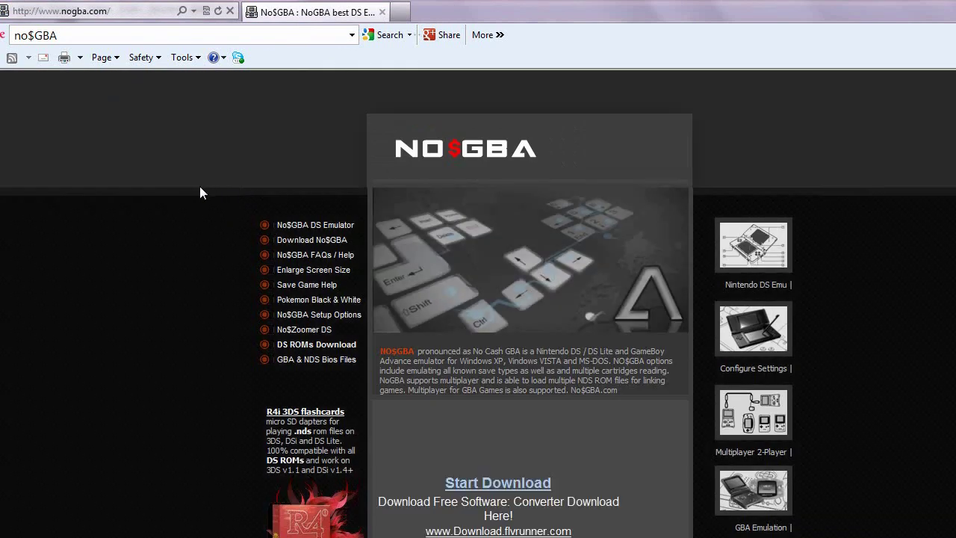
Open the site's latest version download page and download the latest No$GBA version as NO$GBA.2.6a.zip.
left_click(325, 239)
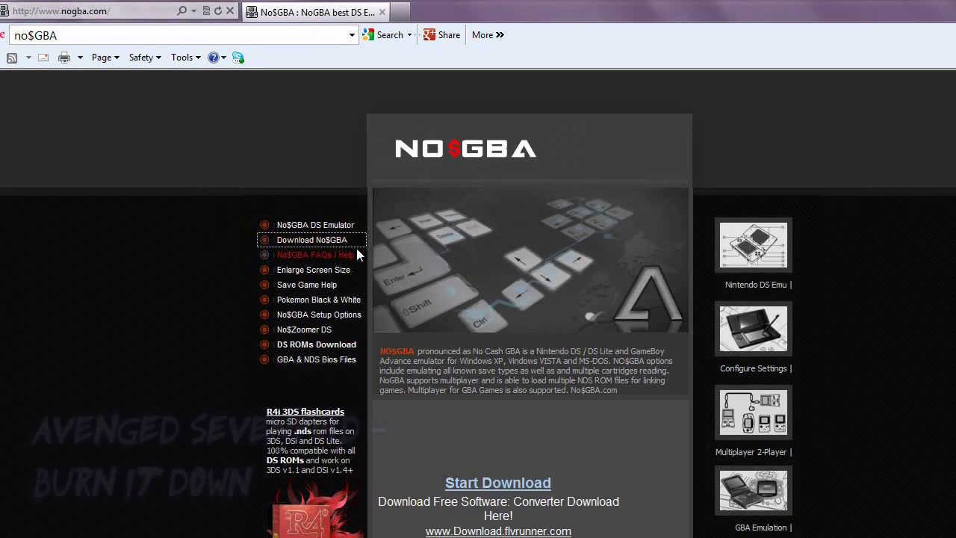
scroll(344, 238, "down", 1)
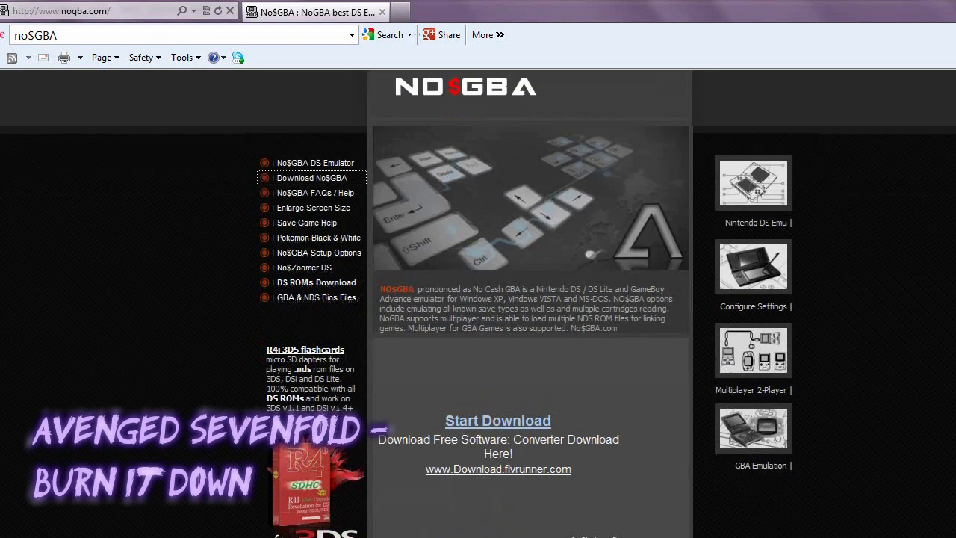
scroll(530, 299, "down", 9)
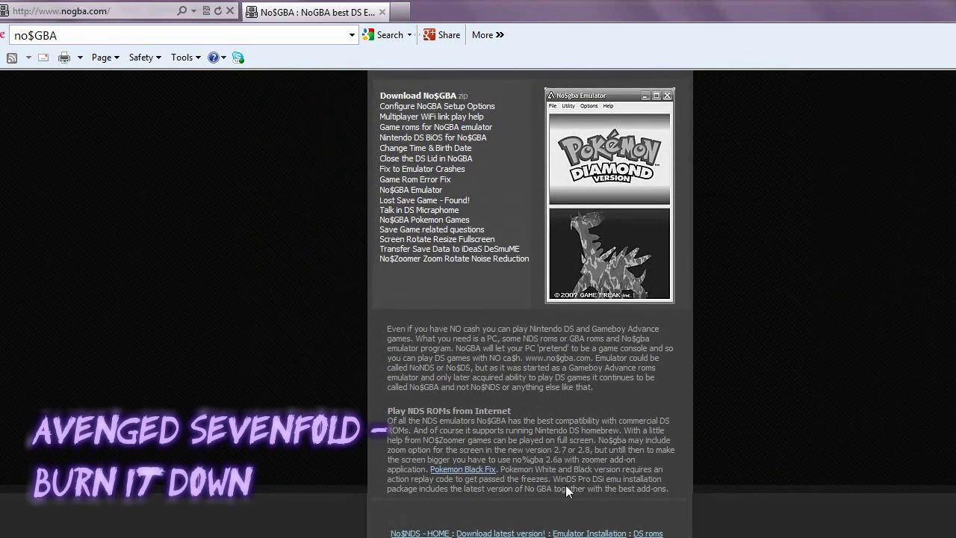
left_click(509, 533)
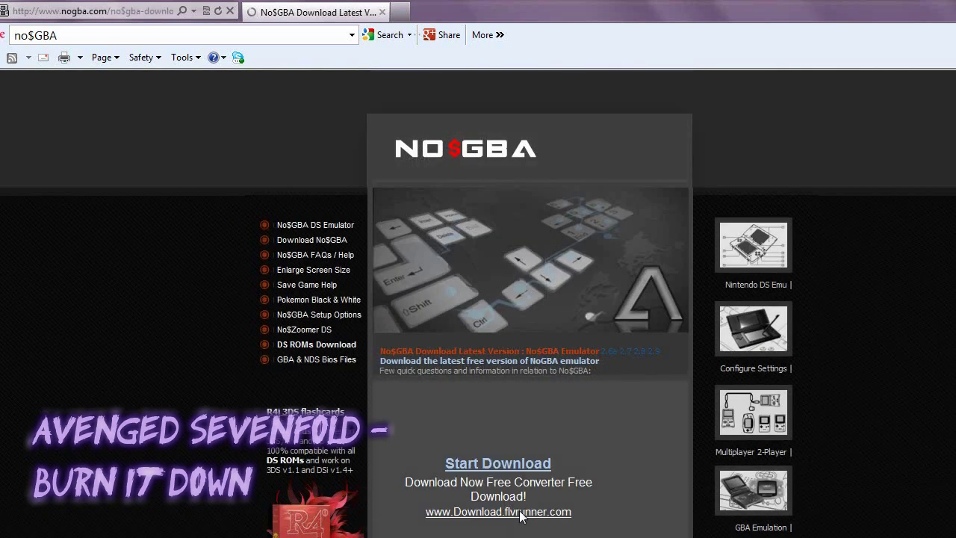
scroll(819, 466, "down", 6)
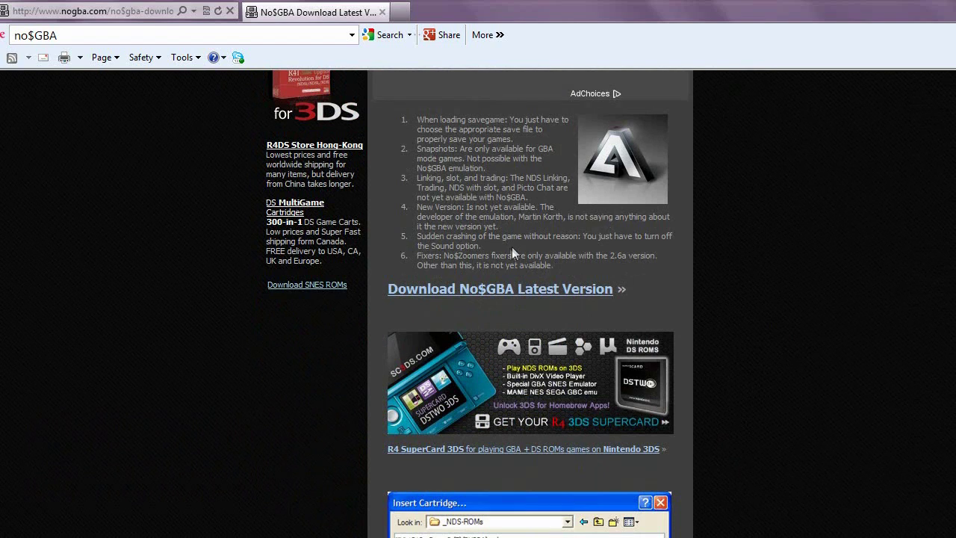
left_click(534, 290)
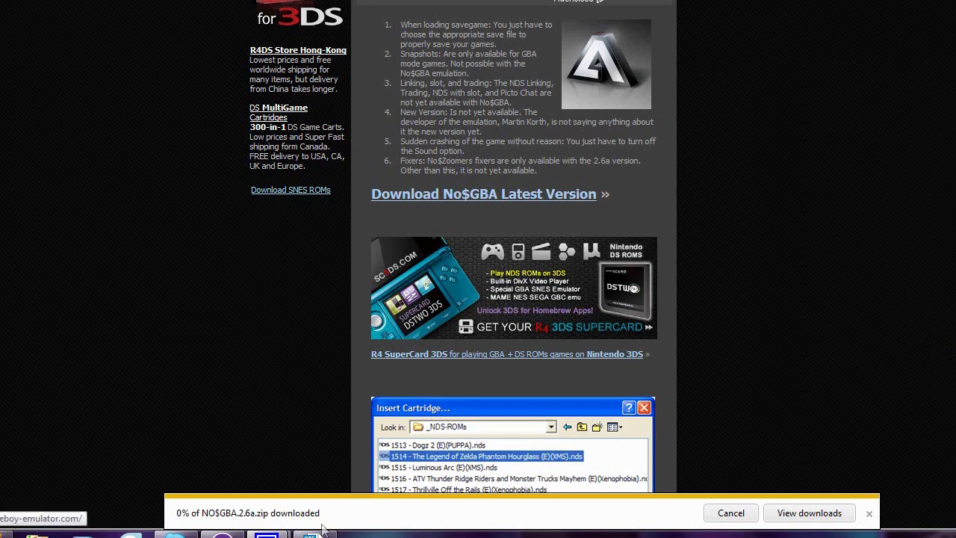
mouse_move(267, 535)
left_click(185, 461)
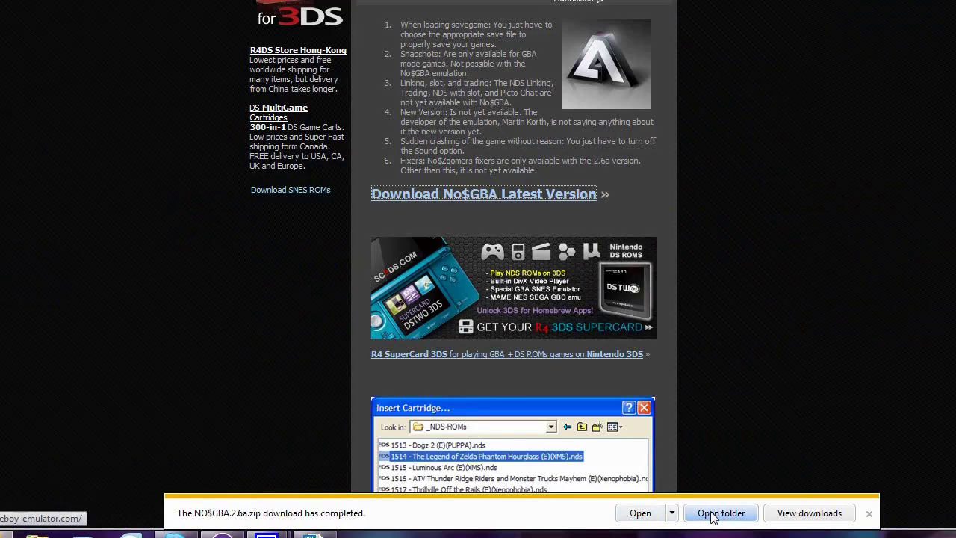
Show the downloaded NO$GBA.2.6a archive in its folder and extract it to a folder named NO$GBA.2.6a.
left_click(713, 513)
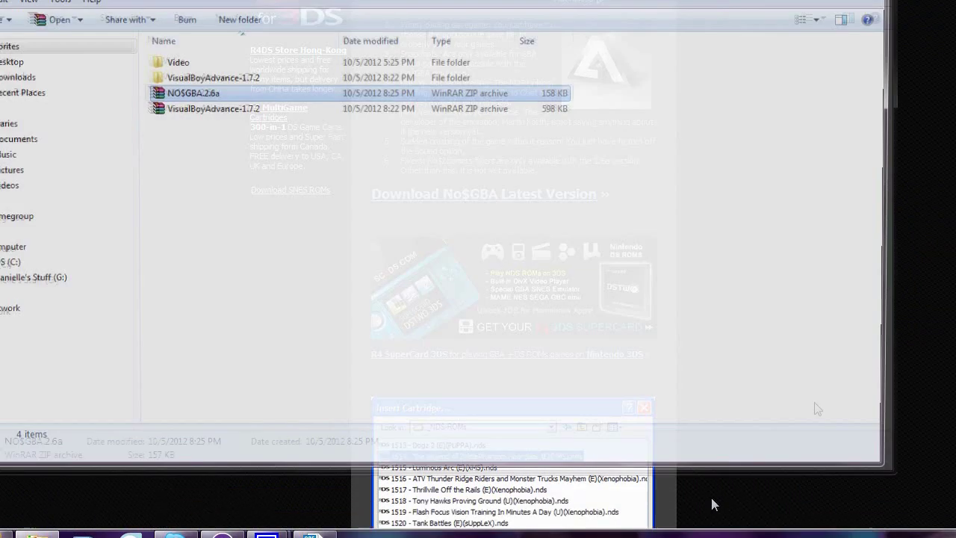
right_click(195, 100)
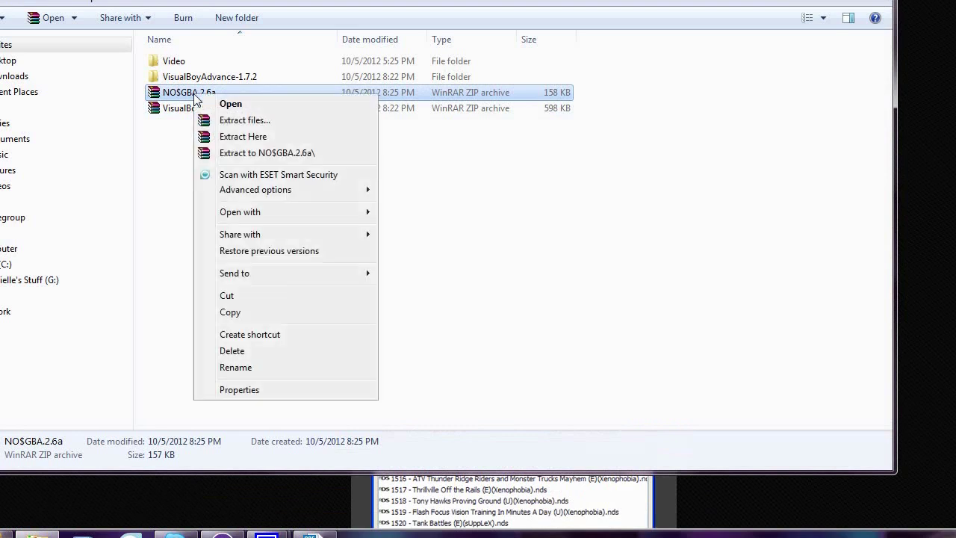
left_click(257, 153)
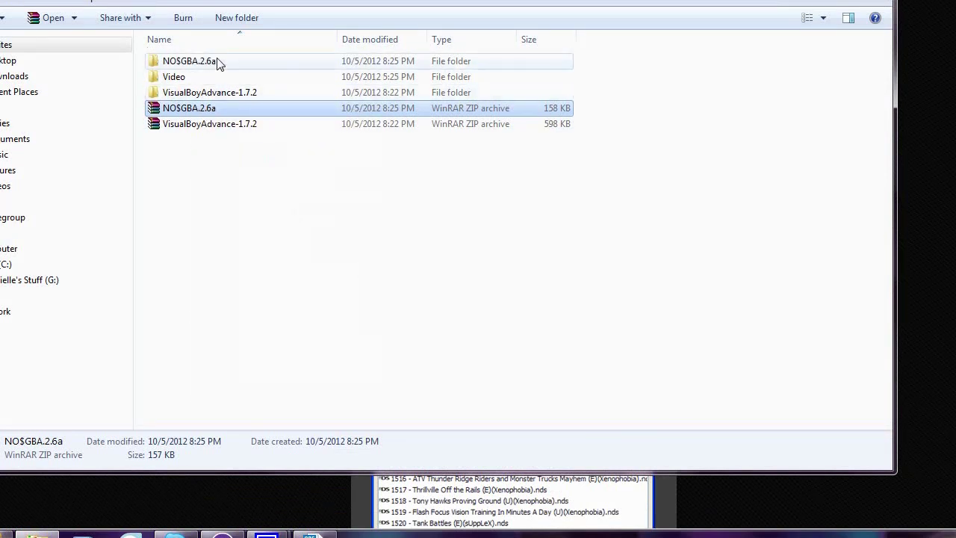
Run the NO$GBA application from the extracted folder and close its Insert Cartridge window.
double_click(218, 64)
double_click(234, 64)
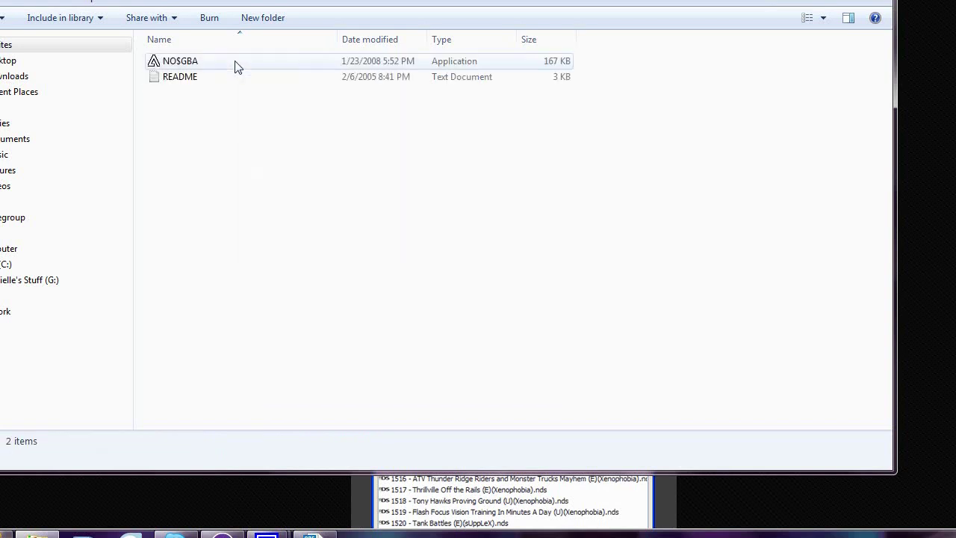
double_click(213, 64)
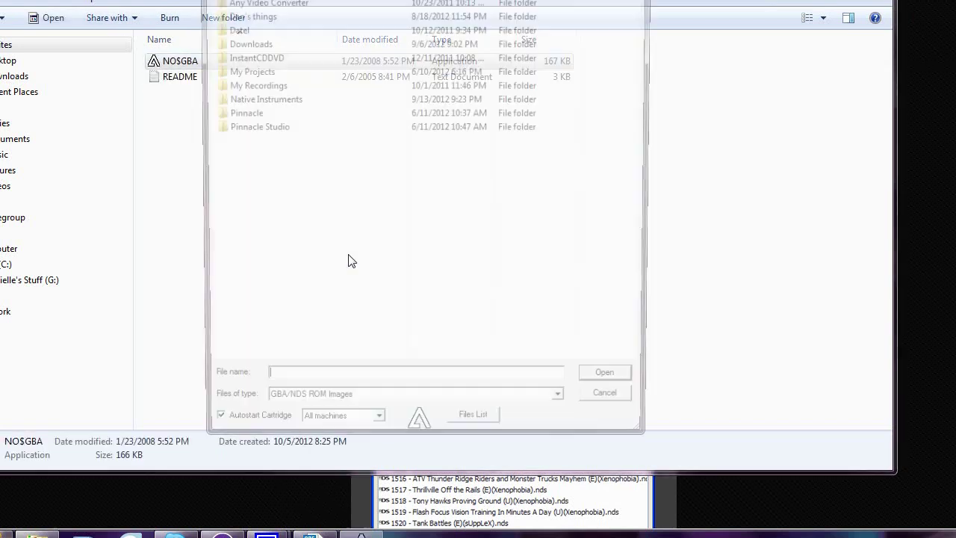
left_click_drag(304, 0, 246, 15)
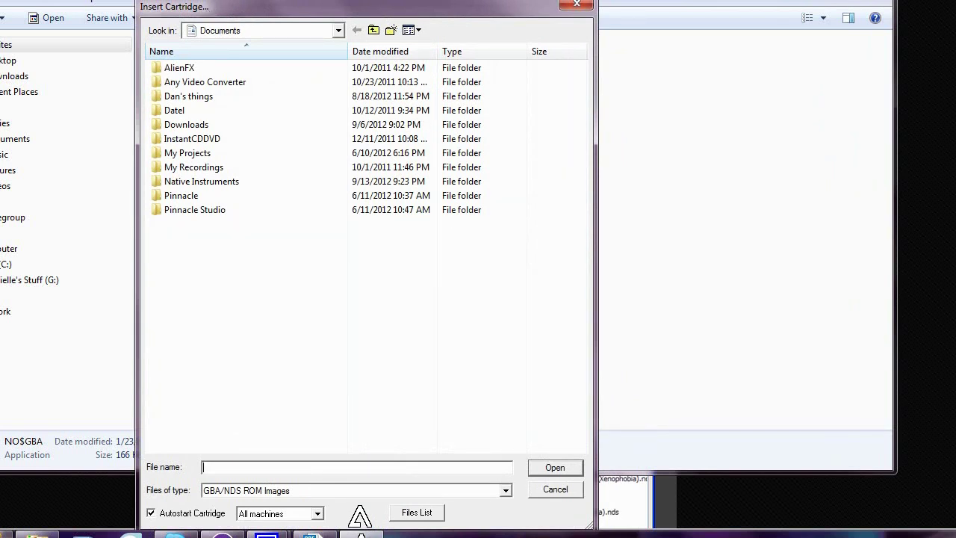
left_click(579, 8)
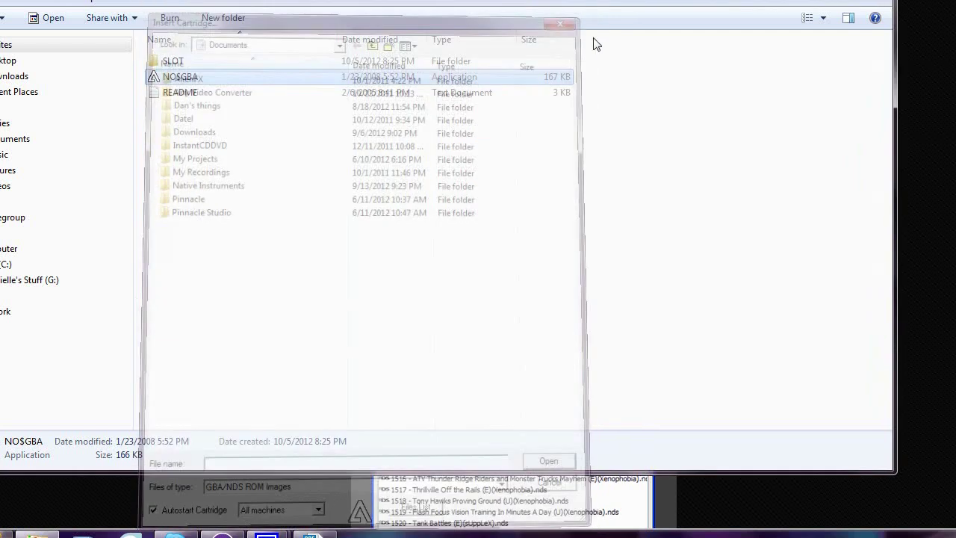
Leave the No$GBA folder and web page and copy the No$Zoomer web address from the link list document.
left_click(473, 238)
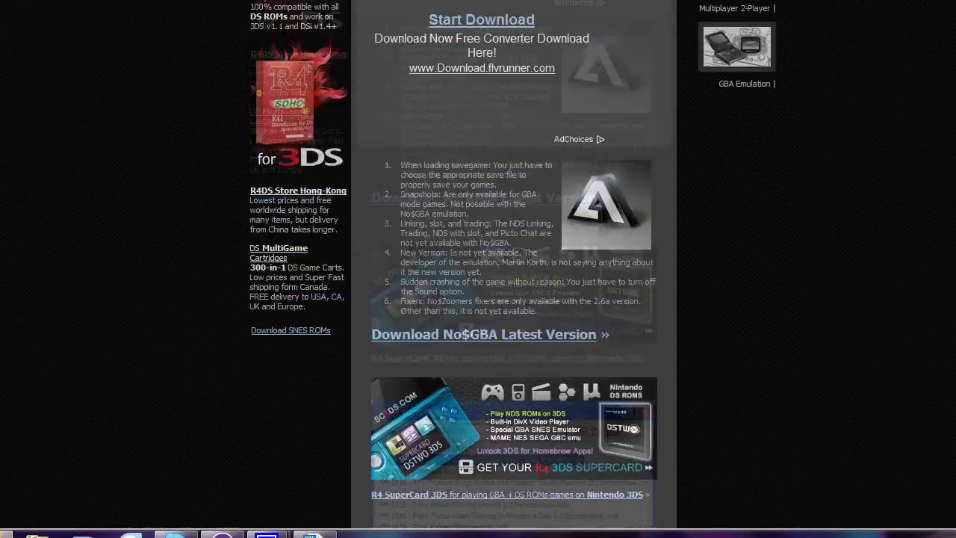
scroll(513, 299, "up", 6)
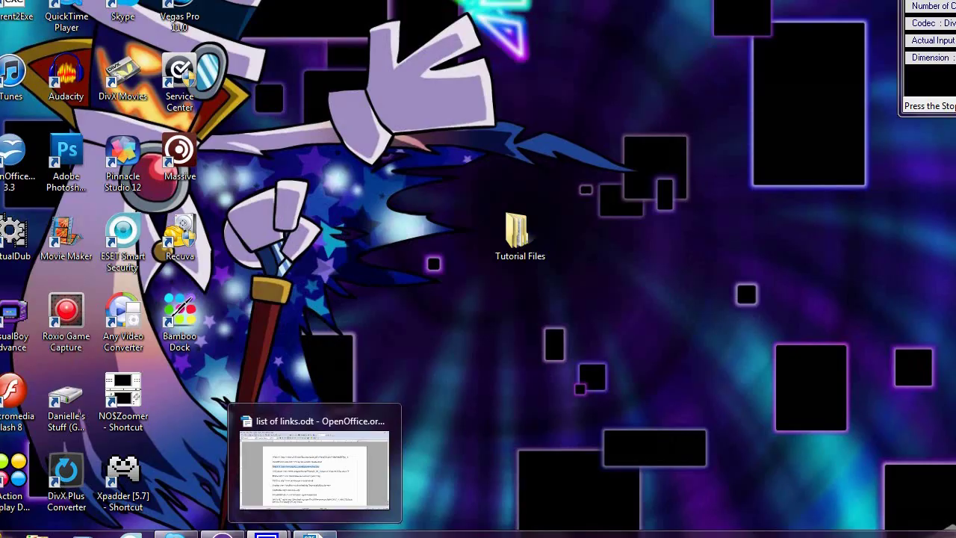
left_click(314, 534)
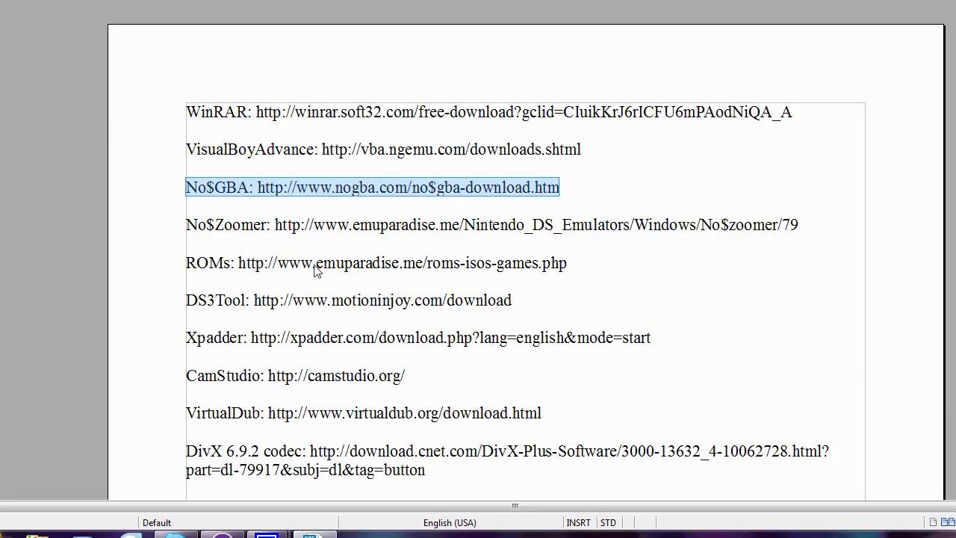
left_click_drag(274, 225, 796, 236)
right_click(771, 233)
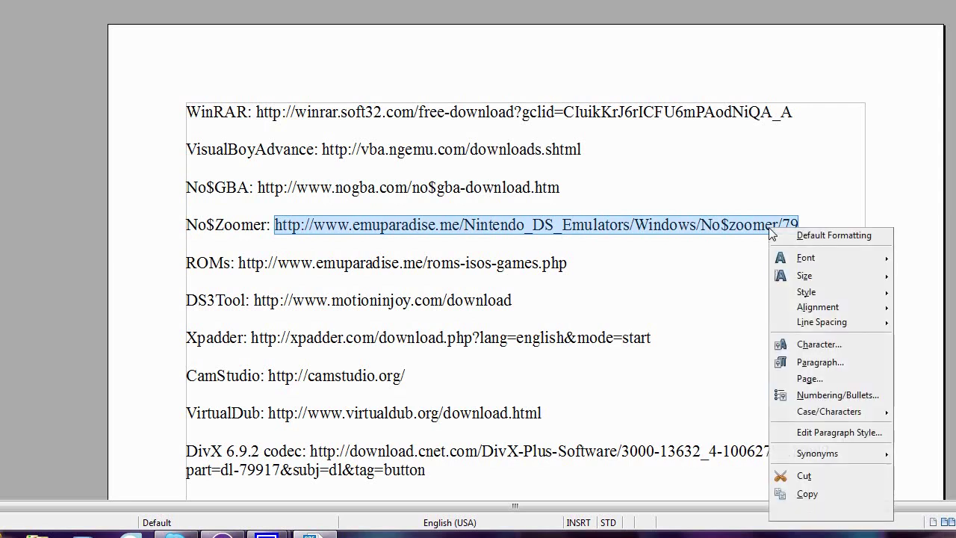
left_click(806, 493)
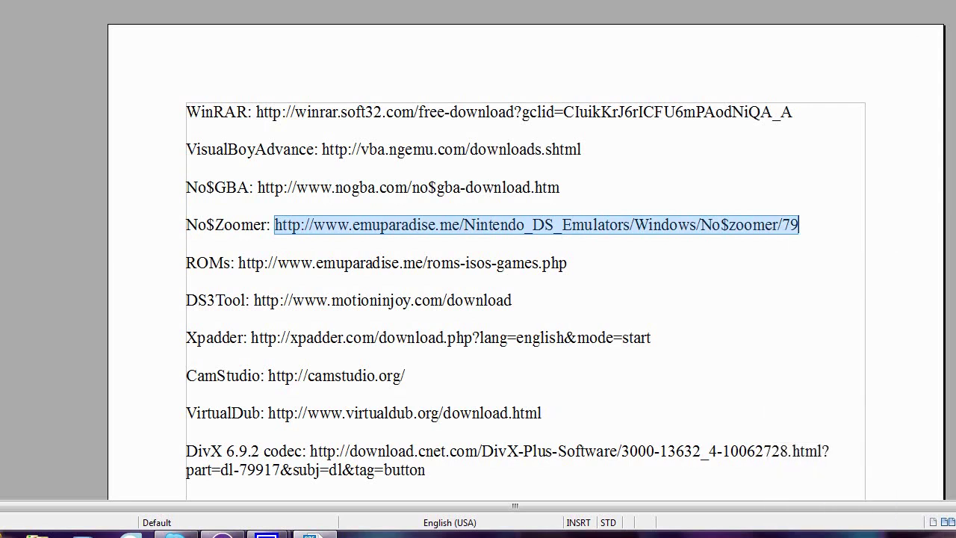
Go back to the desktop, reopen the browser and close the deviantART, Fur Affinity, YouTube and Inkbunny tabs.
key("super+d")
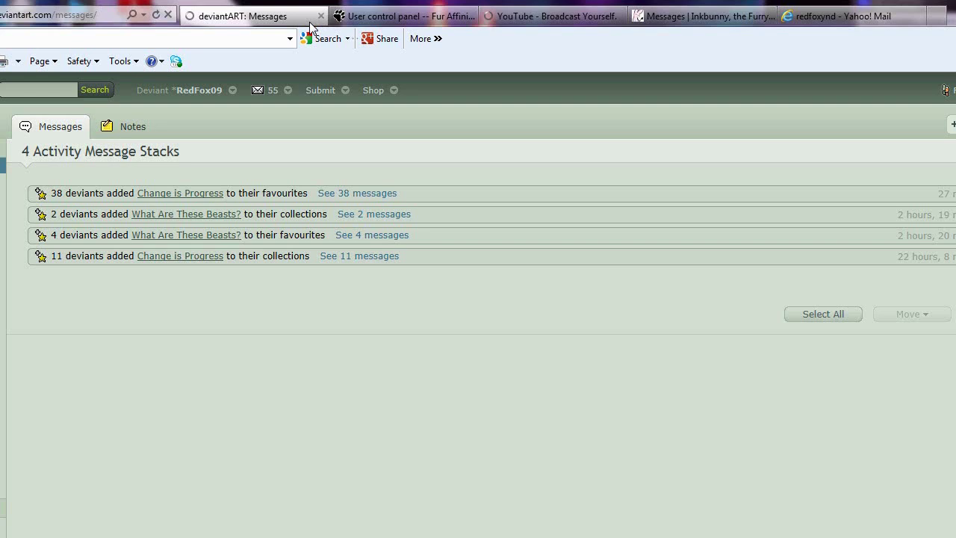
left_click(320, 15)
left_click(320, 15)
left_click(320, 15)
left_click(320, 16)
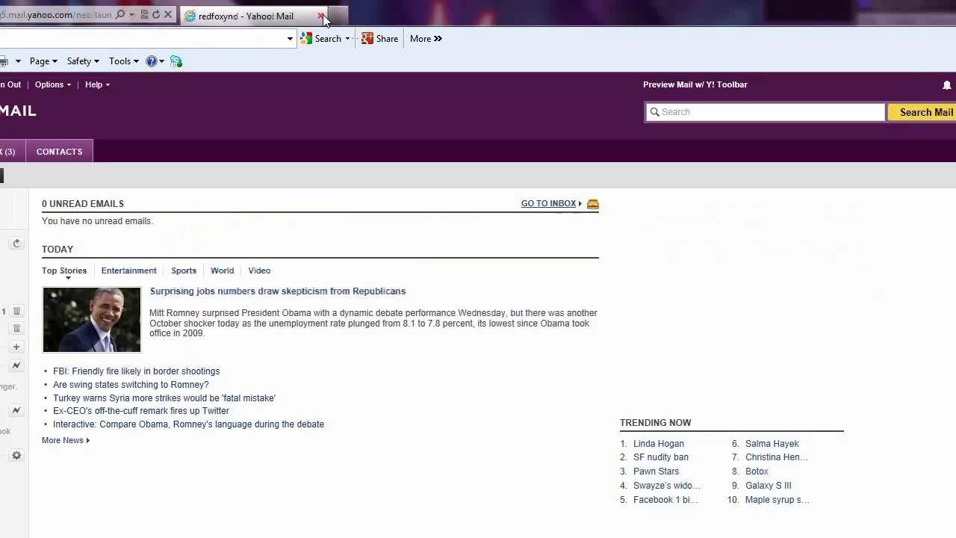
Try to open the copied emuparadise.me No$Zoomer address in the remaining Yahoo! Mail tab.
left_click(79, 18)
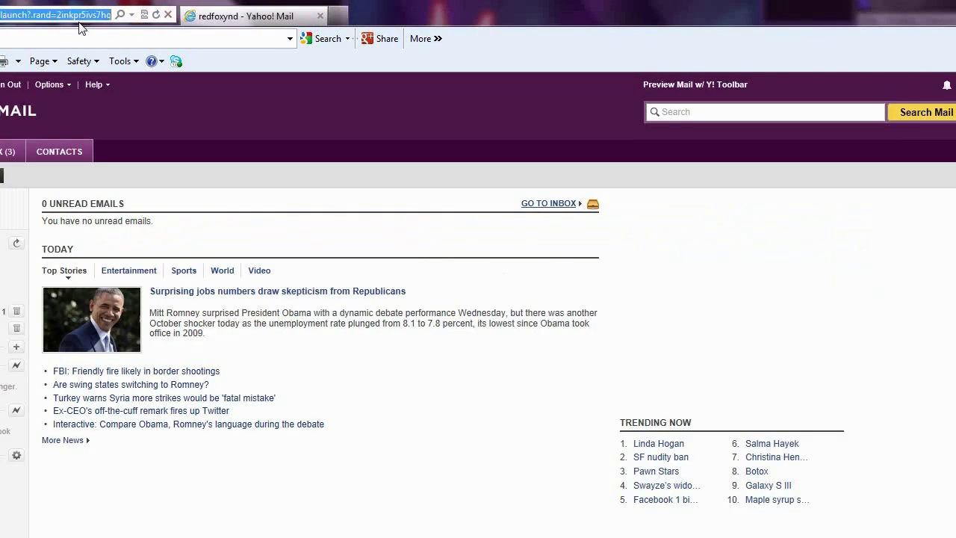
key("ctrl+v")
key("Return")
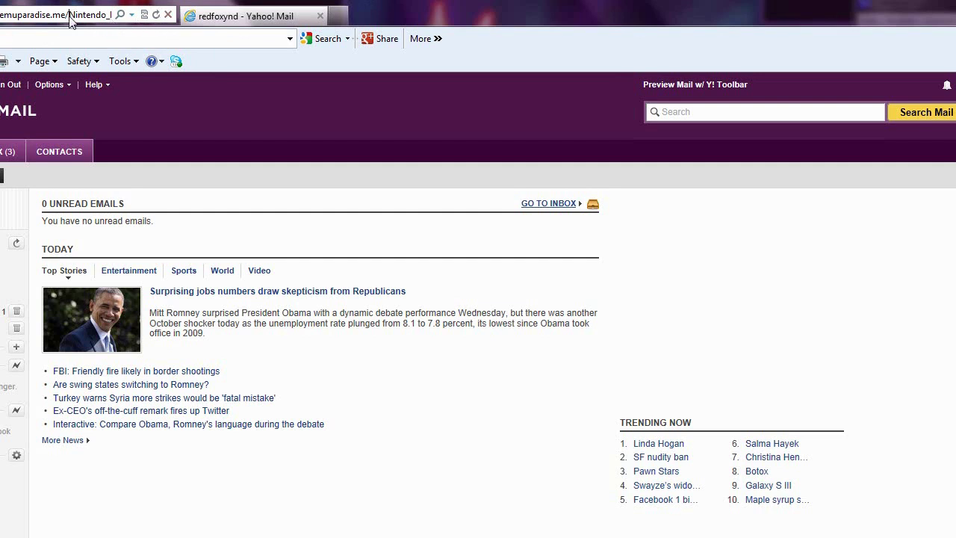
key("Return")
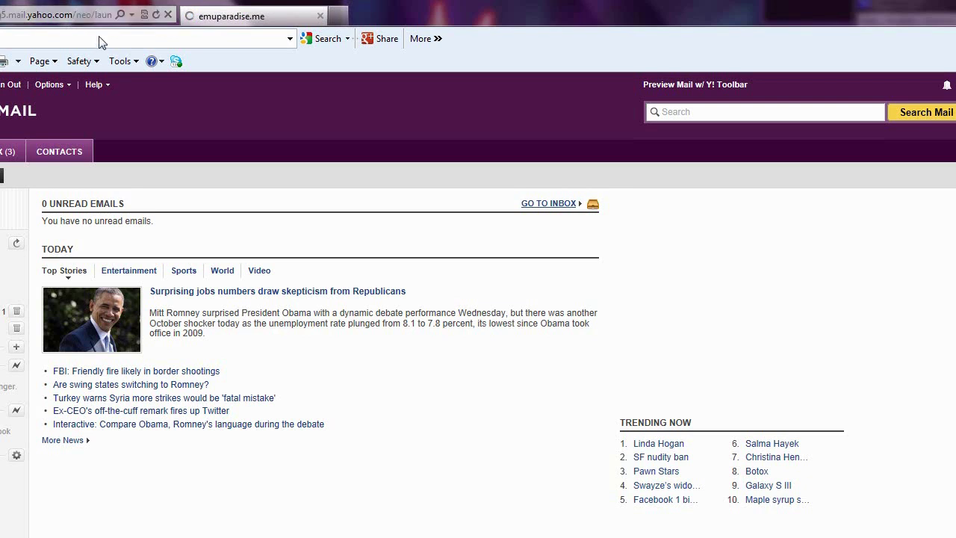
type("dise")
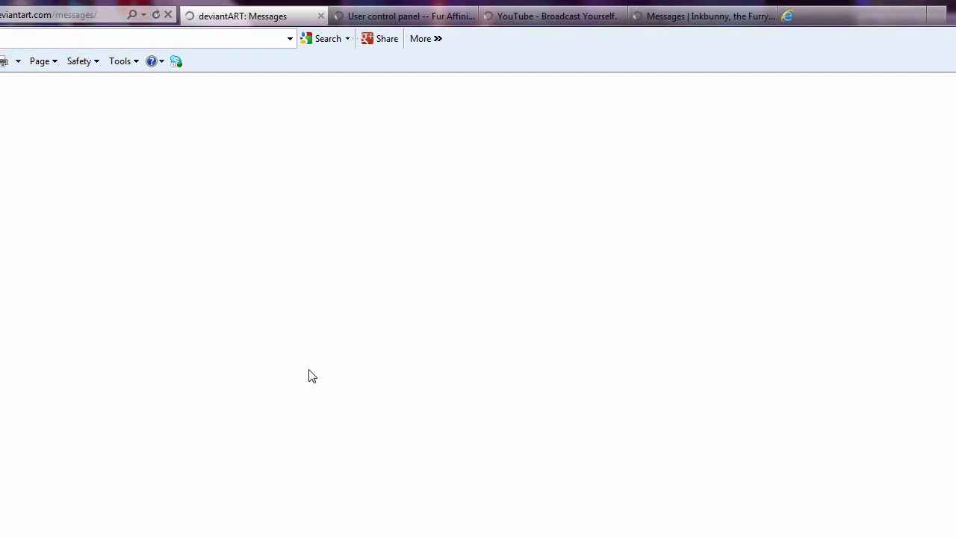
Close the deviantART, Fur Affinity, YouTube and Inkbunny tabs in the restarted browser.
left_click(322, 17)
left_click(321, 17)
left_click(322, 16)
left_click(322, 16)
Open the copied emuparadise.me No$Zoomer address and download No$zoomer 2.3.0.2 from that page.
left_click(65, 25)
key("ctrl+v")
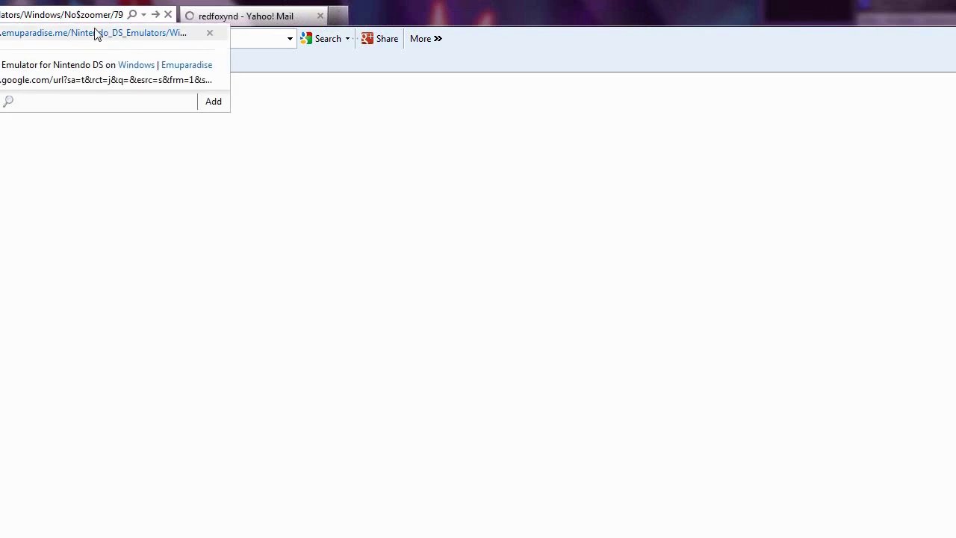
left_click(95, 34)
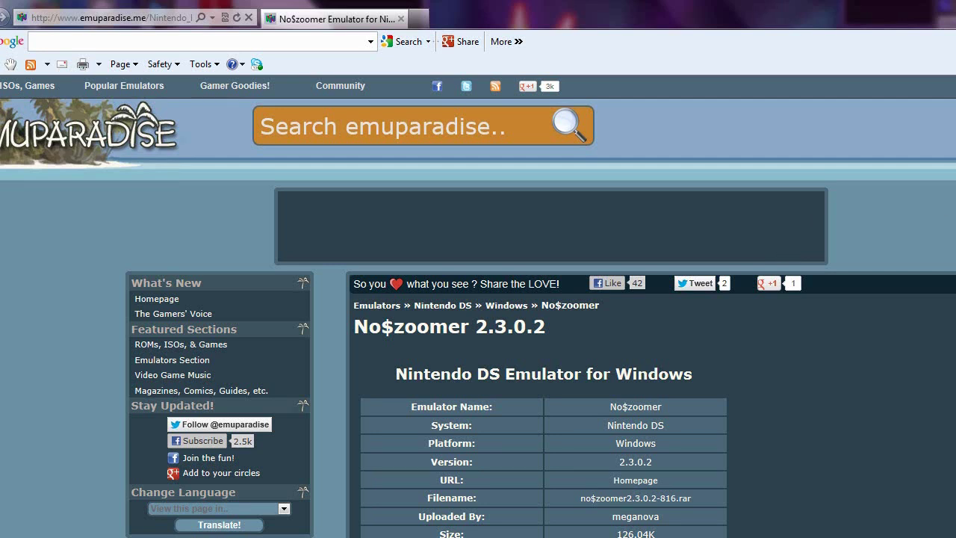
scroll(478, 317, "down", 3)
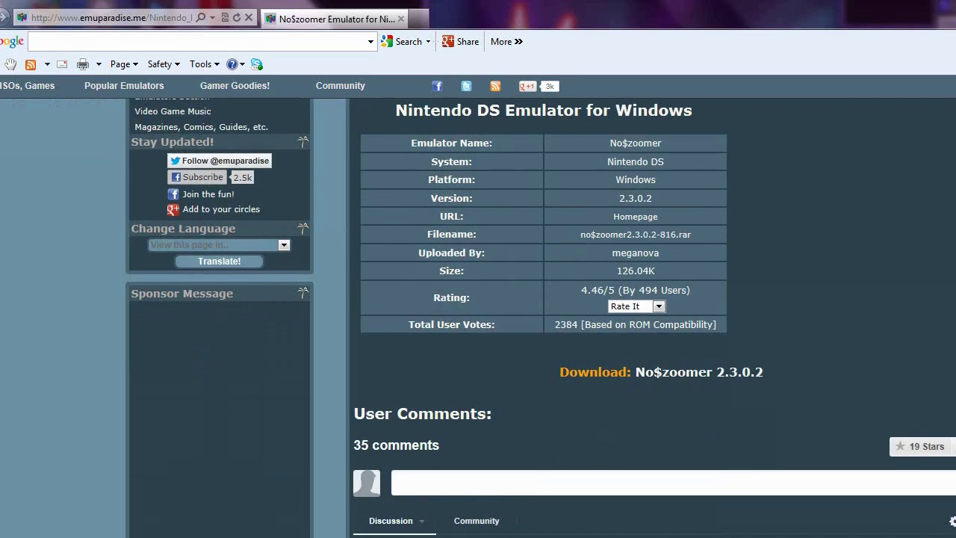
left_click(694, 372)
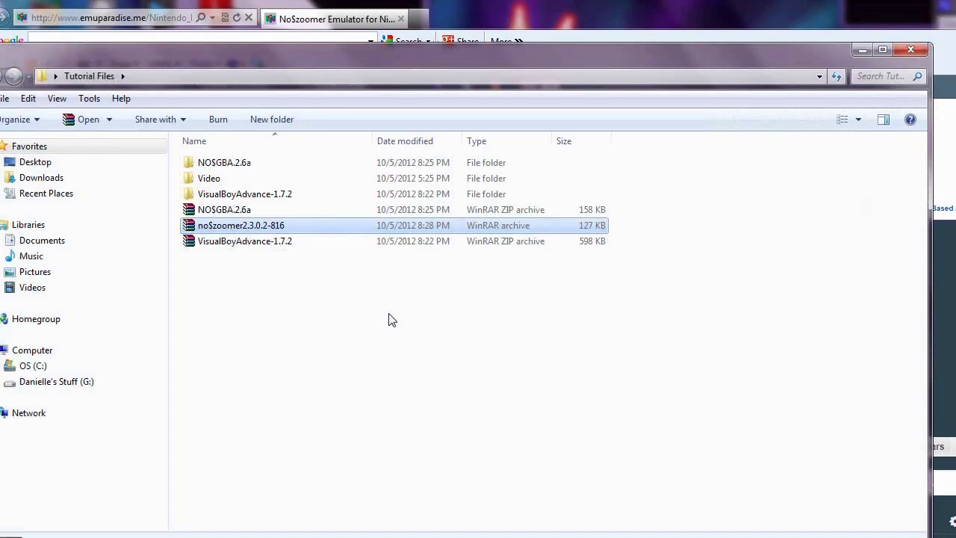
Extract the no$zoomer2.3.0.2-816 archive to a folder of the same name and open the NO$Zoomer2.3.0.2 folder inside it.
right_click(273, 224)
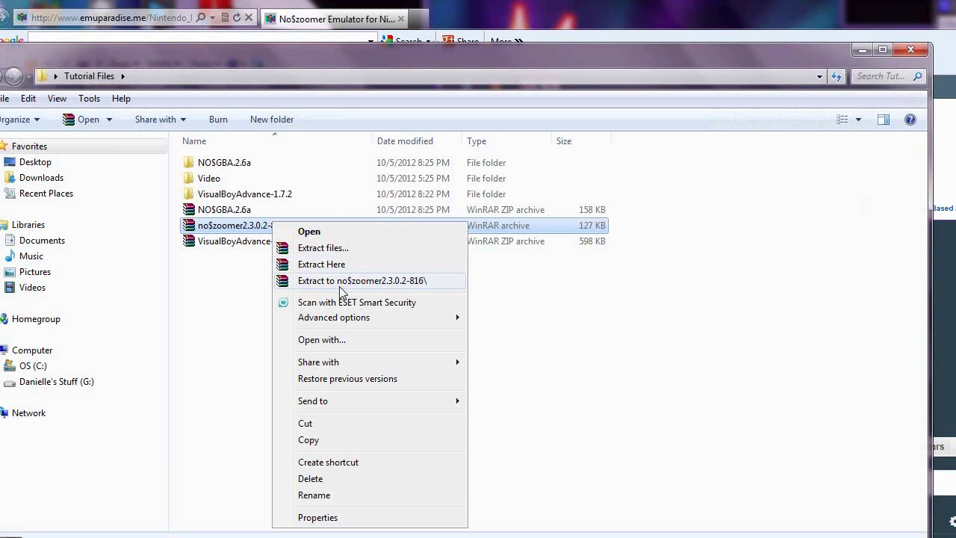
left_click(340, 285)
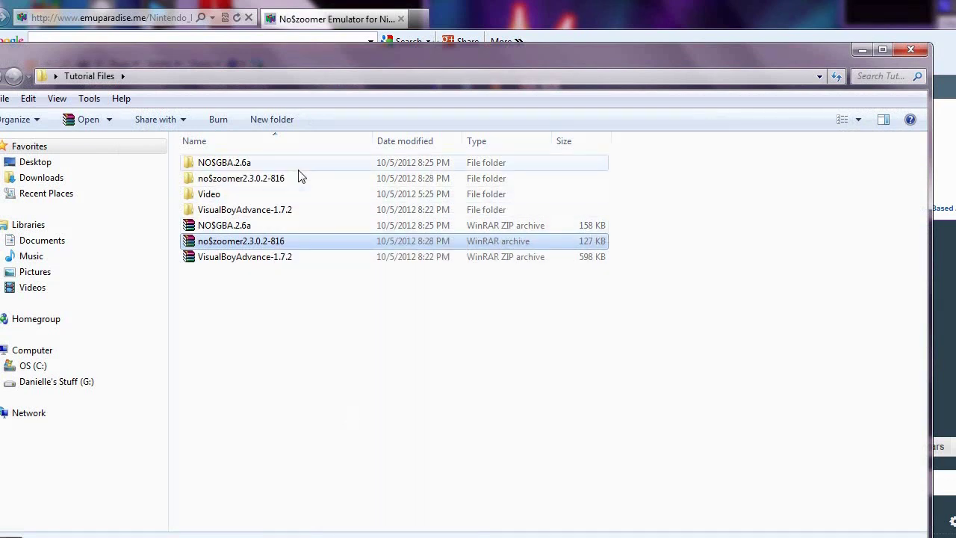
double_click(290, 178)
double_click(213, 162)
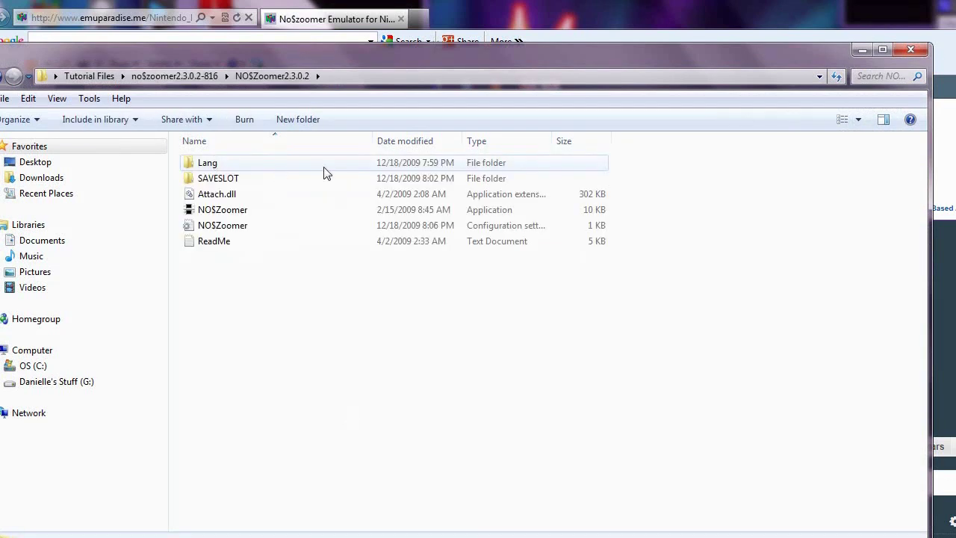
Run the NO$Zoomer application, cancel its NO$GBA.EXE file selection and close the folder window.
double_click(250, 216)
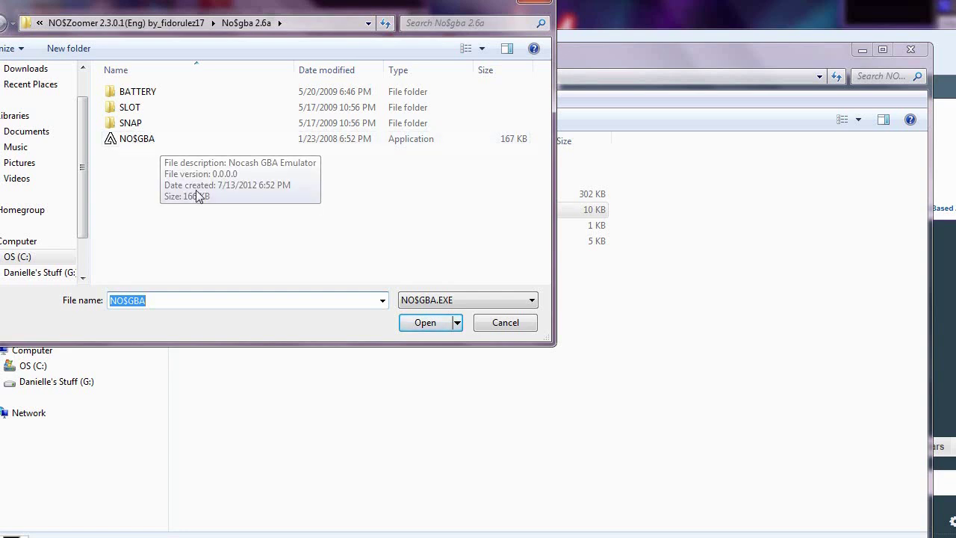
left_click(497, 323)
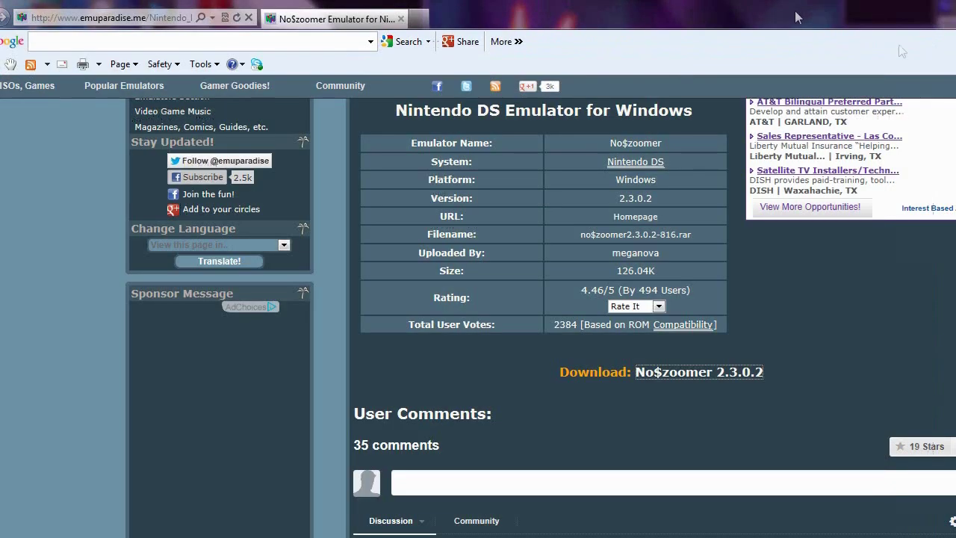
left_click(908, 50)
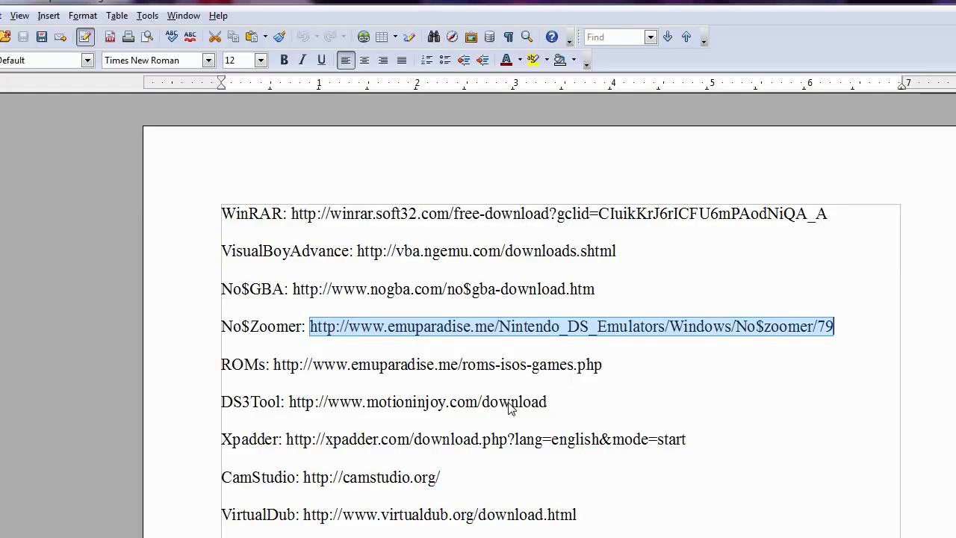
Switch from the link list to Internet Explorer and close the Fur Affinity, YouTube and Inkbunny tabs.
left_click(607, 367)
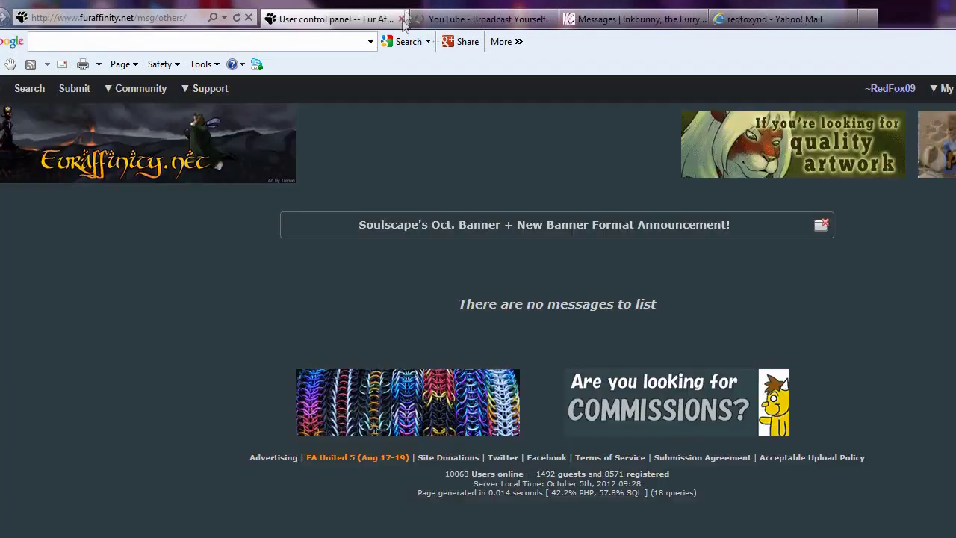
left_click(401, 19)
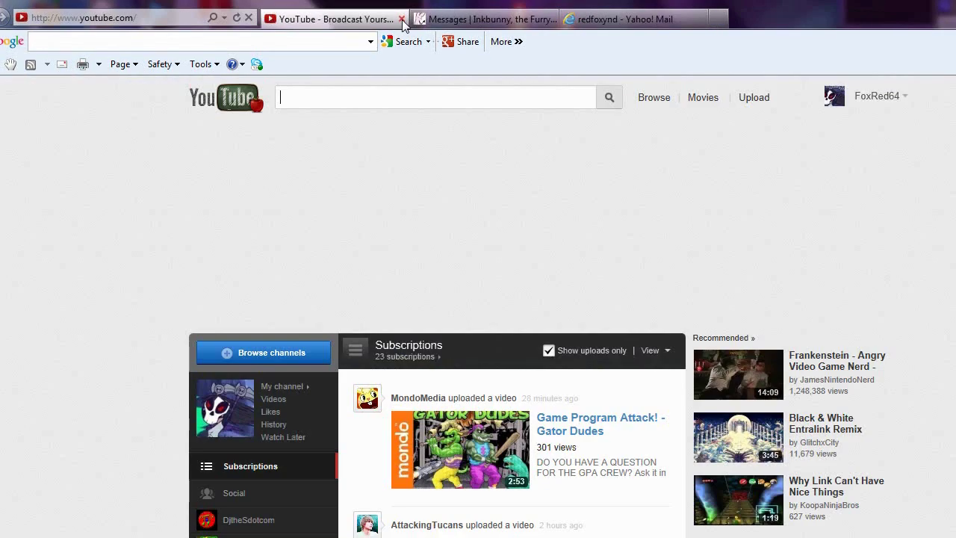
left_click(401, 19)
left_click(401, 19)
Go to emuparadise.me and open its ROMs, ISOs, & Games section.
left_click(171, 18)
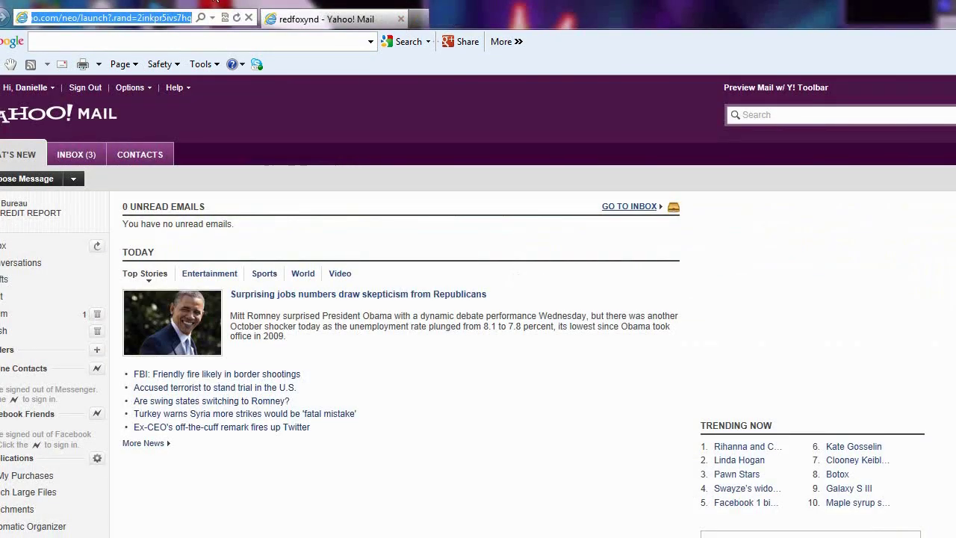
type("emuparadise.me/")
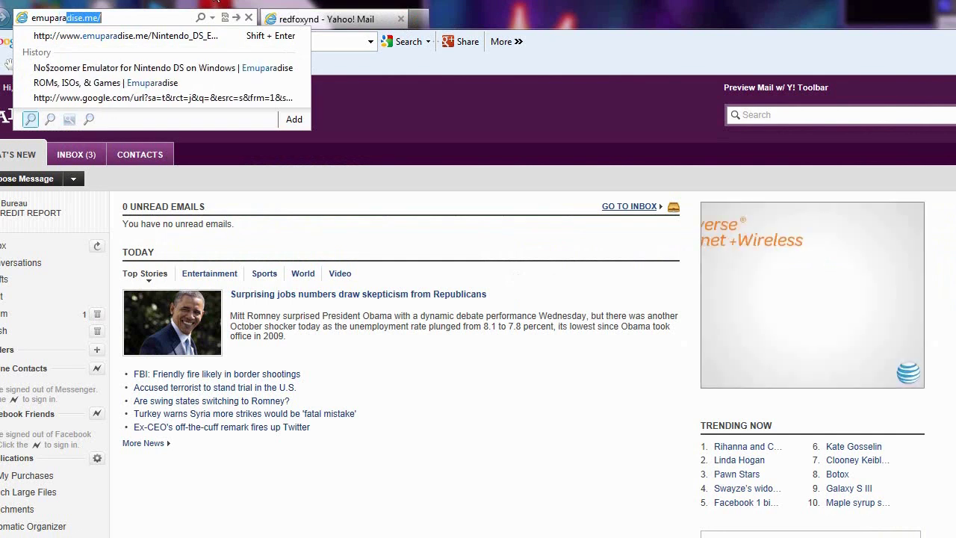
key("End")
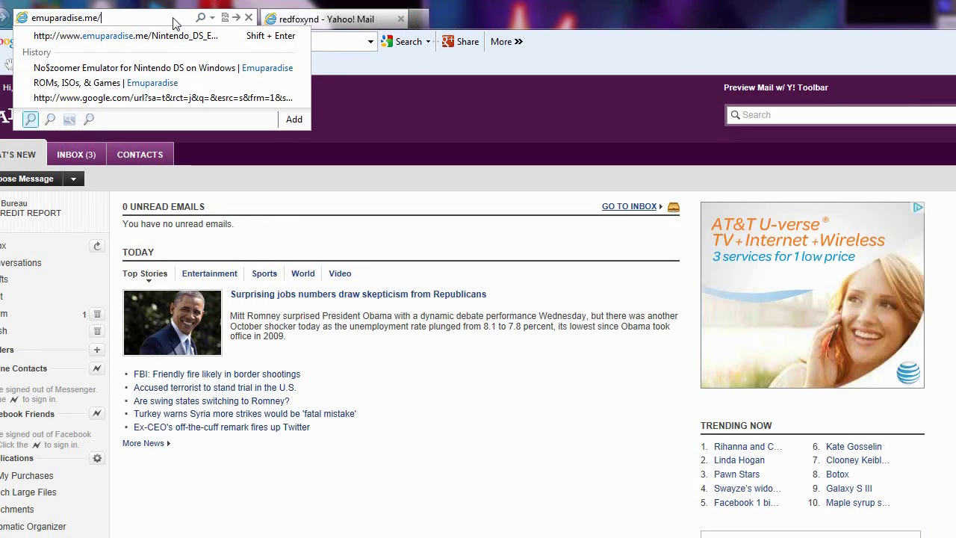
key("Return")
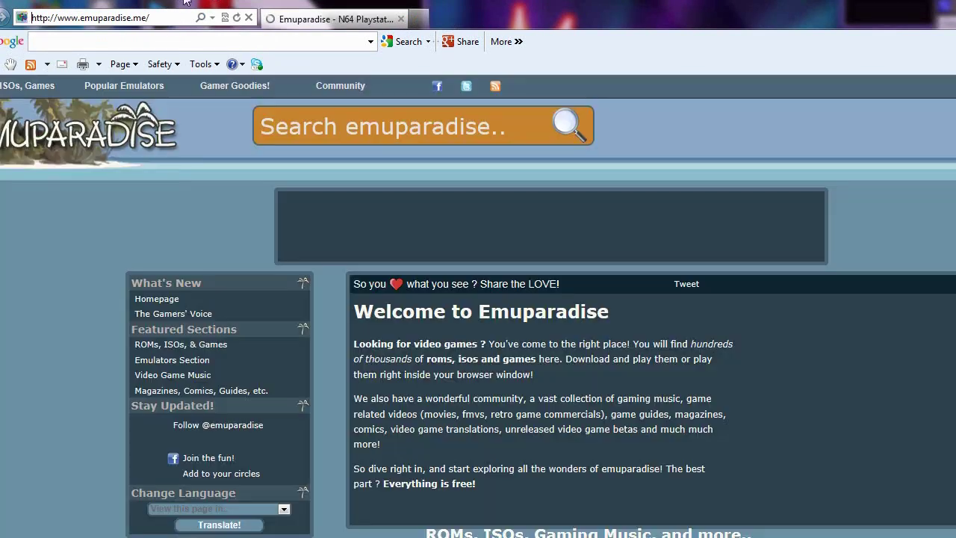
left_click(216, 344)
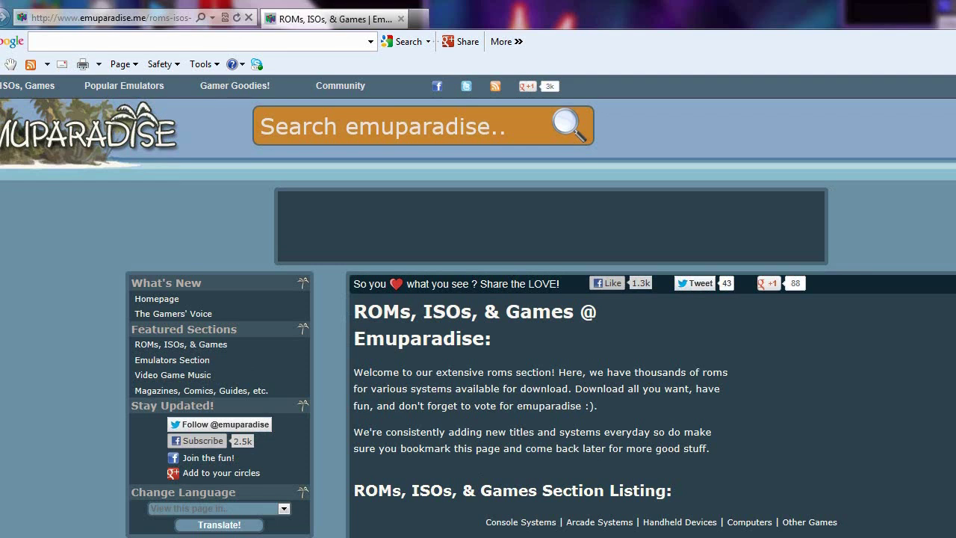
Look through the console and handheld section listing, view the Nintendo Virtual Boy ROM list and return to the listing.
scroll(478, 317, "down", 5)
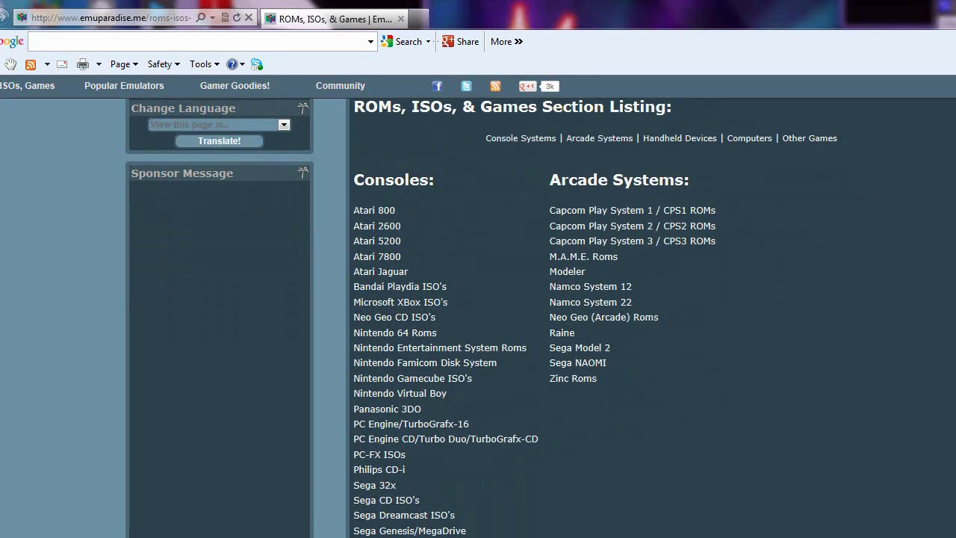
scroll(478, 317, "down", 5)
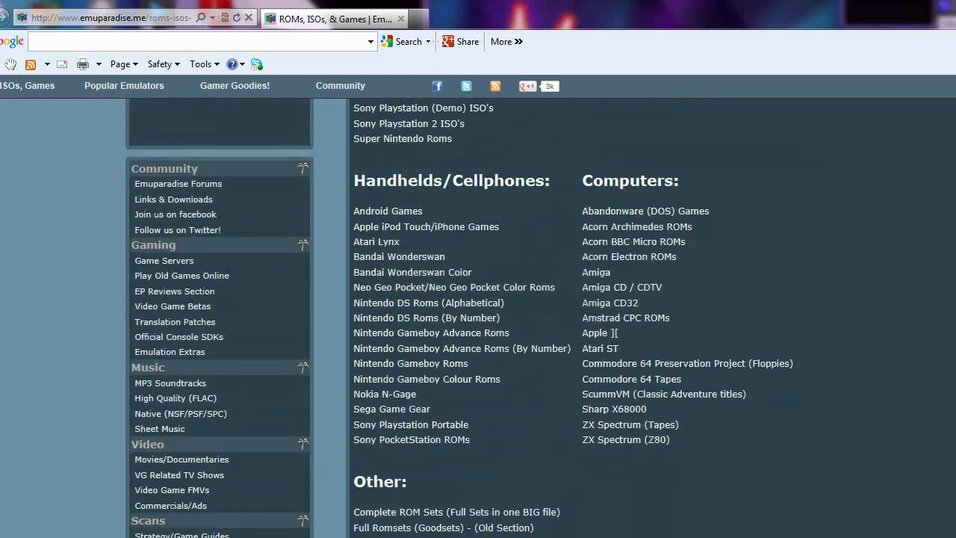
scroll(477, 317, "up", 4)
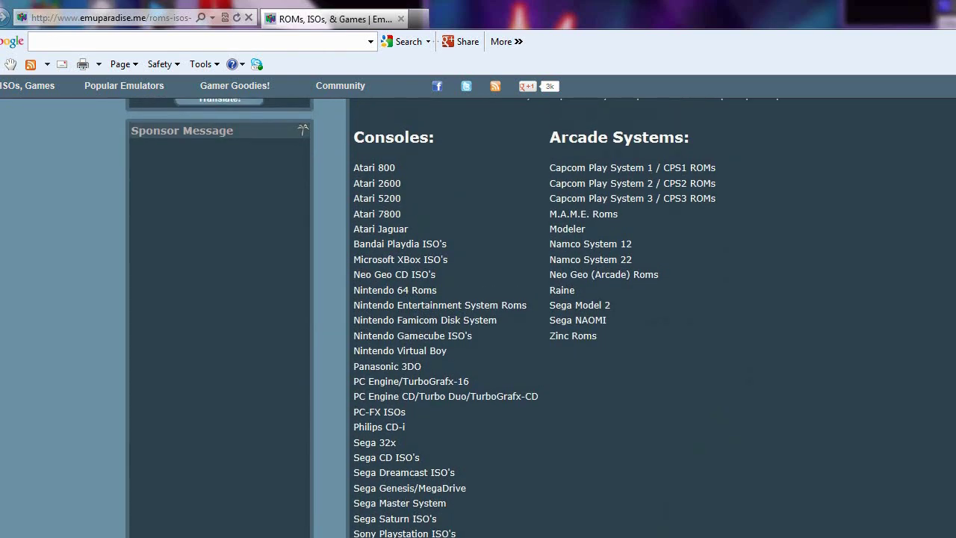
left_click(424, 350)
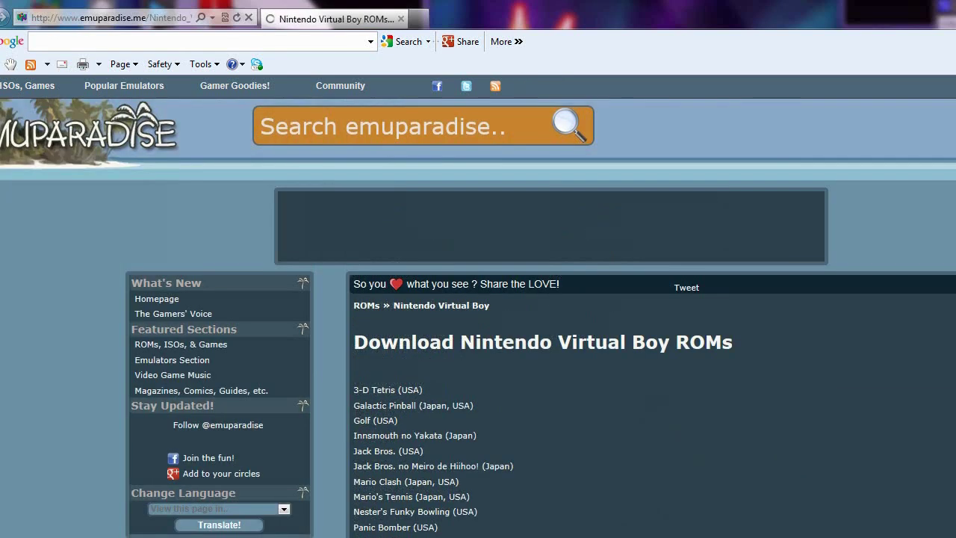
key("BackSpace")
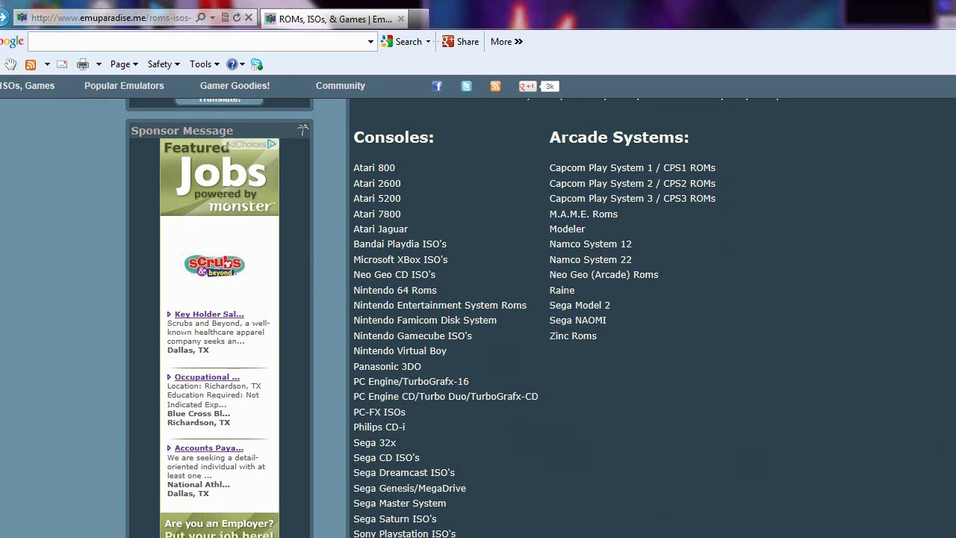
Open the Nintendo Gameboy Advance Roms section from the handhelds list, reloading the ROMs page to get past the advertisement.
scroll(537, 314, "down", 5)
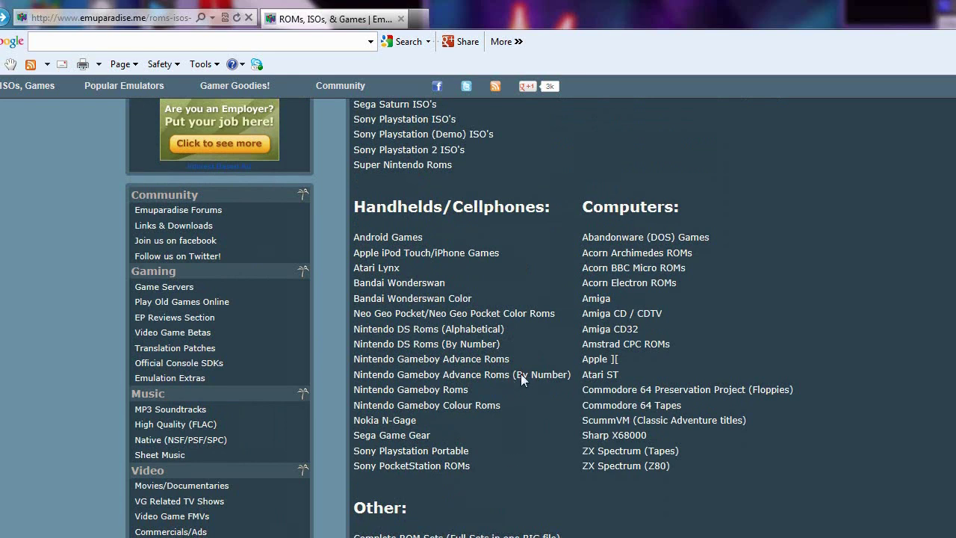
left_click(462, 360)
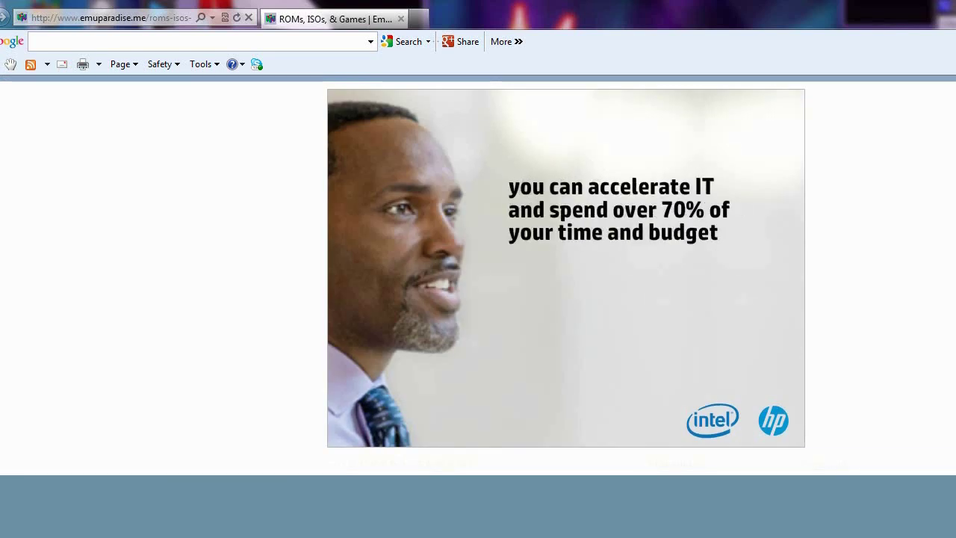
left_click(160, 20)
key("Return")
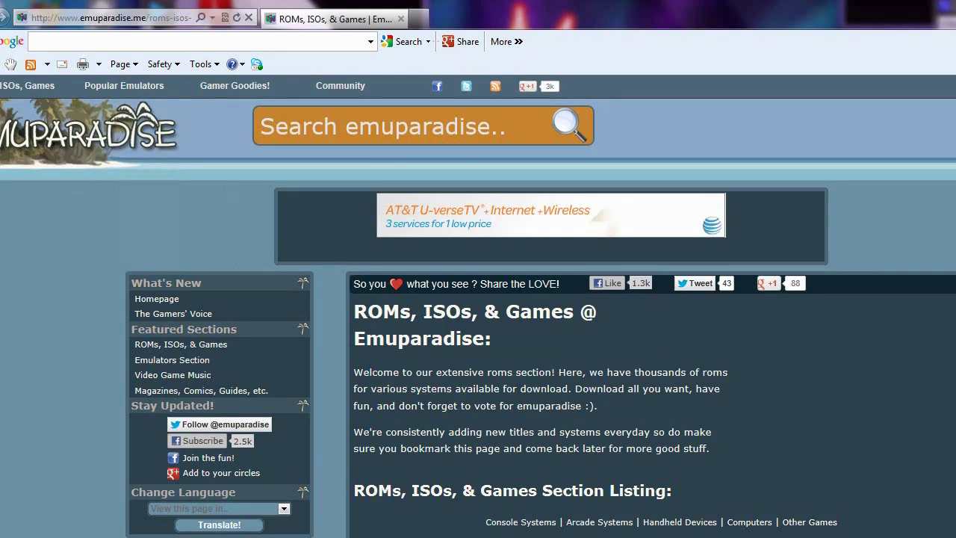
scroll(493, 380, "down", 10)
left_click(488, 364)
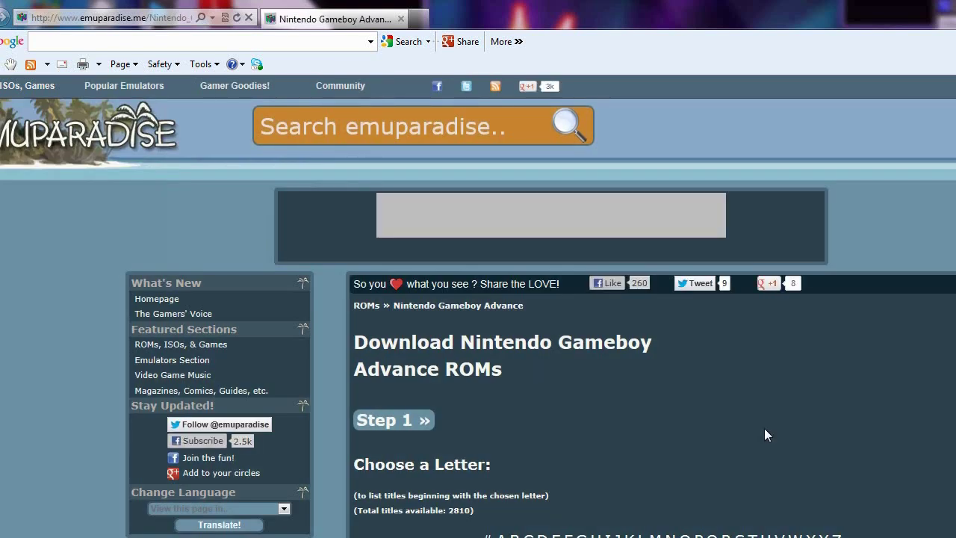
List the Gameboy Advance games beginning with P and open Pokemon Mystery Dungeon - Red Rescue Team (U)(RDG).
scroll(764, 428, "down", 2)
scroll(764, 428, "down", 2)
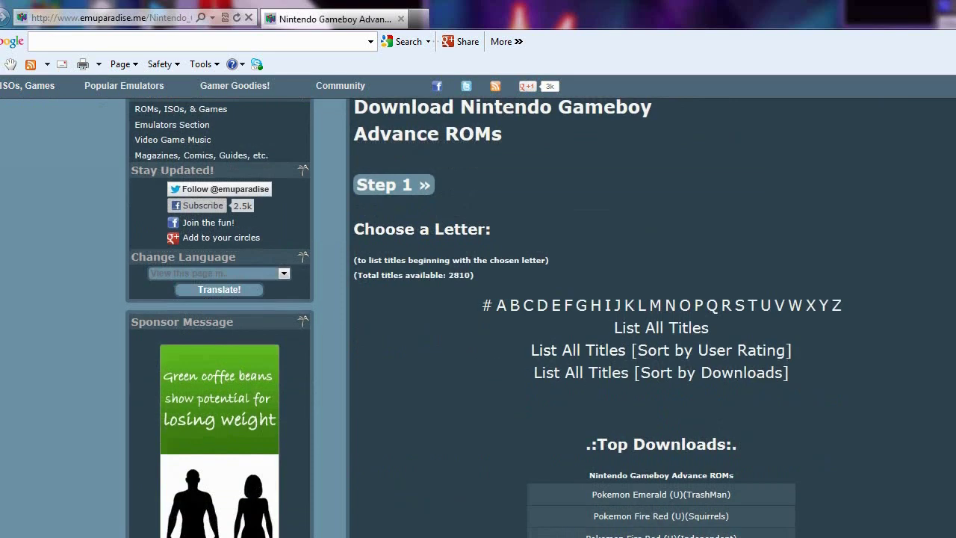
left_click(698, 306)
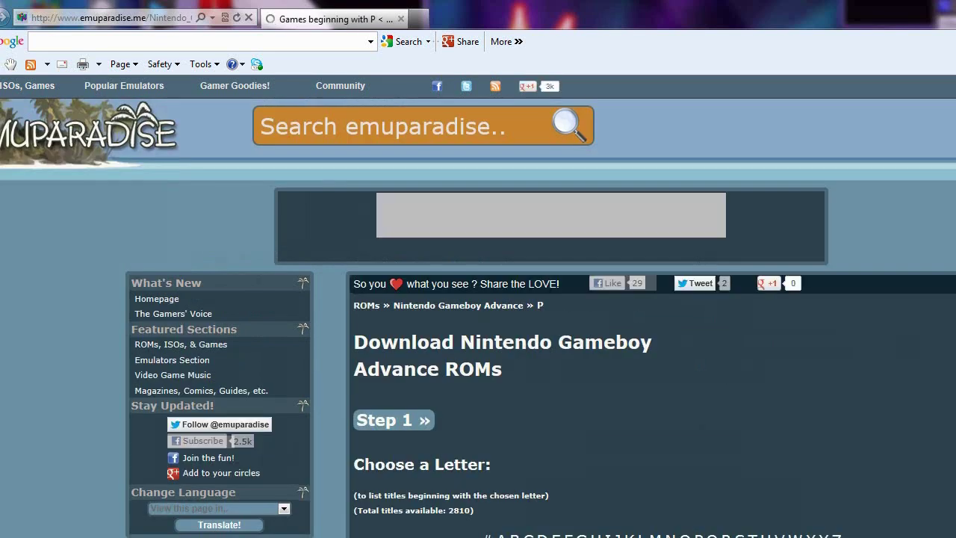
scroll(650, 314, "down", 5)
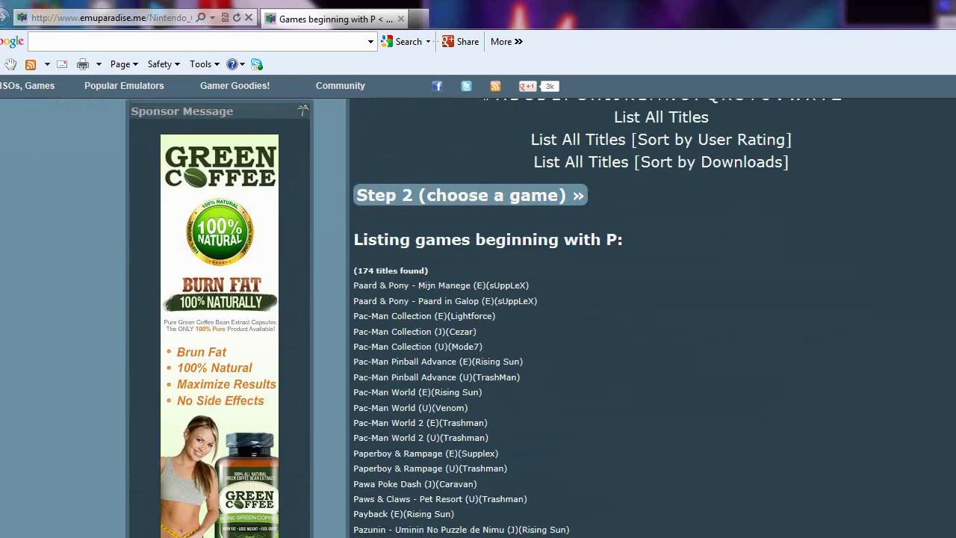
scroll(485, 314, "down", 10)
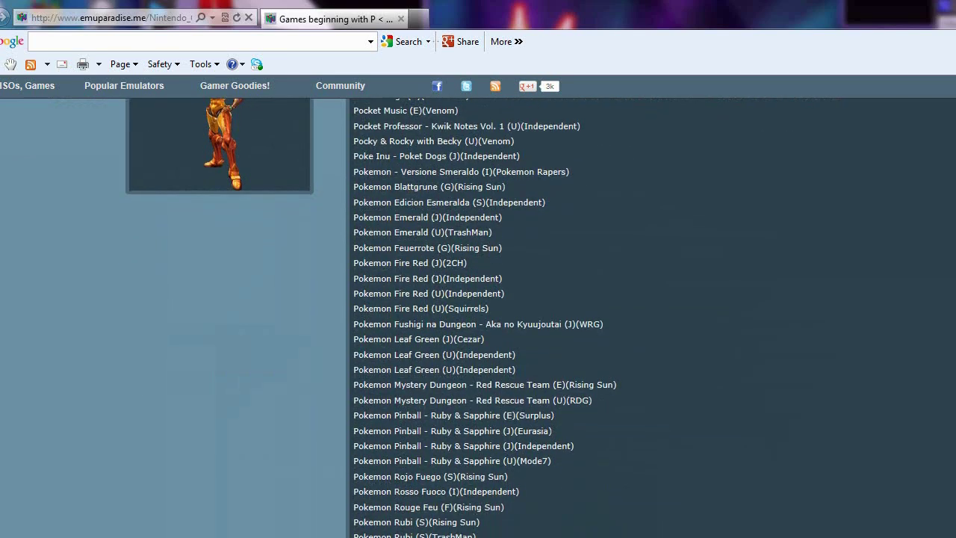
scroll(485, 313, "down", 1)
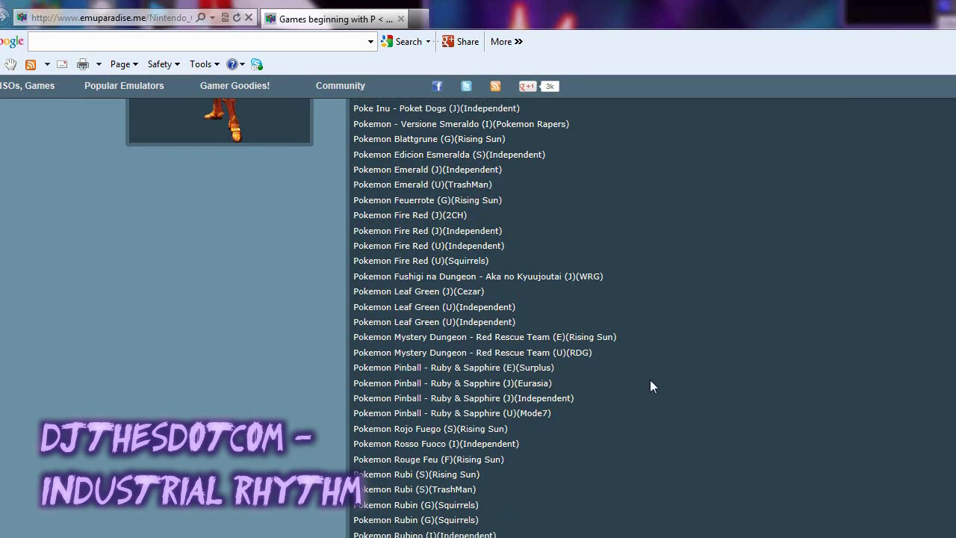
left_click(542, 352)
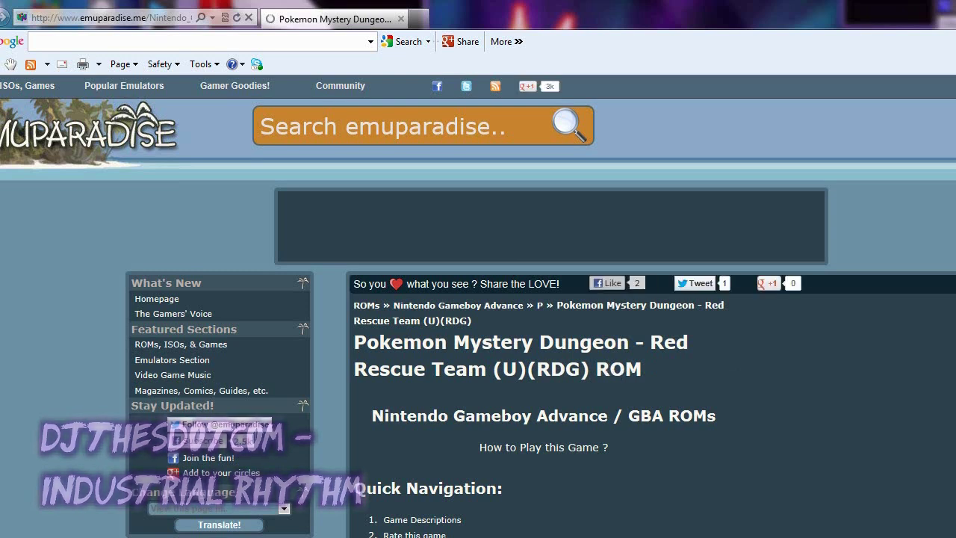
Copy the Deposit Files address from the game page's mirror download links.
scroll(478, 313, "down", 5)
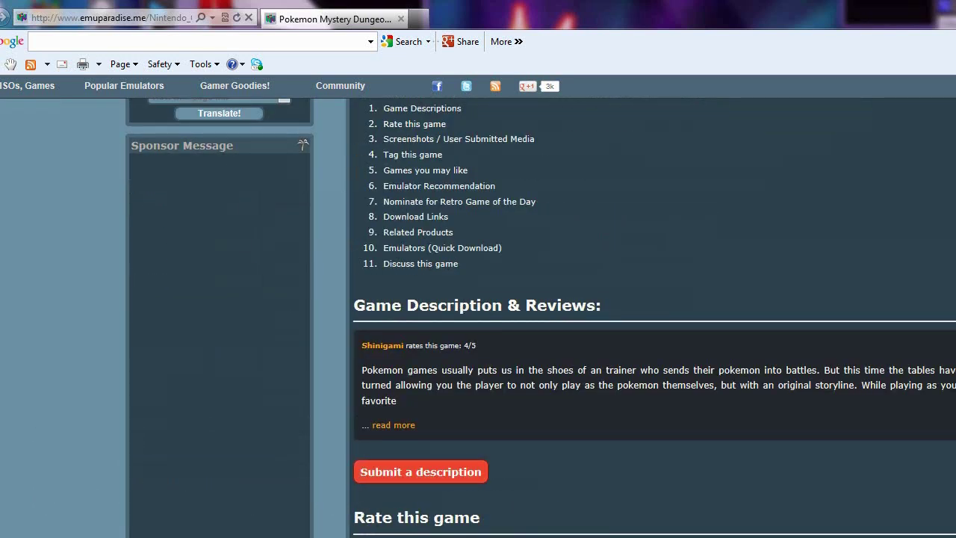
scroll(540, 318, "down", 8)
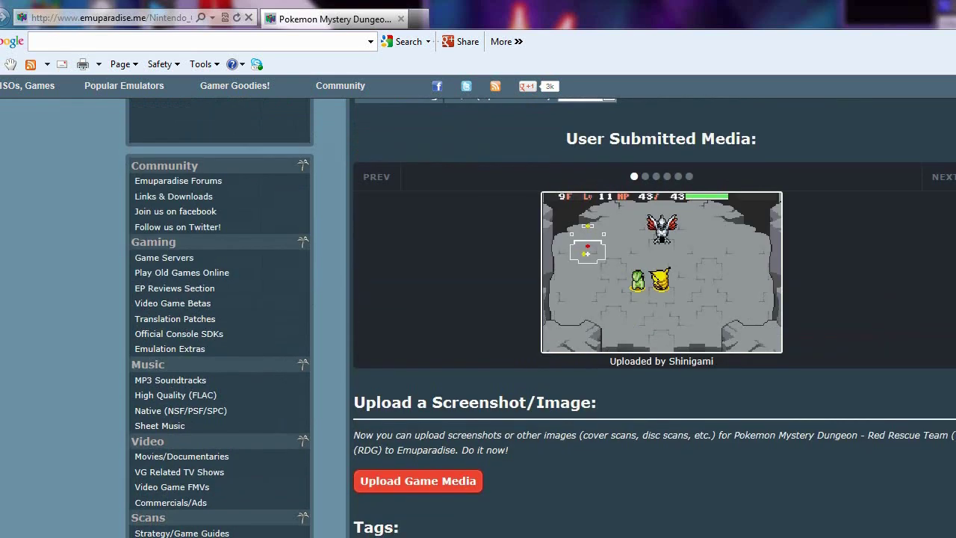
scroll(540, 318, "down", 1)
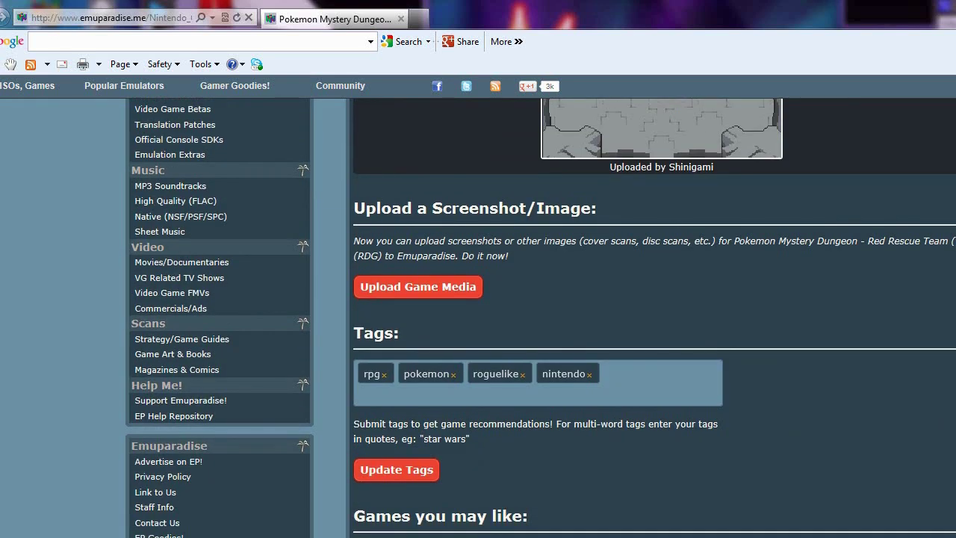
scroll(654, 318, "up", 3)
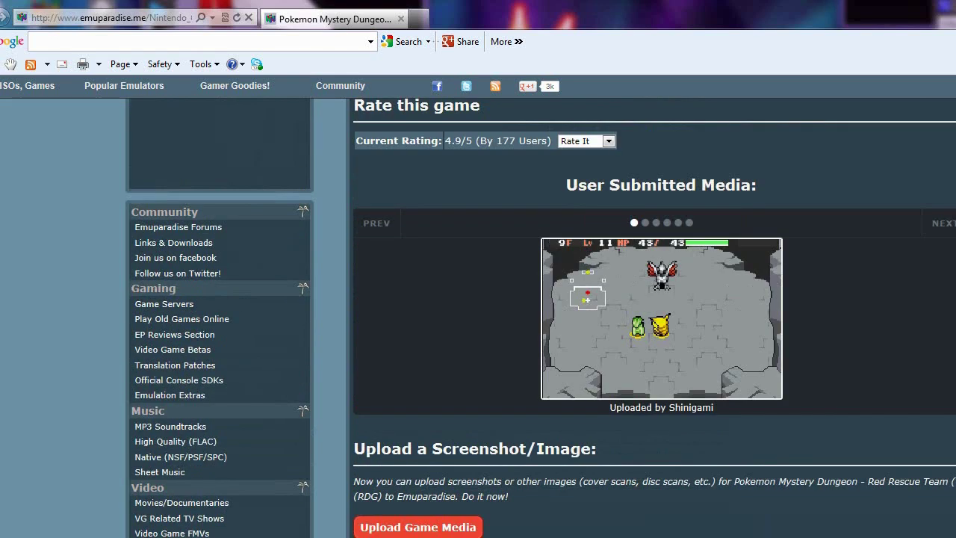
scroll(541, 318, "down", 9)
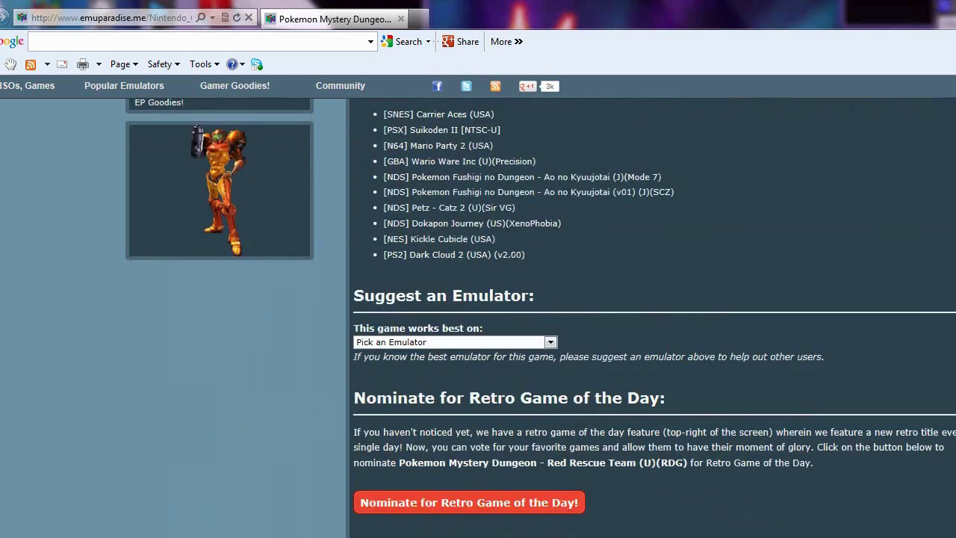
scroll(541, 318, "down", 9)
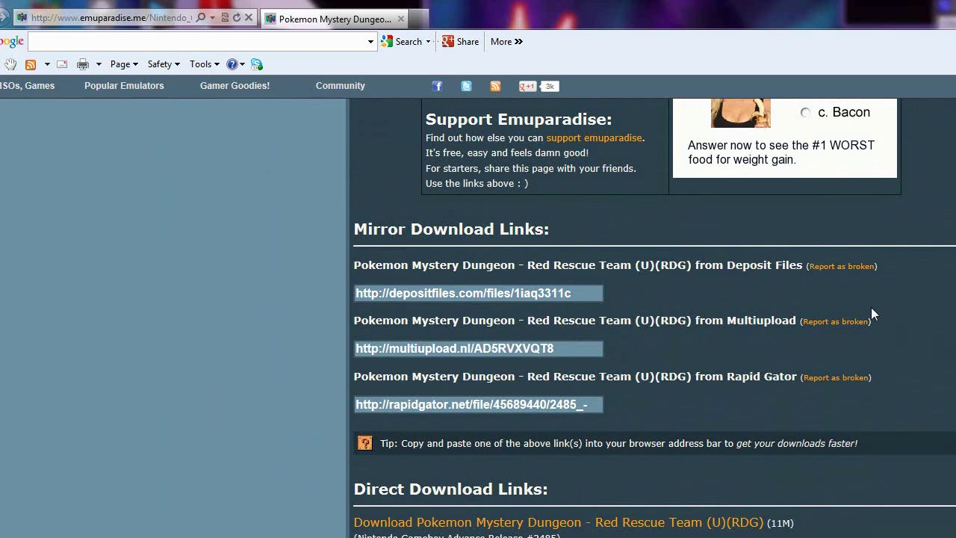
left_click(519, 349)
left_click_drag(520, 349, 474, 382)
left_click_drag(574, 292, 439, 293)
right_click(440, 293)
left_click(473, 339)
Open the copied depositfiles.com address and choose the regular download mode.
left_click(84, 17)
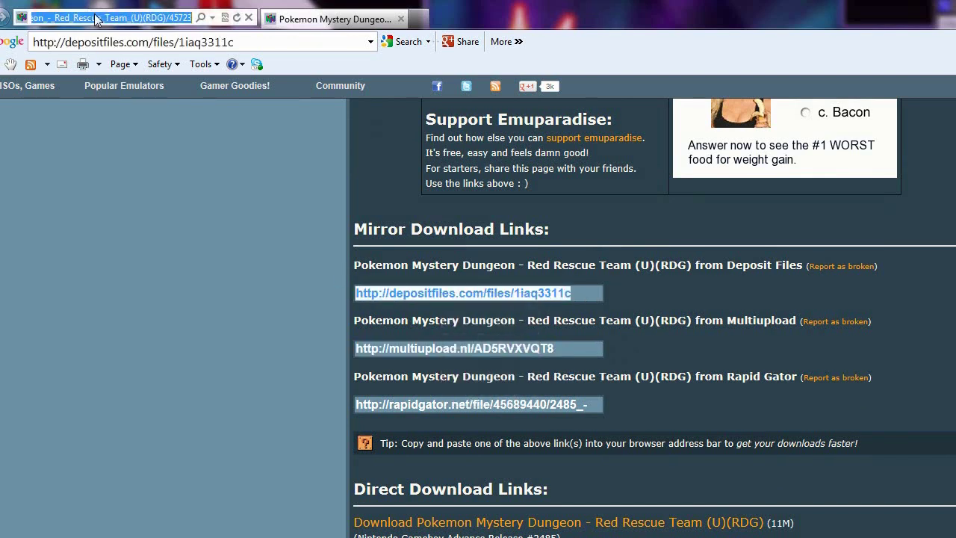
key("ctrl+v")
key("Return")
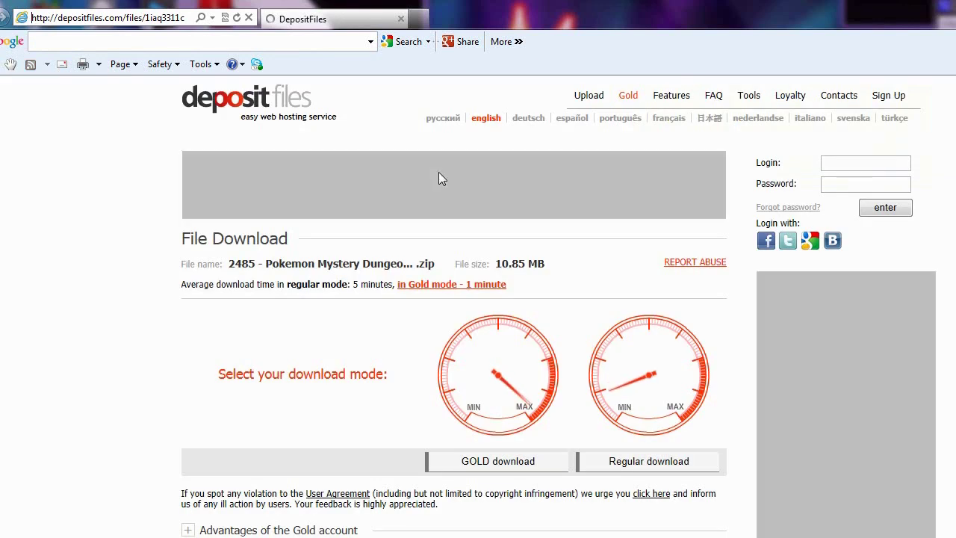
left_click(638, 467)
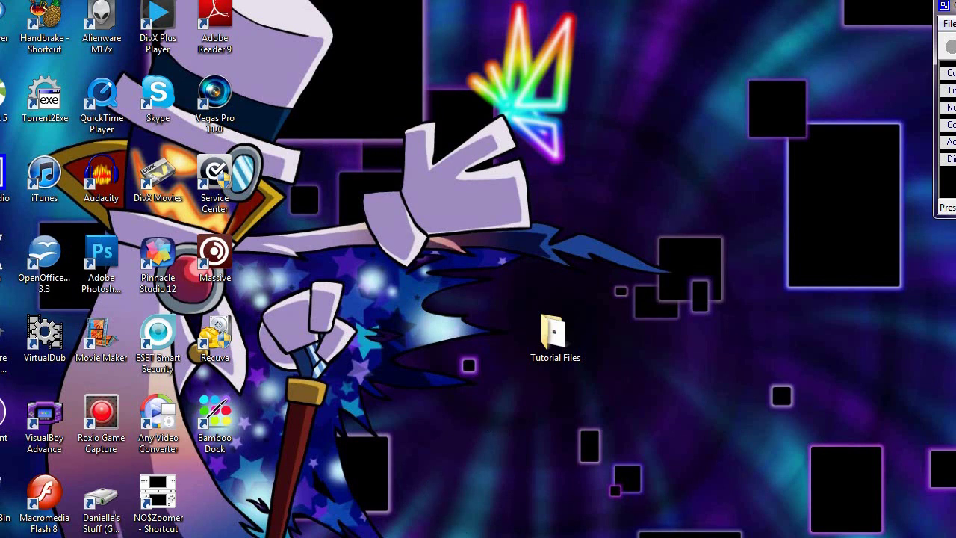
left_click(457, 532)
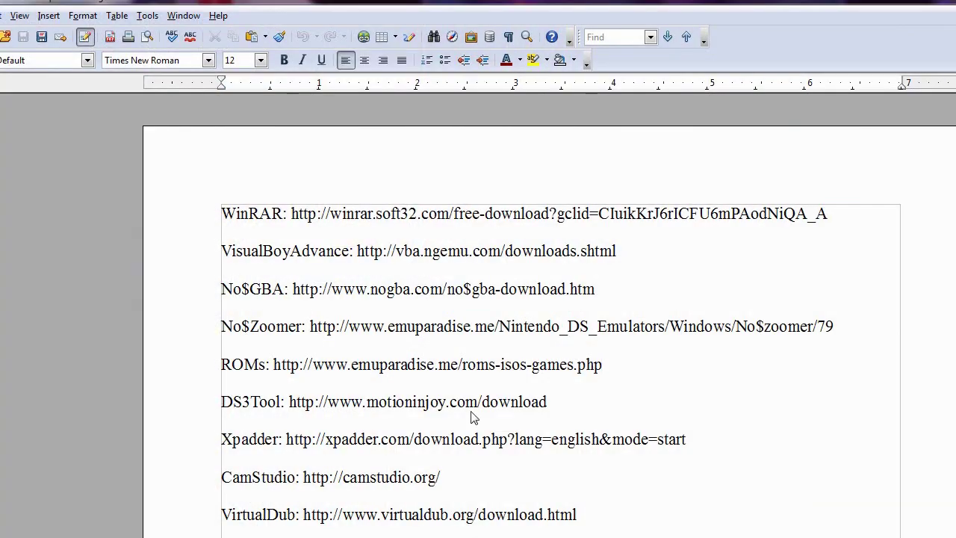
left_click_drag(547, 402, 291, 409)
right_click(352, 403)
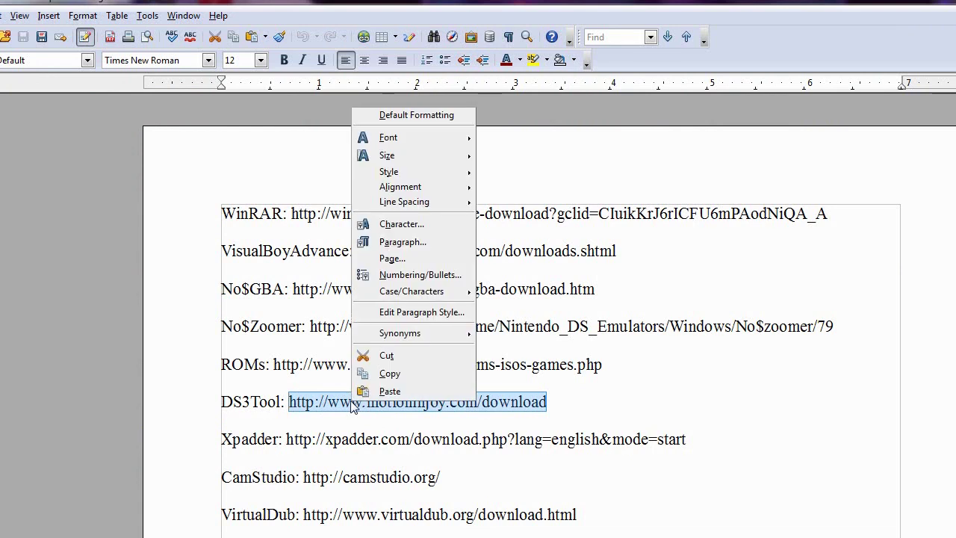
left_click(403, 374)
left_click(440, 414)
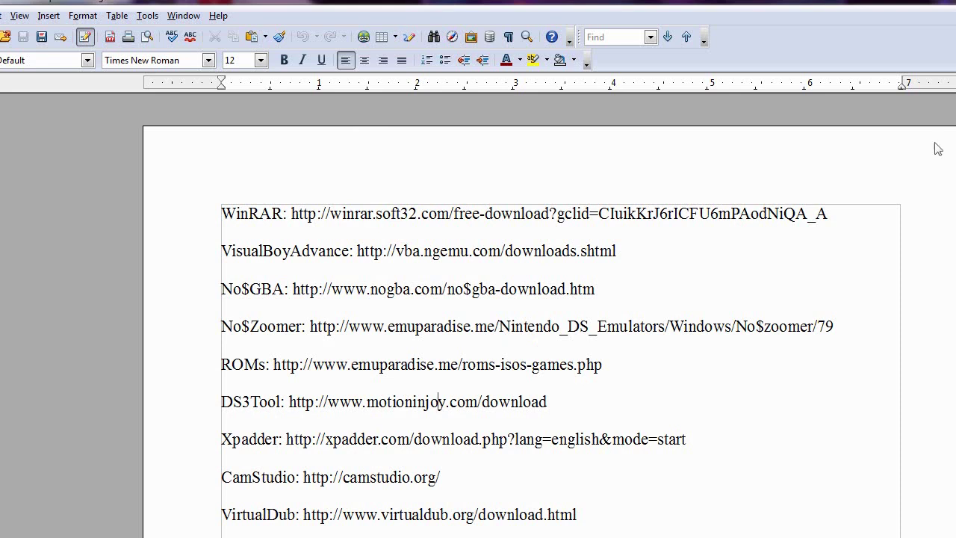
left_click(560, 410)
left_click_drag(572, 407, 290, 408)
right_click(319, 407)
left_click(338, 371)
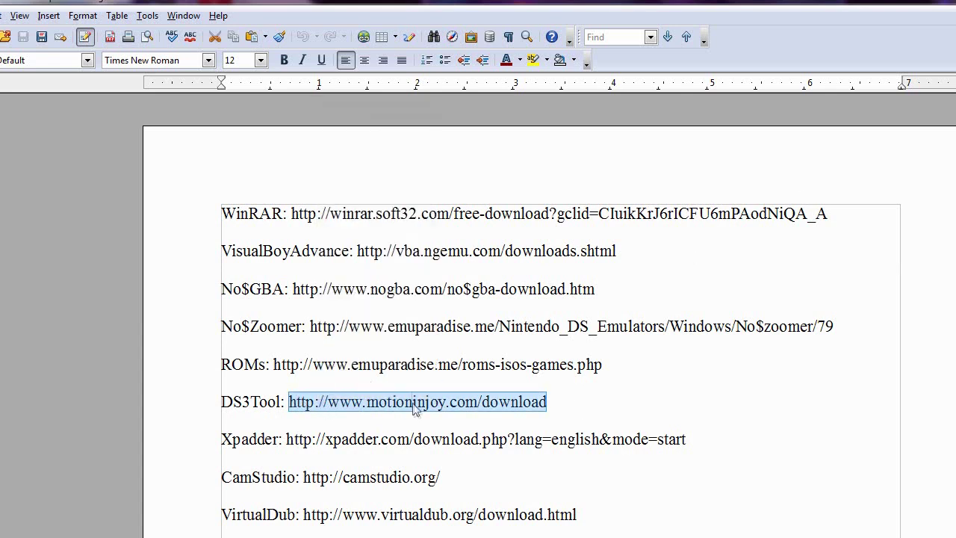
left_click(415, 407)
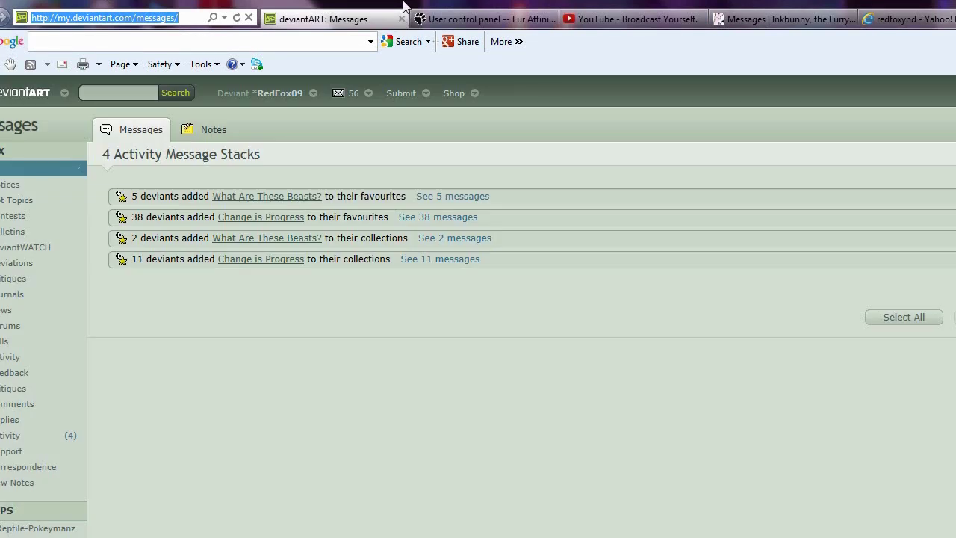
left_click(401, 19)
left_click(400, 18)
left_click(400, 19)
left_click(401, 19)
left_click(116, 18)
key("ctrl+v")
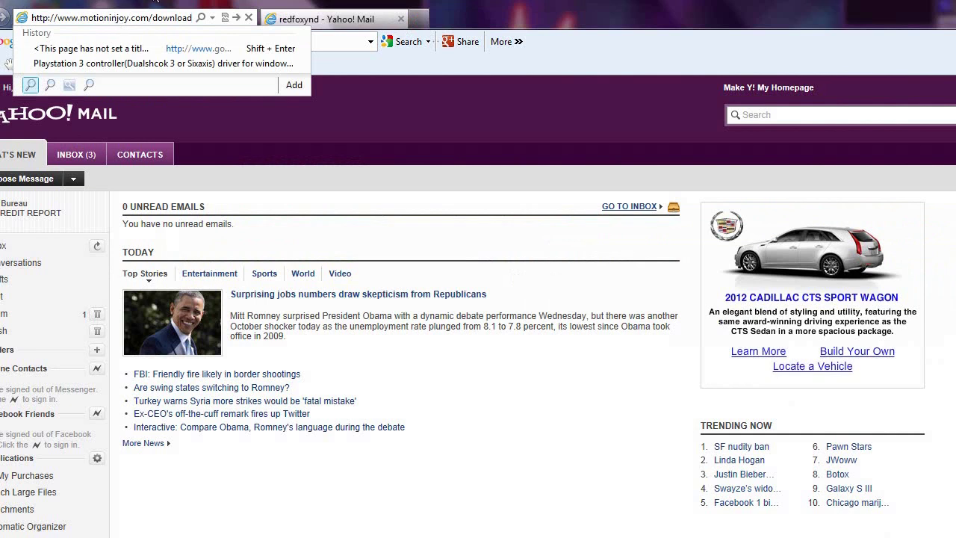
key("Return")
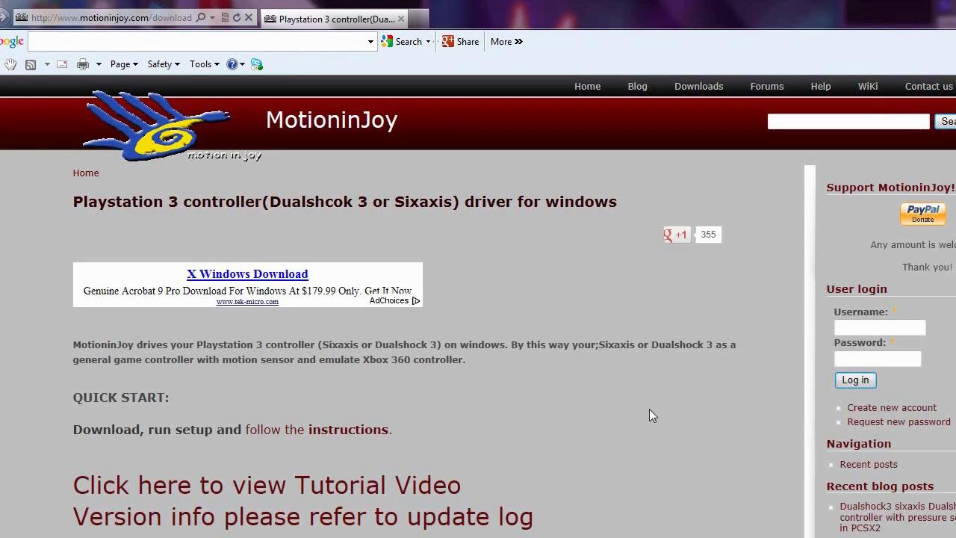
Download the 32bit and 64bit all-in-one file of MotioninJoy version 0.7.1000 (testing) and show it in its download folder.
scroll(403, 299, "down", 4)
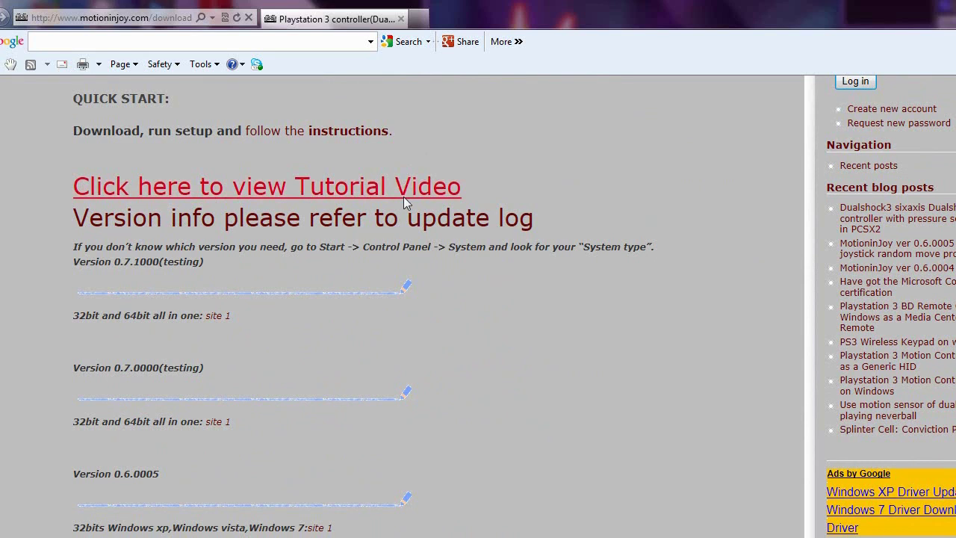
left_click(218, 321)
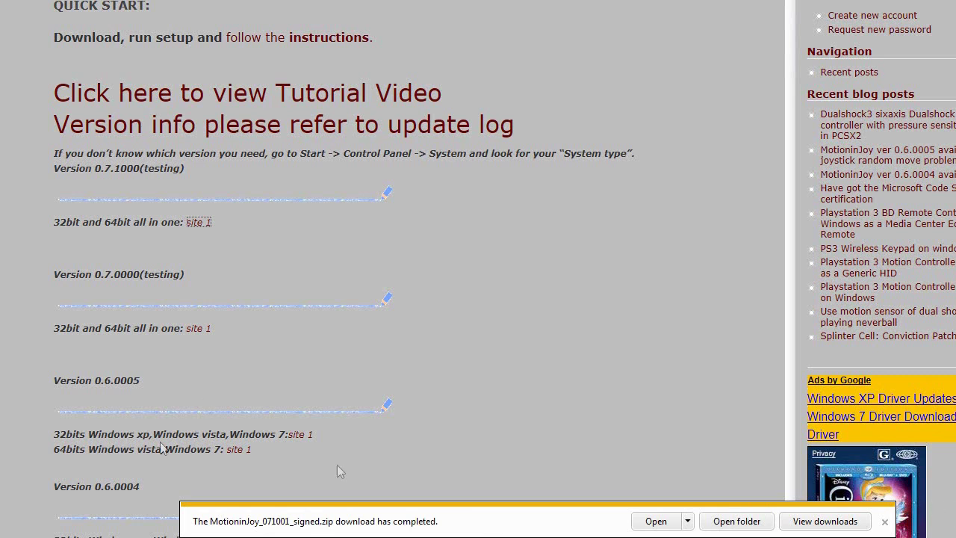
left_click(736, 521)
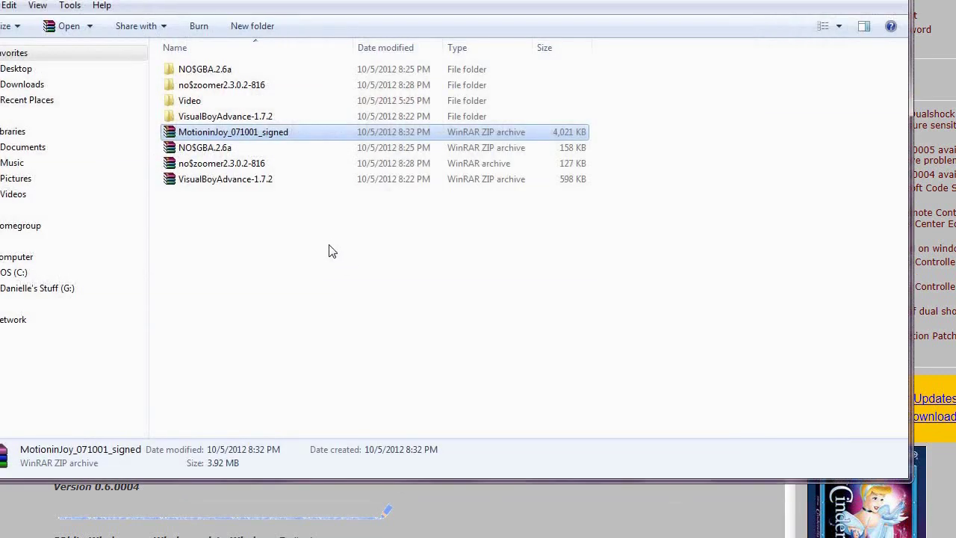
Extract the MotioninJoy_071001_signed archive to a folder of the same name and open that folder.
right_click(253, 133)
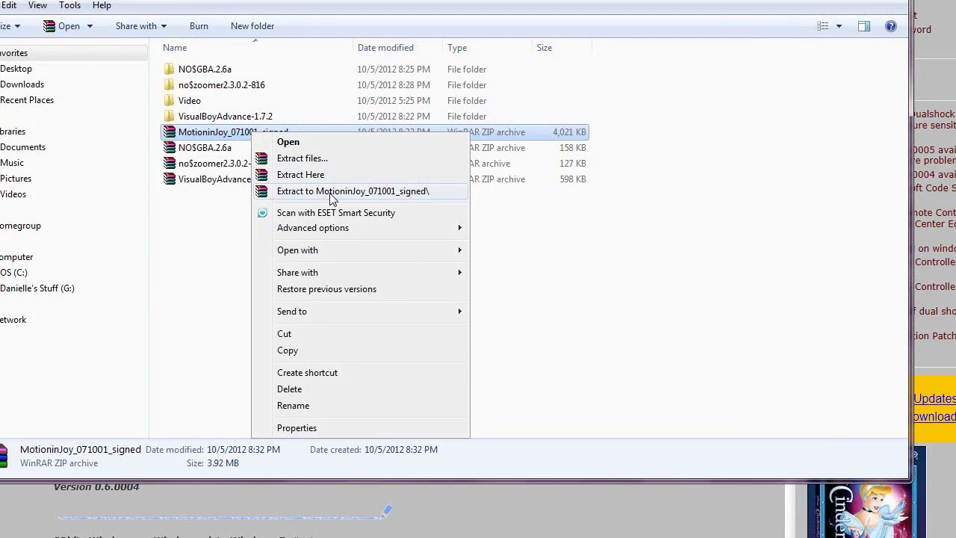
left_click(333, 195)
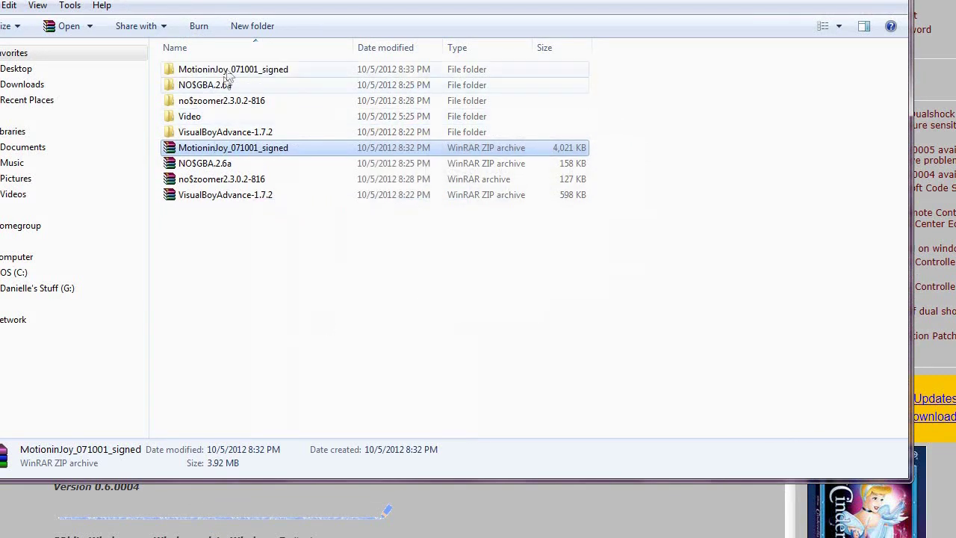
double_click(228, 72)
left_click(229, 74)
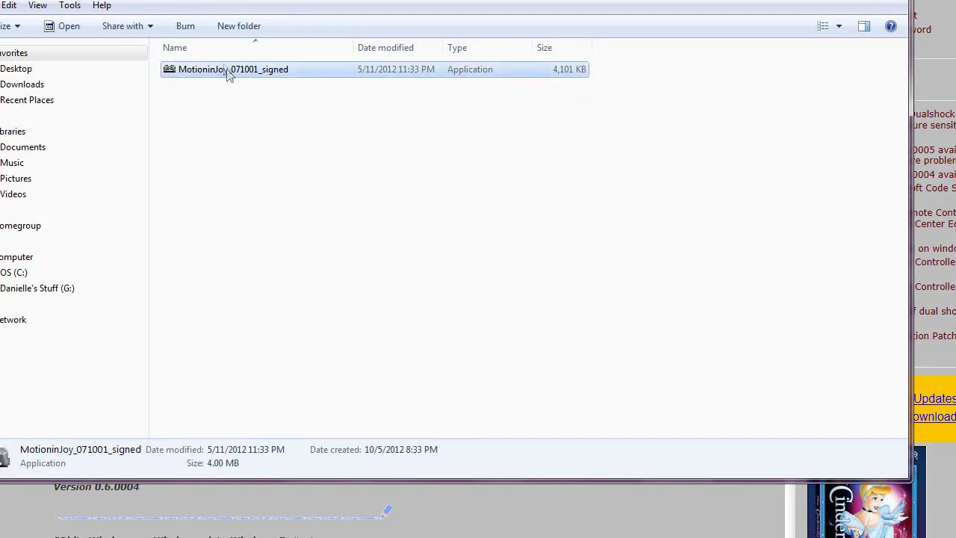
Run the MotioninJoy installer through its setup pages with the default folders and a desktop icon, and exit setup before installing.
double_click(227, 71)
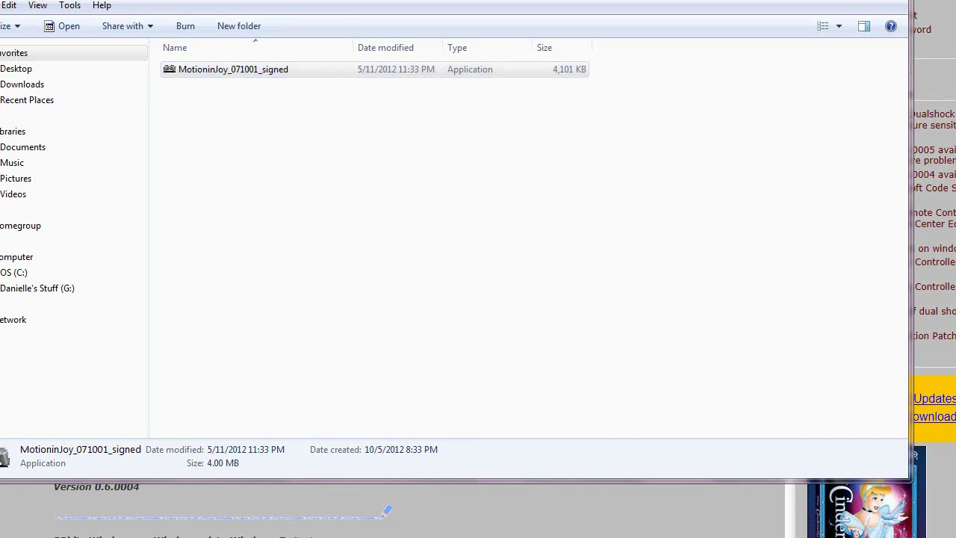
left_click(627, 346)
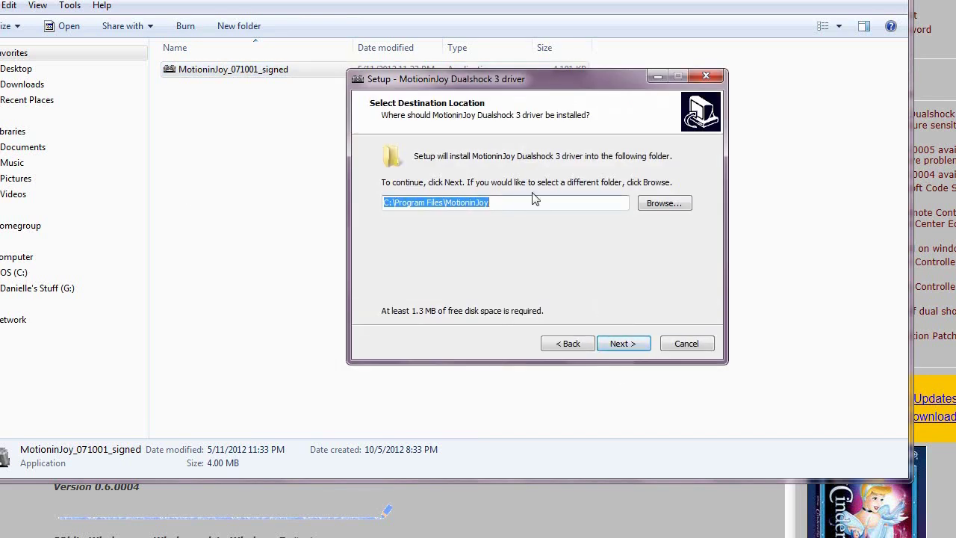
left_click(623, 341)
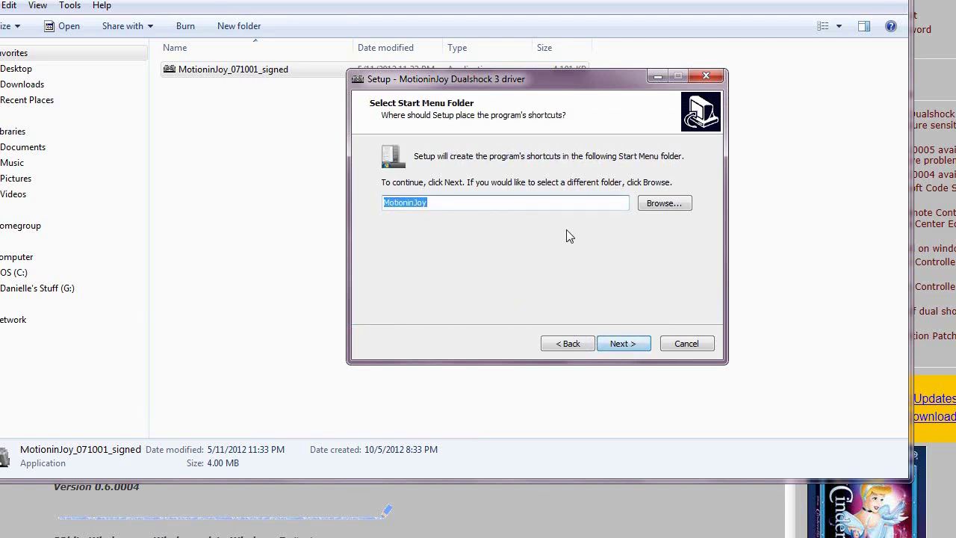
left_click(619, 346)
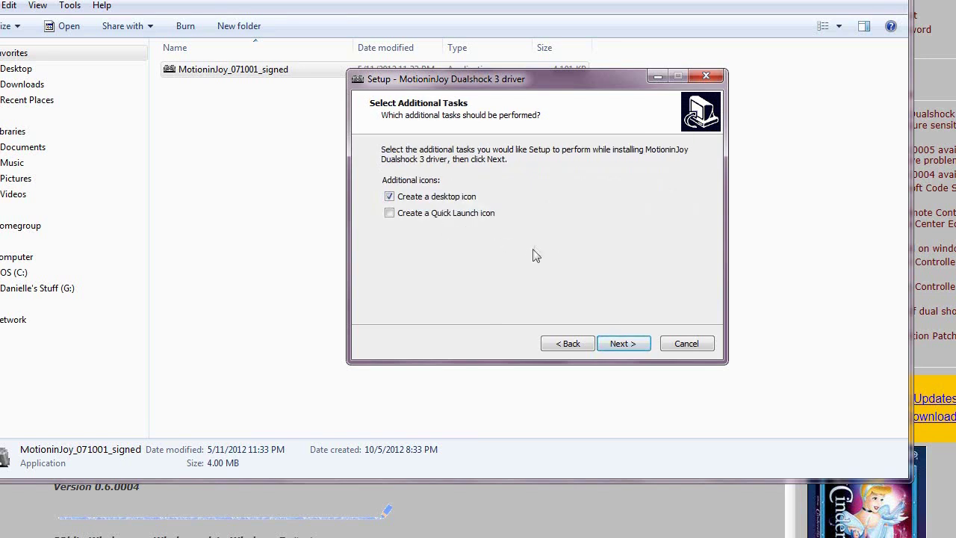
left_click(632, 343)
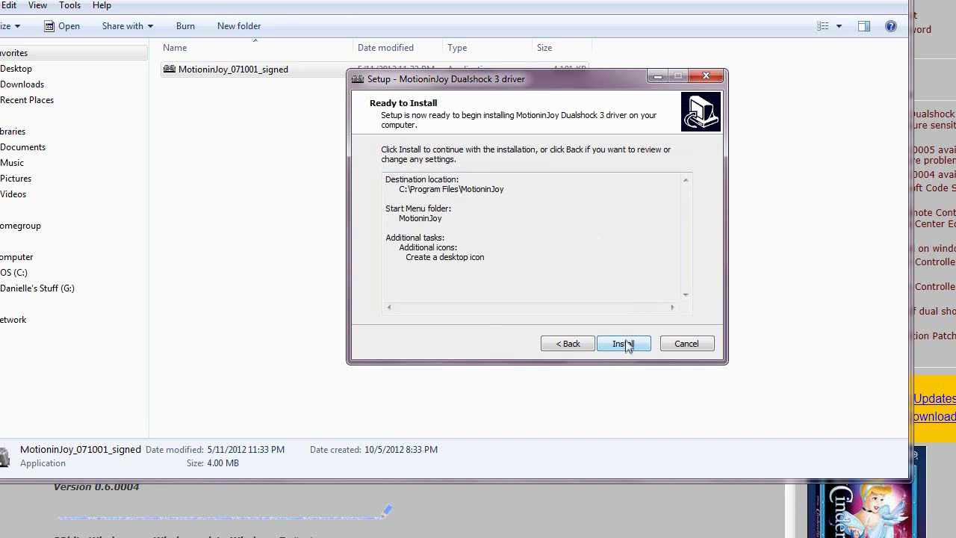
left_click(695, 348)
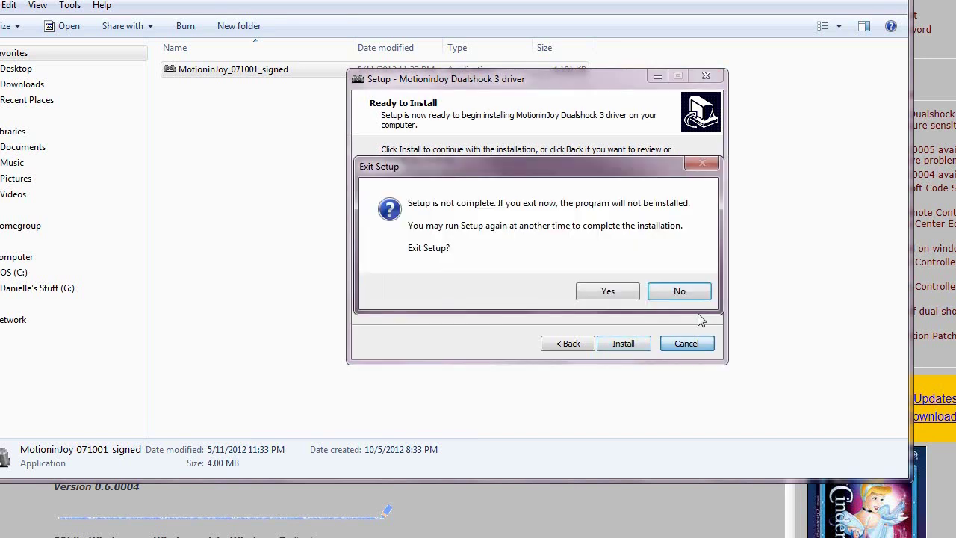
left_click(598, 295)
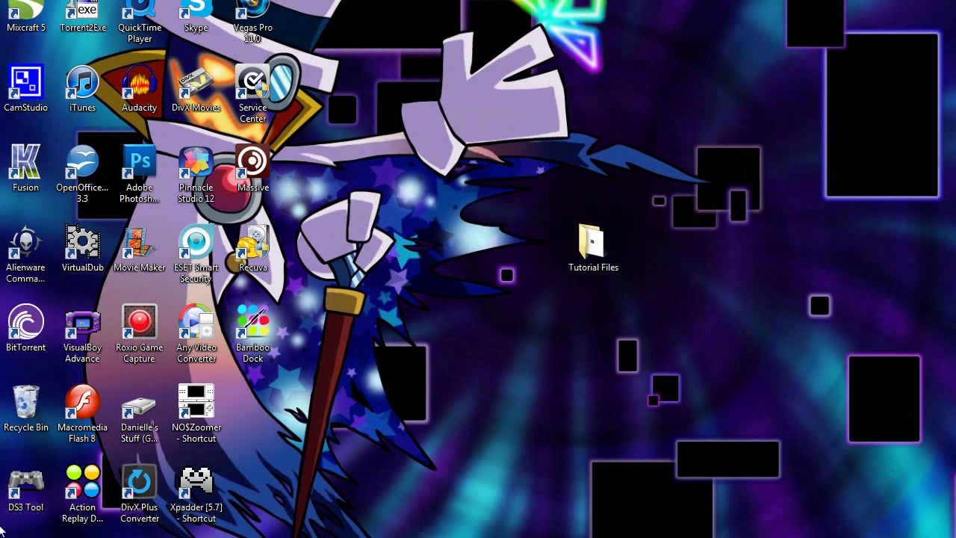
Open DS3 Tool from the desktop to view its controller configuration window, and close it.
left_click(32, 496)
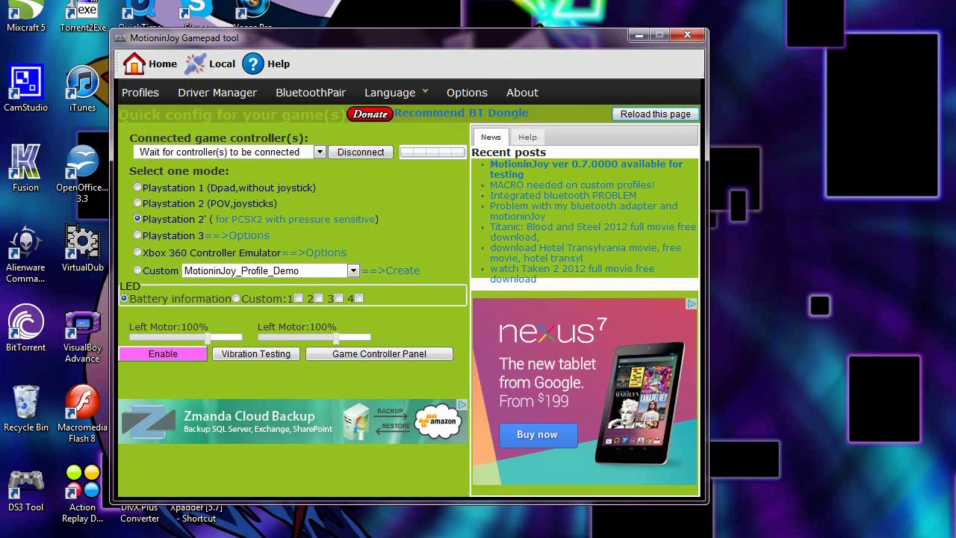
left_click(686, 34)
left_click(434, 531)
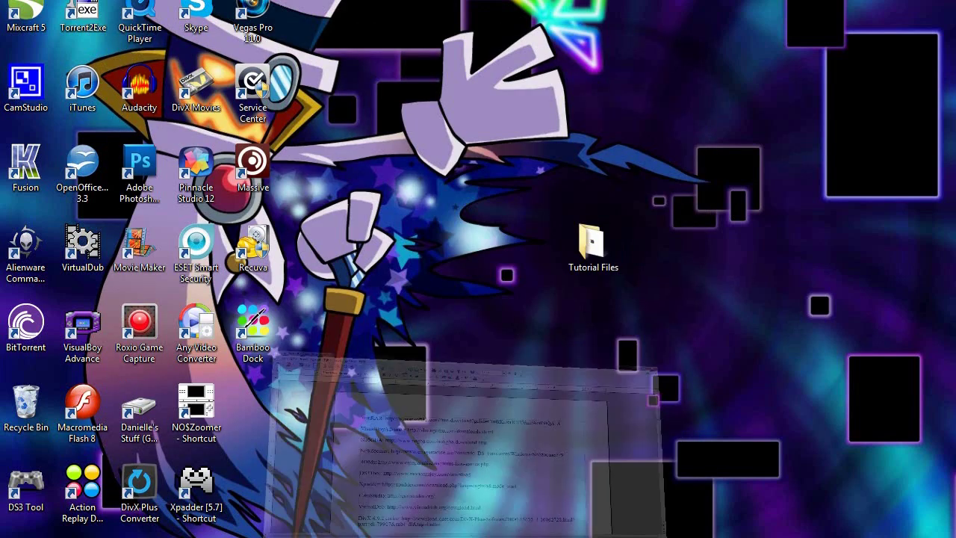
left_click_drag(724, 349, 325, 351)
right_click(325, 351)
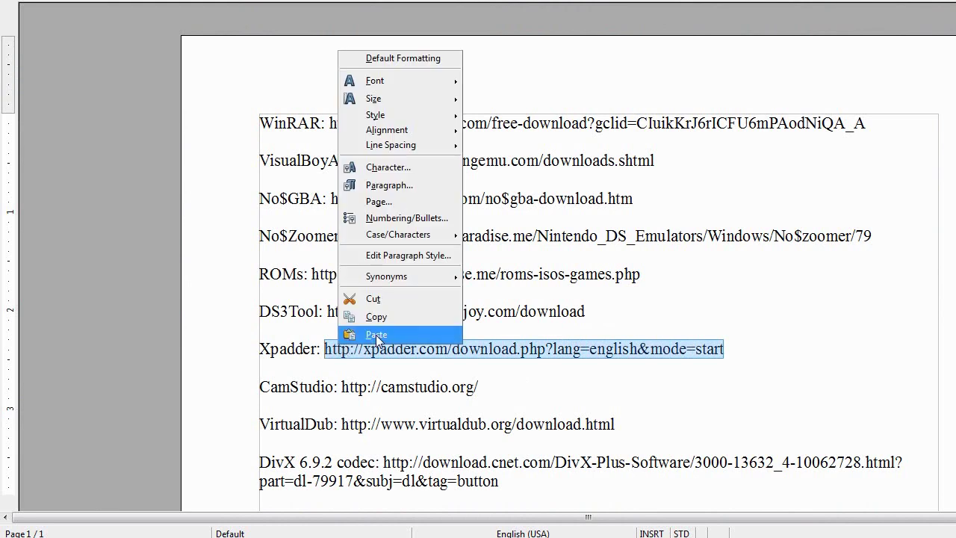
left_click(392, 318)
Open the copied Xpadder address in the browser and continue past the language page and the developer's introduction with English and United States.
key("super+d")
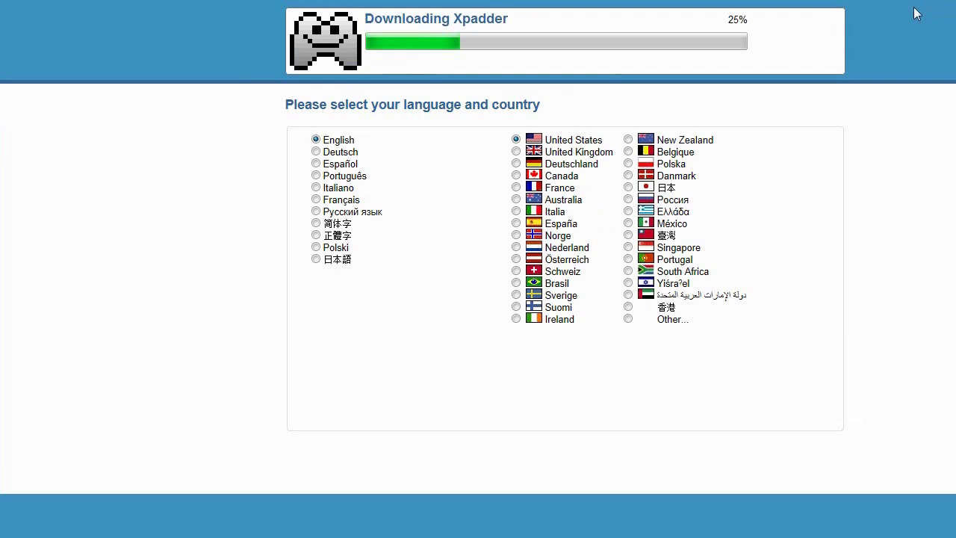
left_click(569, 409)
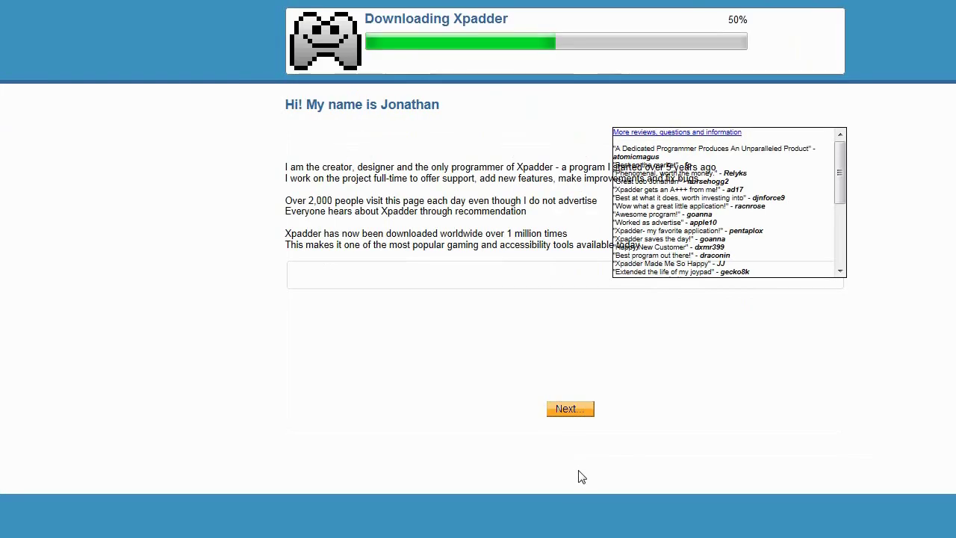
left_click(572, 412)
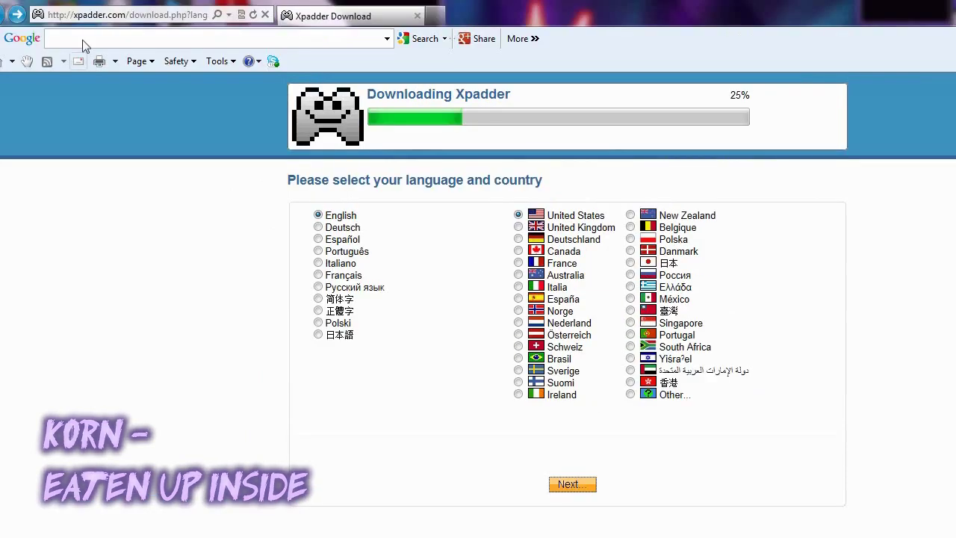
Search Google for "xpadder download free".
left_click(82, 41)
type("xpadd")
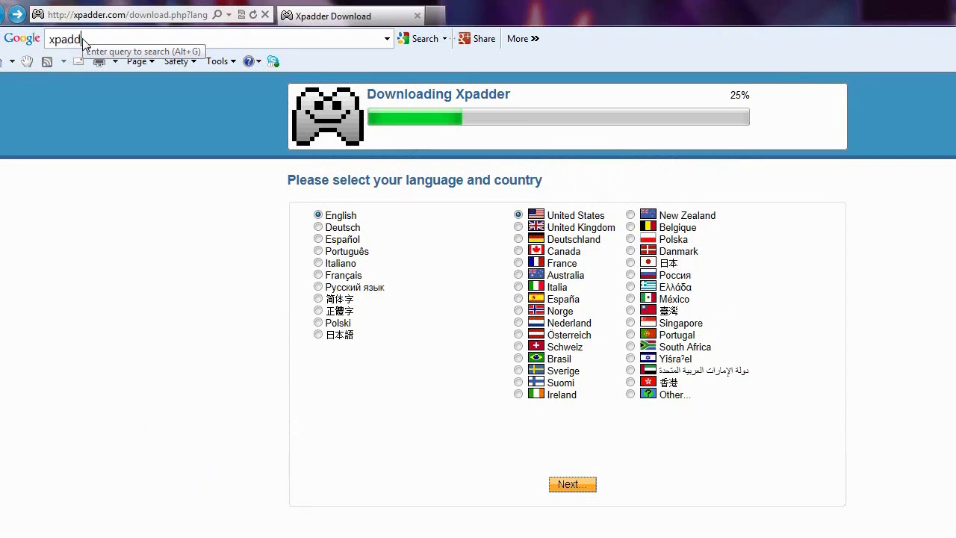
type("er download")
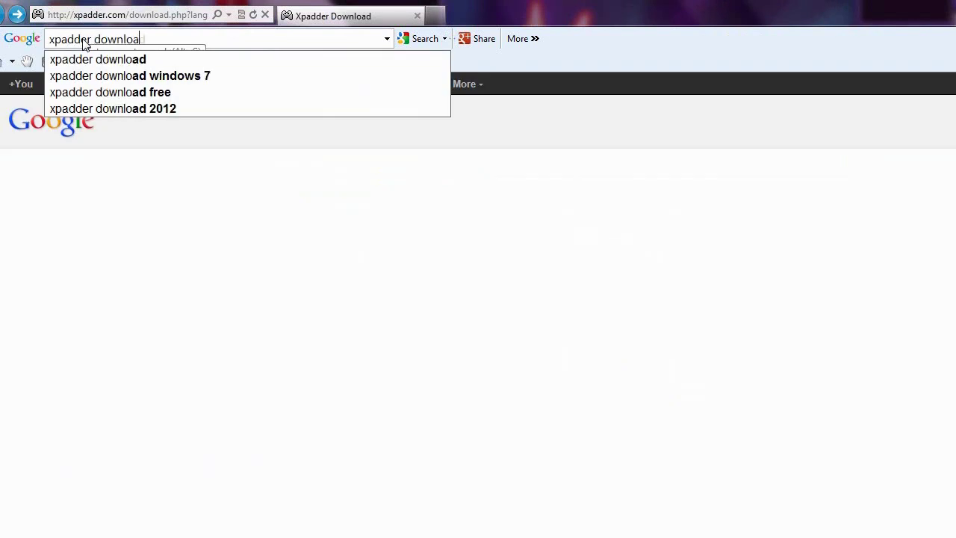
left_click(179, 92)
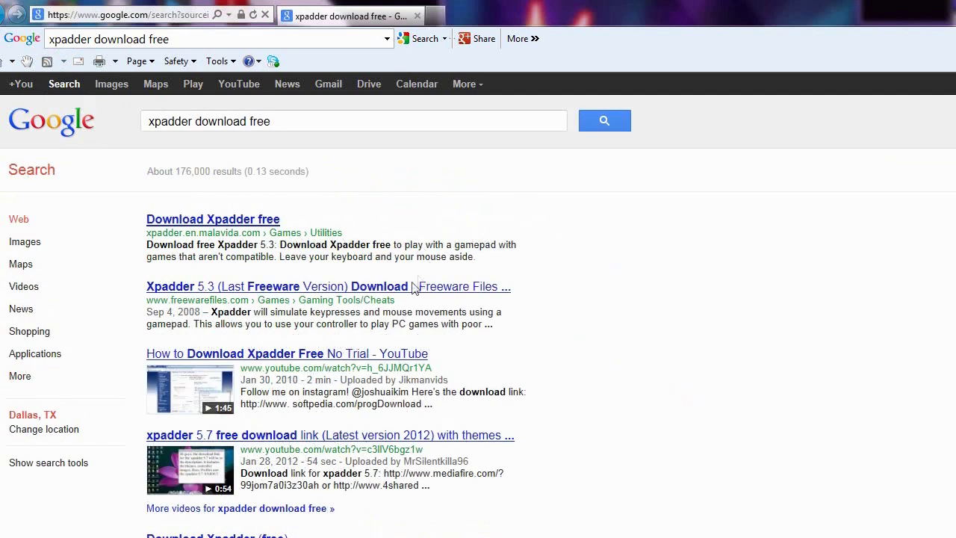
left_click(413, 289)
right_click(412, 290)
left_click(480, 312)
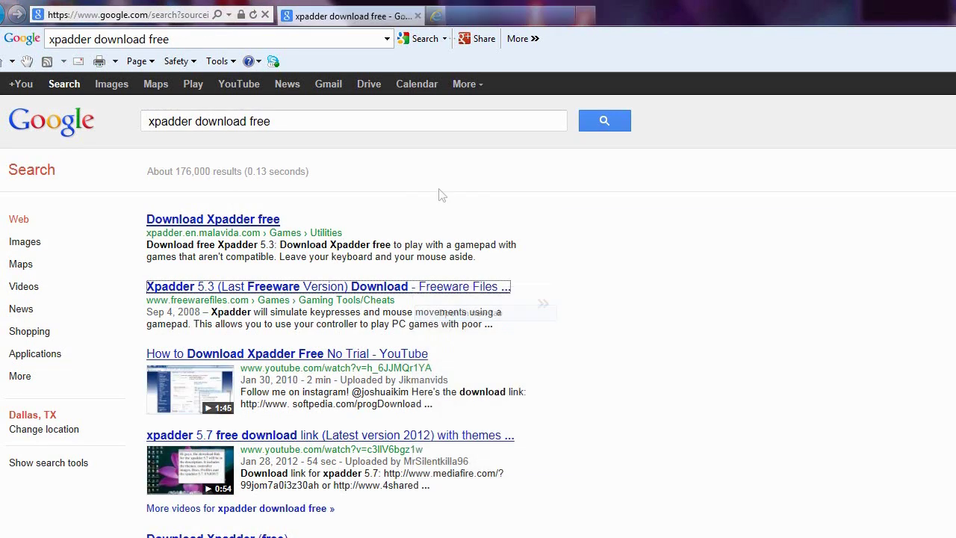
left_click(493, 21)
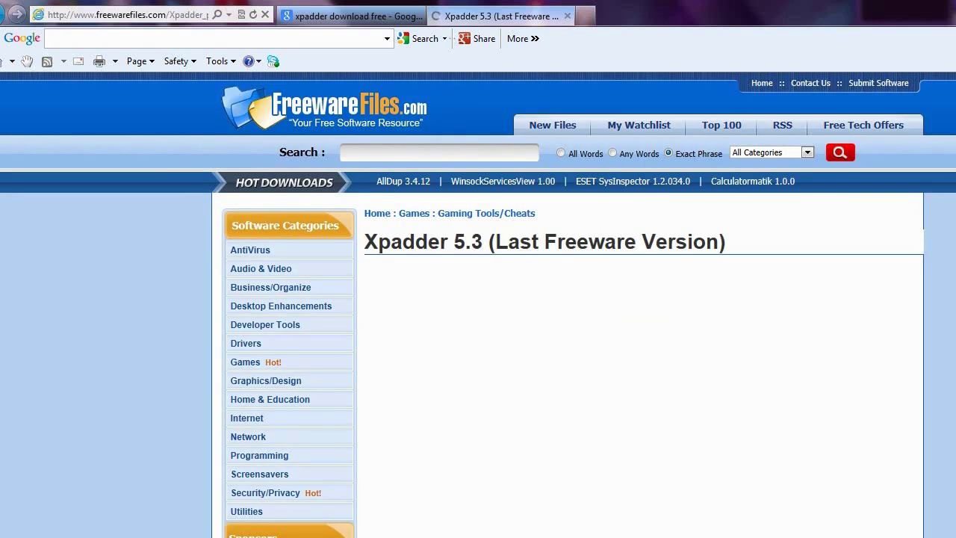
Go to the Xpadder 5.3 download page and choose the FreewareFiles Mirror (US).
scroll(477, 305, "down", 1)
scroll(478, 305, "down", 2)
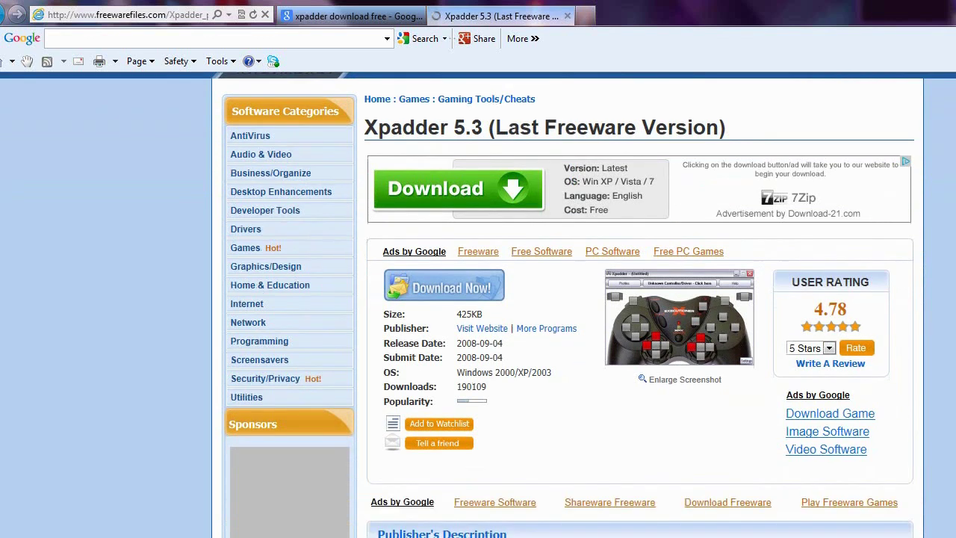
scroll(461, 261, "down", 2)
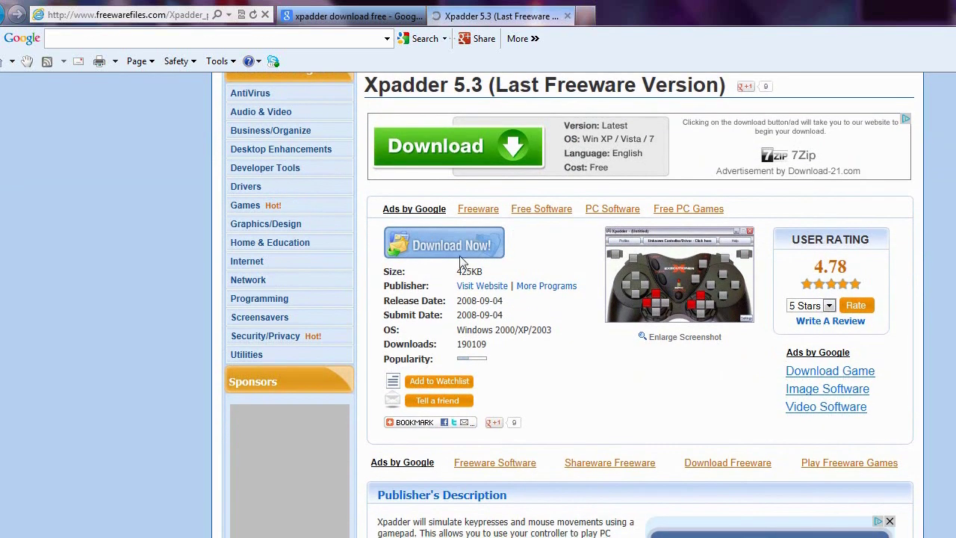
left_click(459, 249)
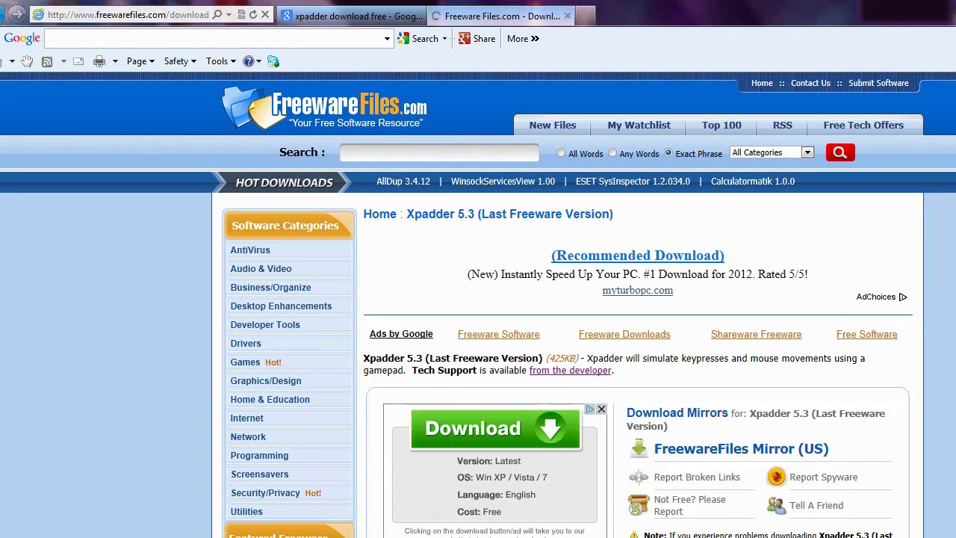
scroll(478, 303, "down", 4)
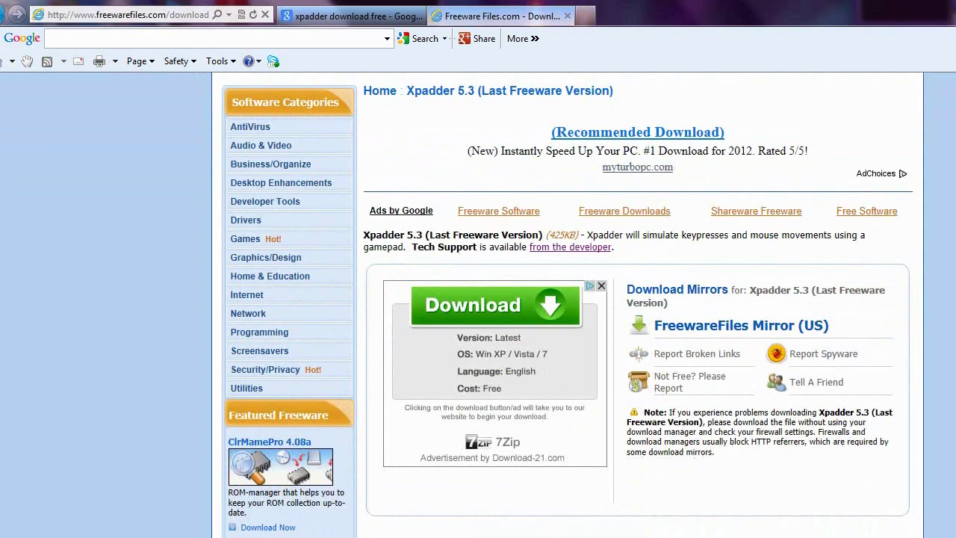
scroll(605, 202, "up", 4)
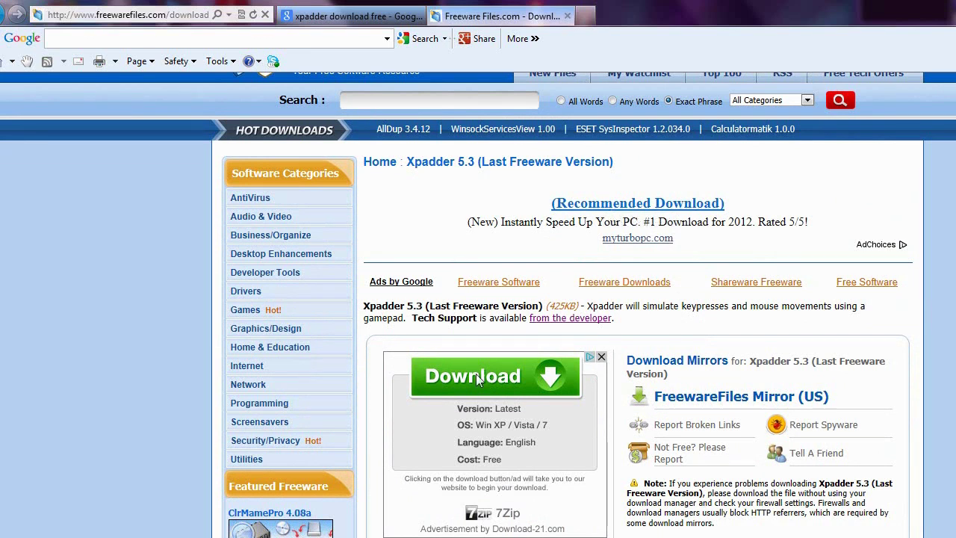
left_click(723, 403)
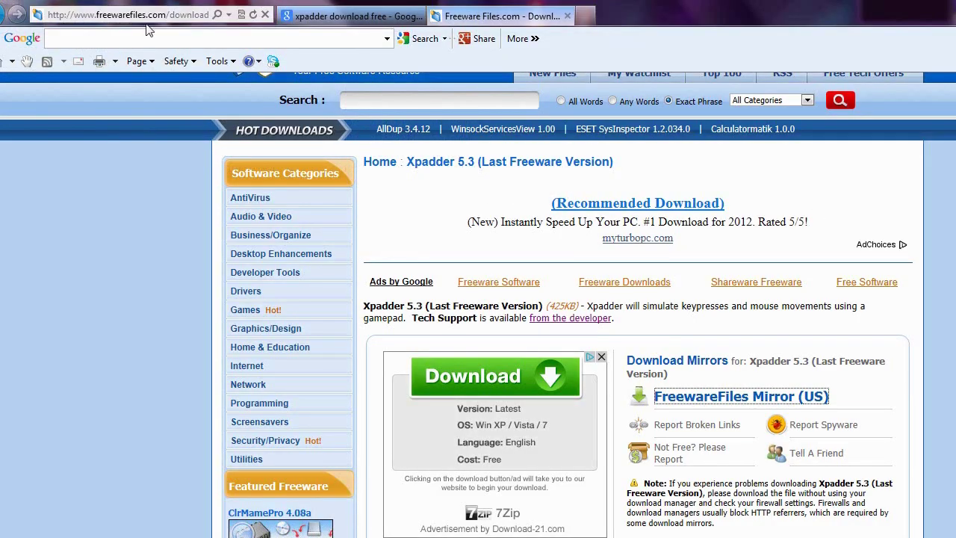
Copy the FreewareFiles download page's address and replace the Xpadder link in the link list document with it.
left_click(148, 22)
right_click(149, 23)
left_click(187, 67)
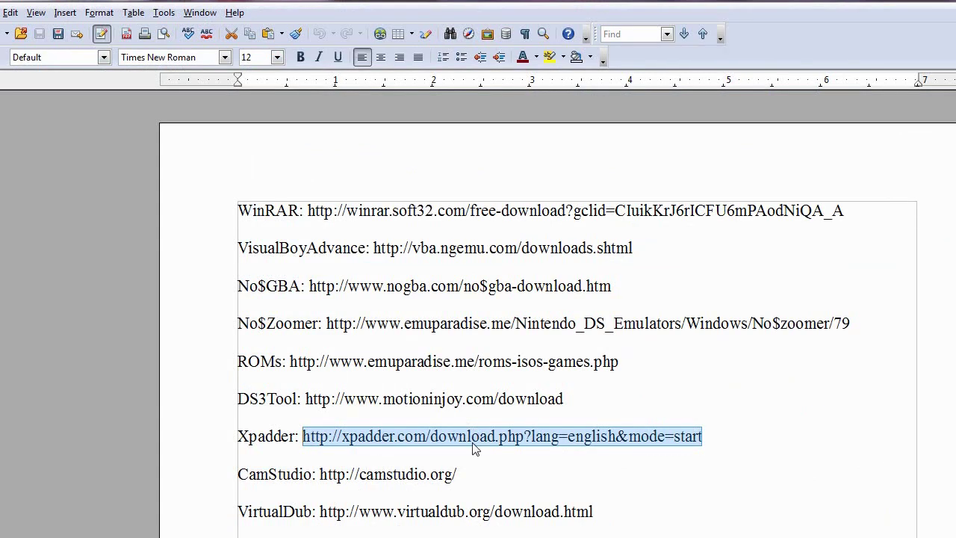
key("ctrl+v")
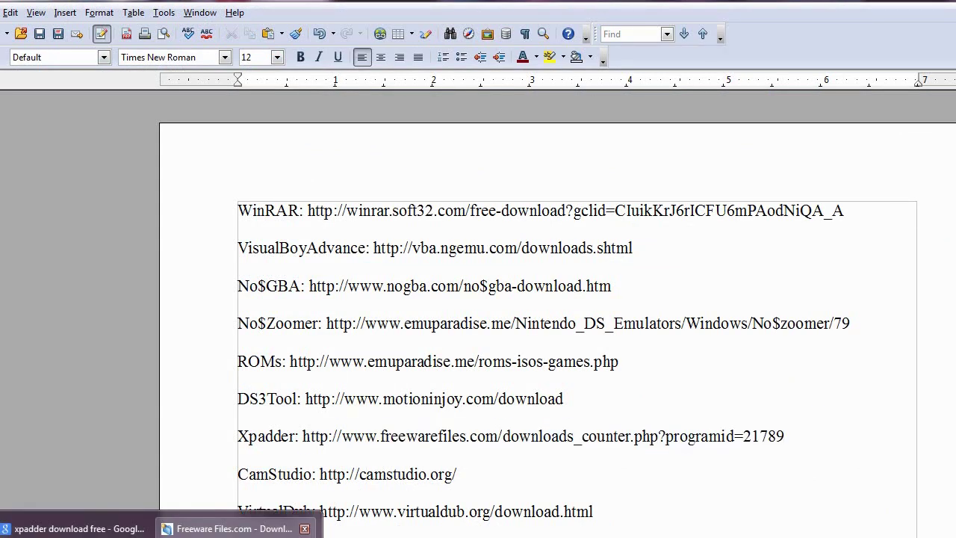
Extract the downloaded Xpadder5-3 archive in the Tutorial Files folder and open the extracted Xpadder5-3 folder.
left_click(231, 528)
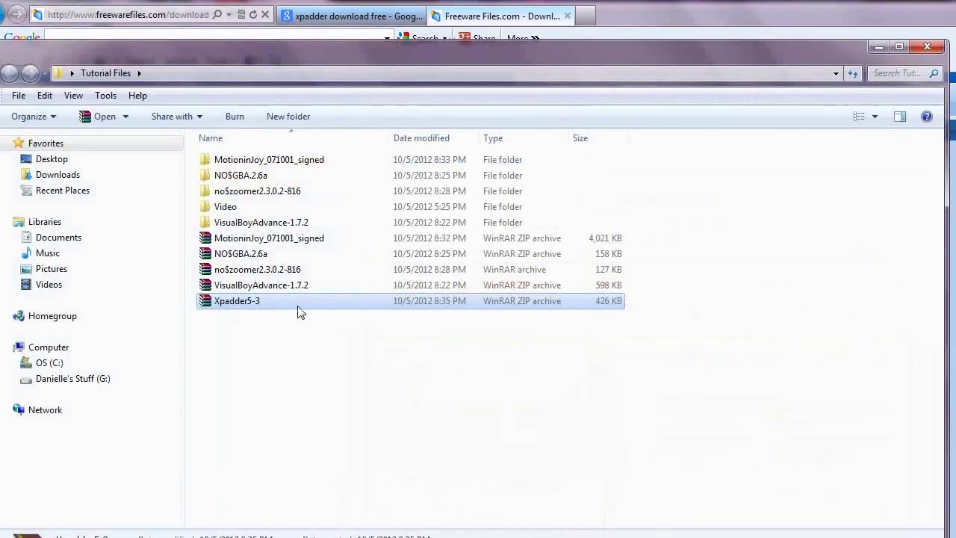
right_click(297, 304)
left_click(349, 365)
double_click(251, 238)
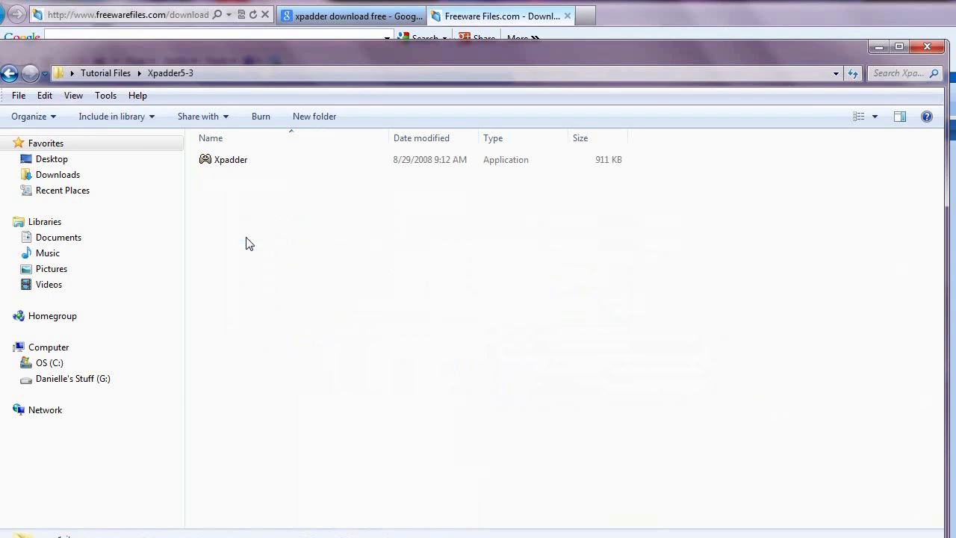
Try to run the extracted Xpadder application, exit it and close the folder window.
double_click(254, 163)
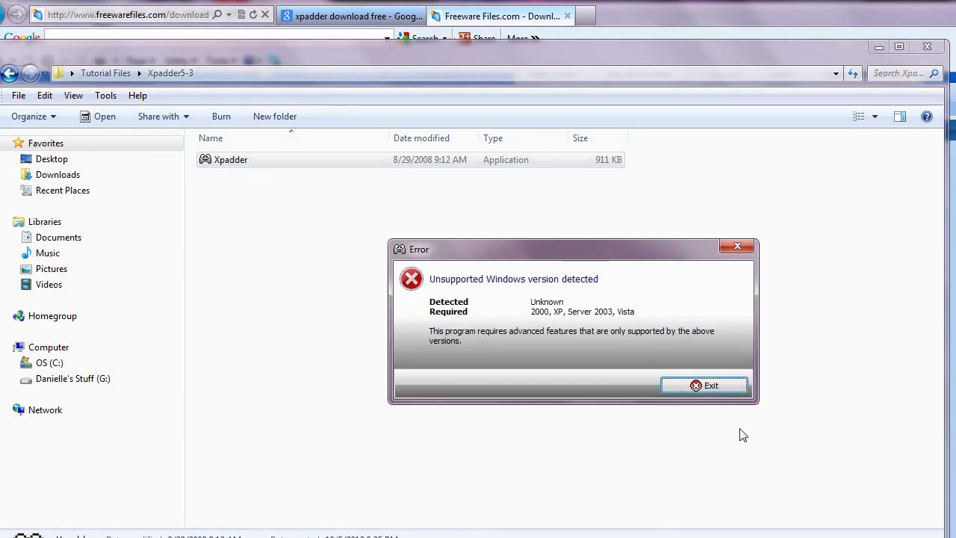
left_click(710, 388)
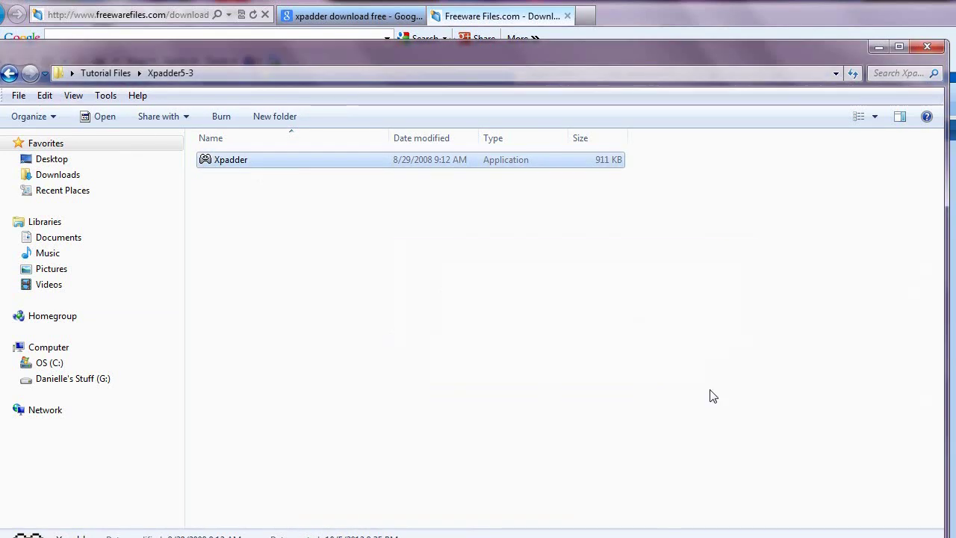
left_click(928, 47)
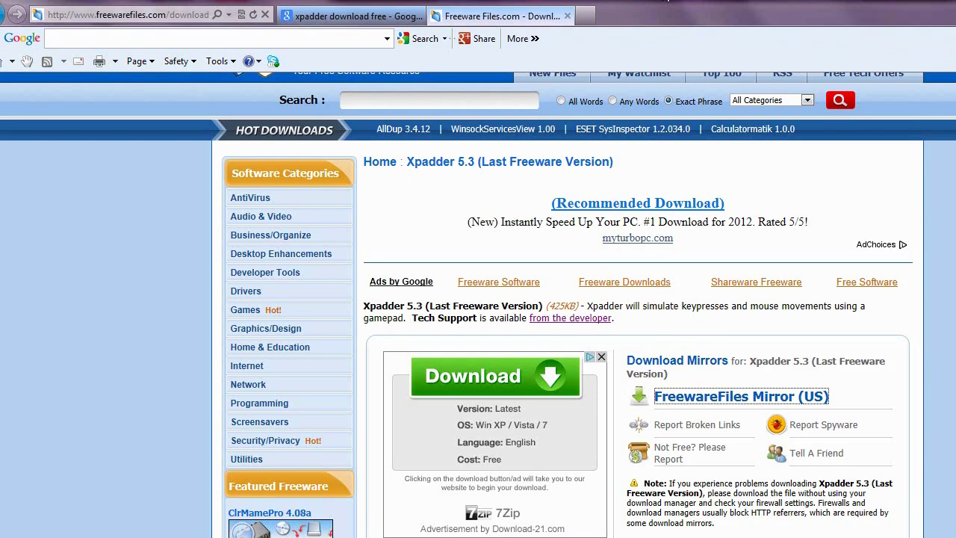
Bring the already installed Xpadder's window into view on the desktop to examine it, and close it.
key("alt+Tab")
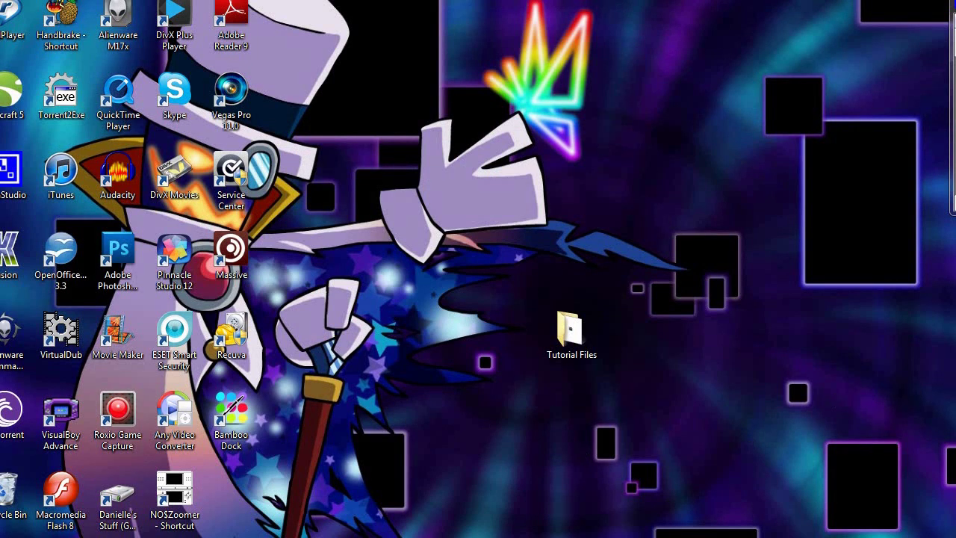
left_click_drag(892, 373, 432, 139)
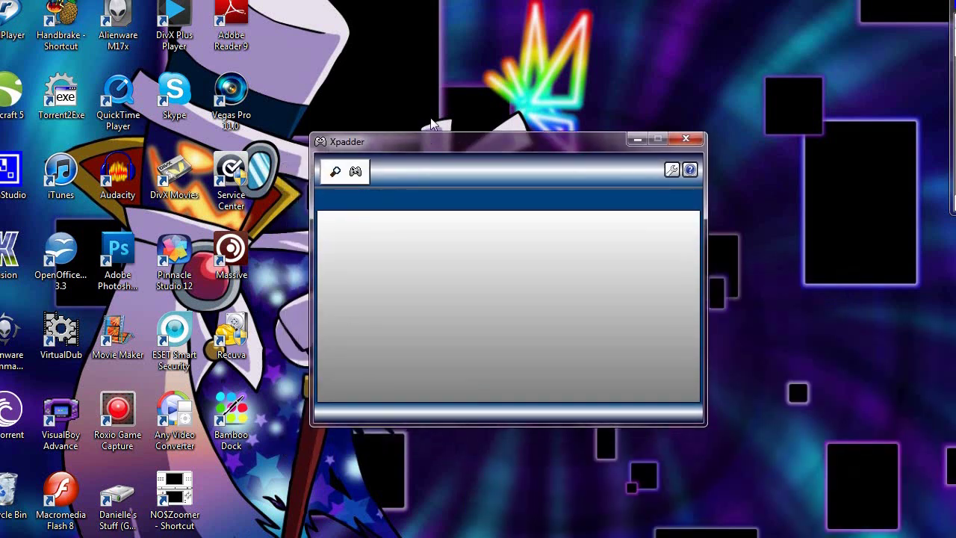
left_click(686, 140)
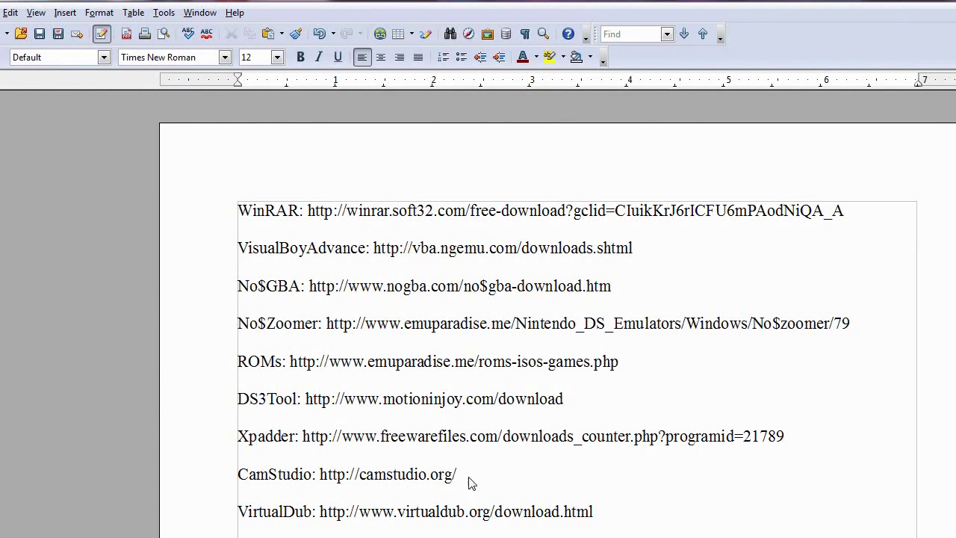
left_click_drag(471, 482, 320, 474)
right_click(337, 474)
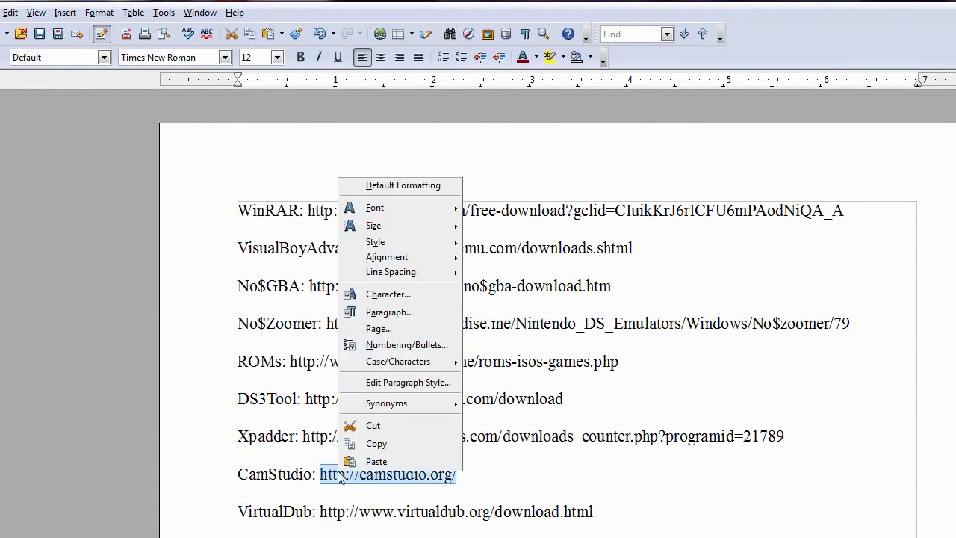
left_click(397, 445)
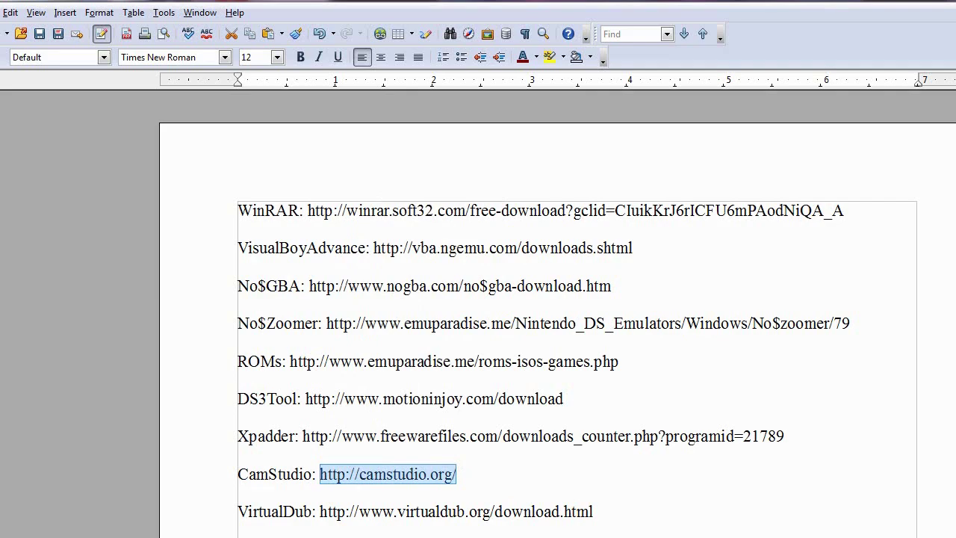
Switch to the web browser and close the deviantART, Fur Affinity, YouTube and Inkbunny tabs, keeping only Yahoo! Mail.
key("super+d")
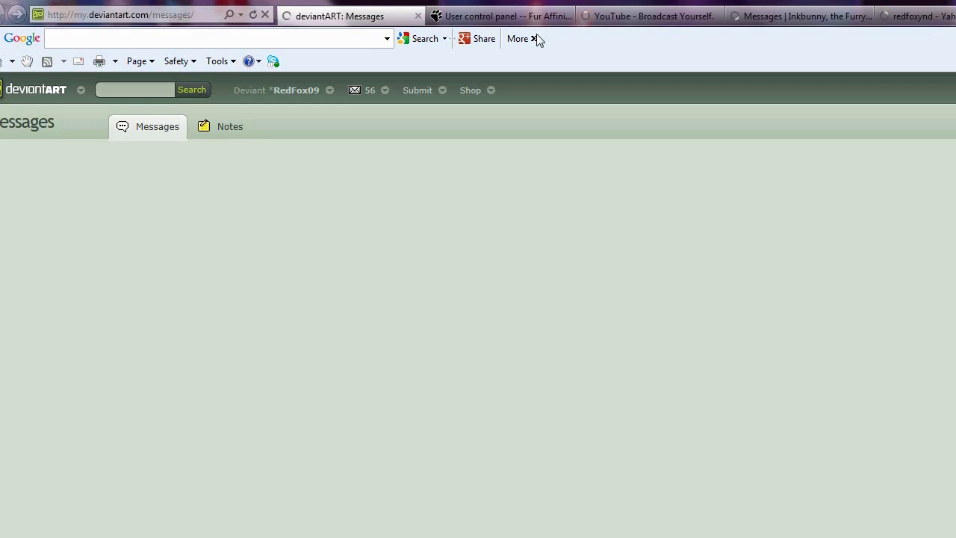
left_click(418, 17)
left_click(418, 16)
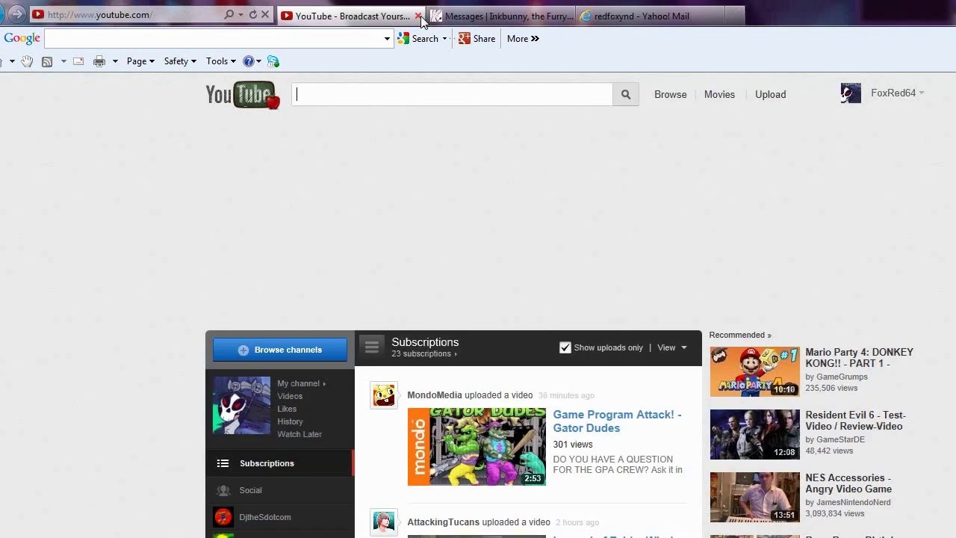
left_click(418, 16)
left_click(417, 17)
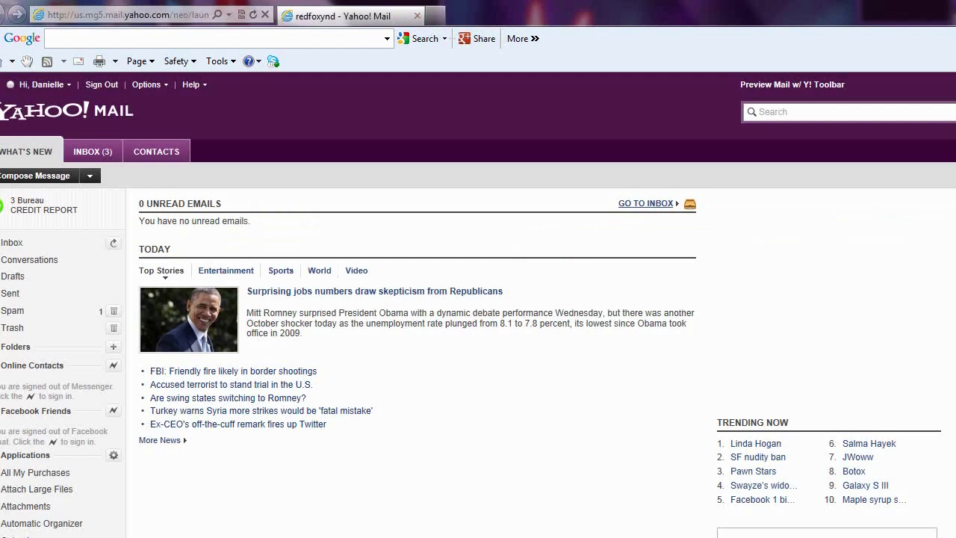
left_click(149, 15)
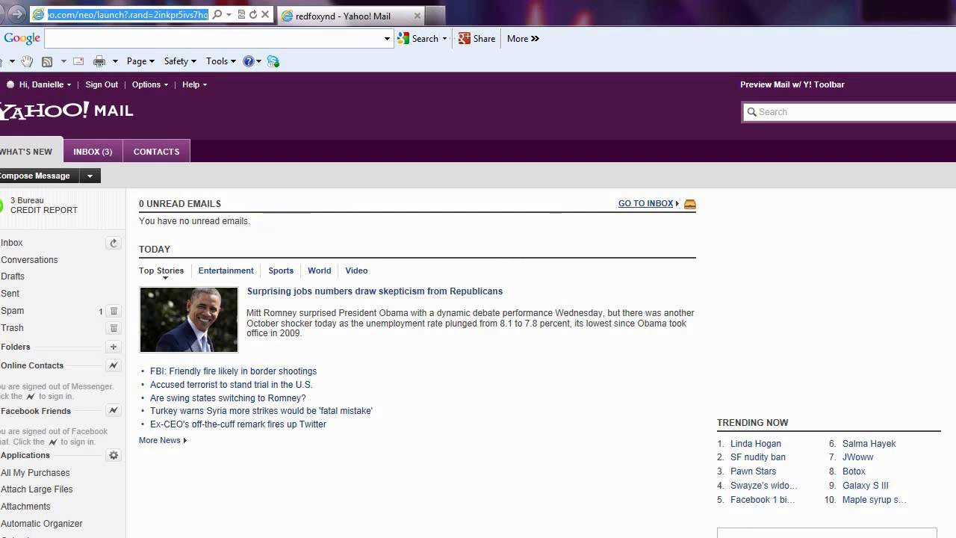
key("ctrl+v")
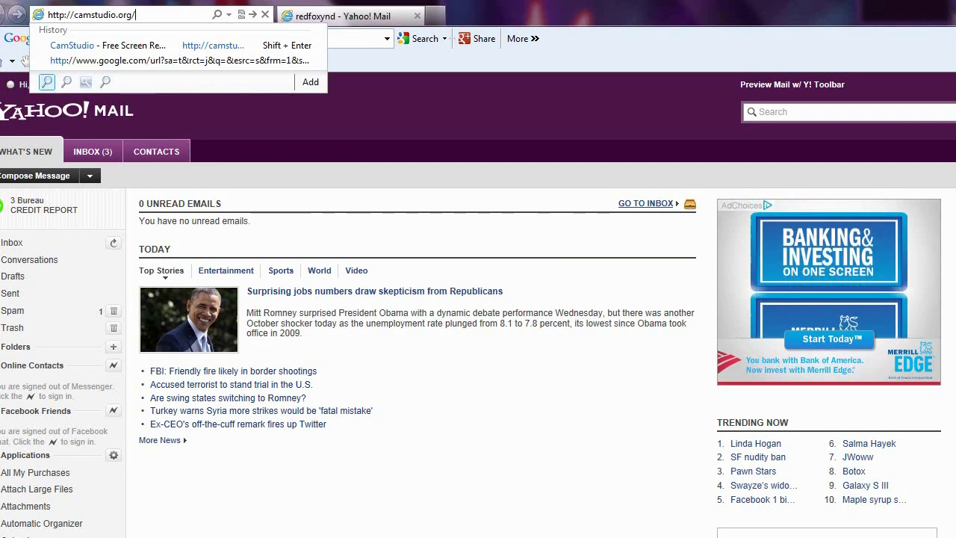
key("Return")
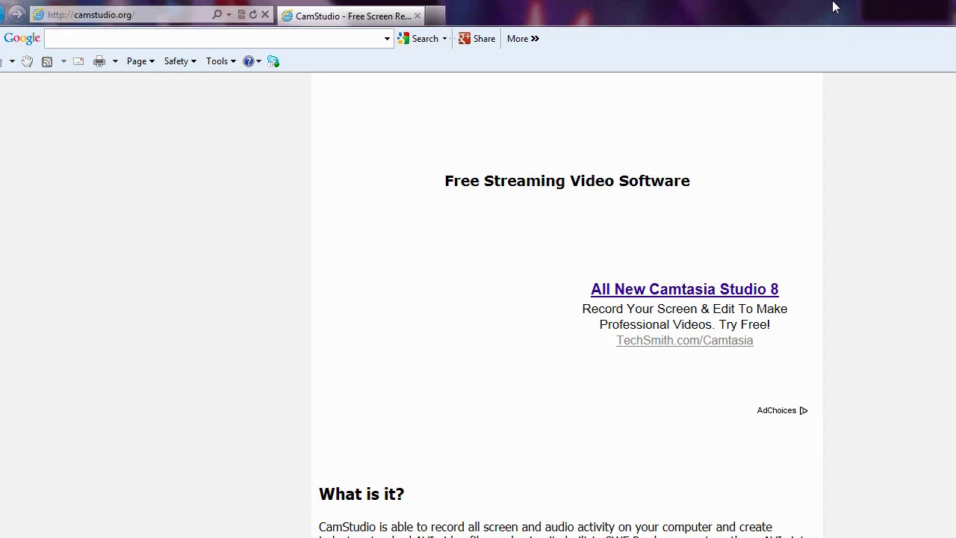
Download the latest version, CamStudio 2.6 (Build r294), from the site's download links and run its installer.
scroll(565, 305, "down", 10)
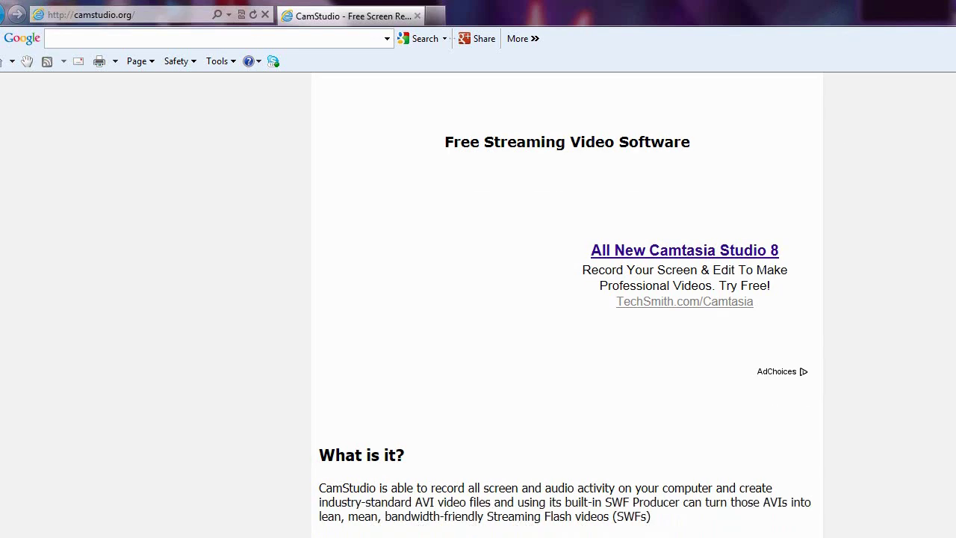
scroll(566, 305, "down", 5)
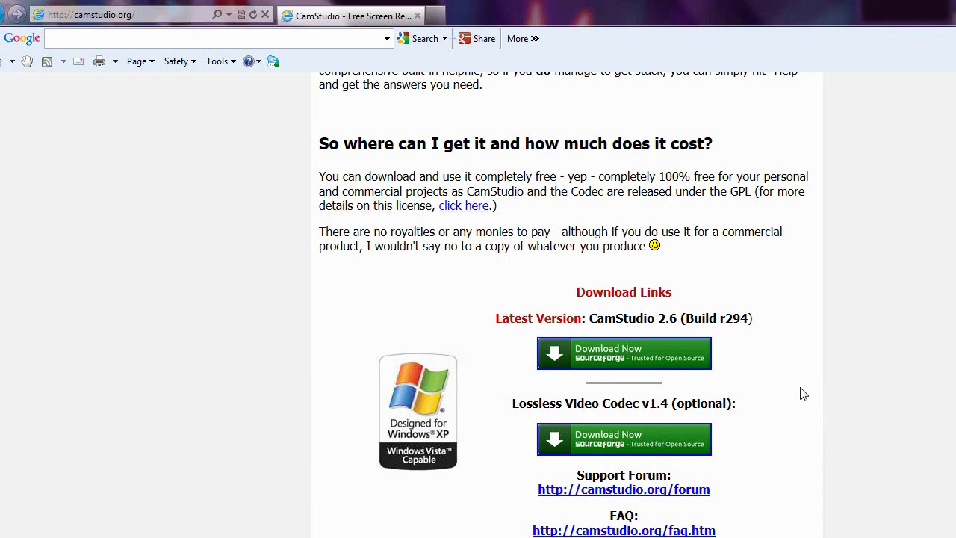
left_click(641, 351)
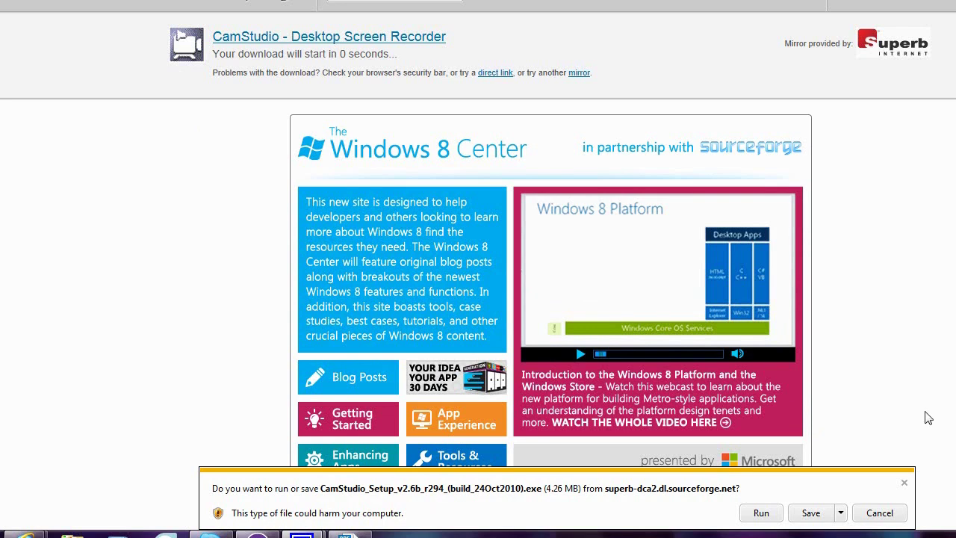
left_click(769, 513)
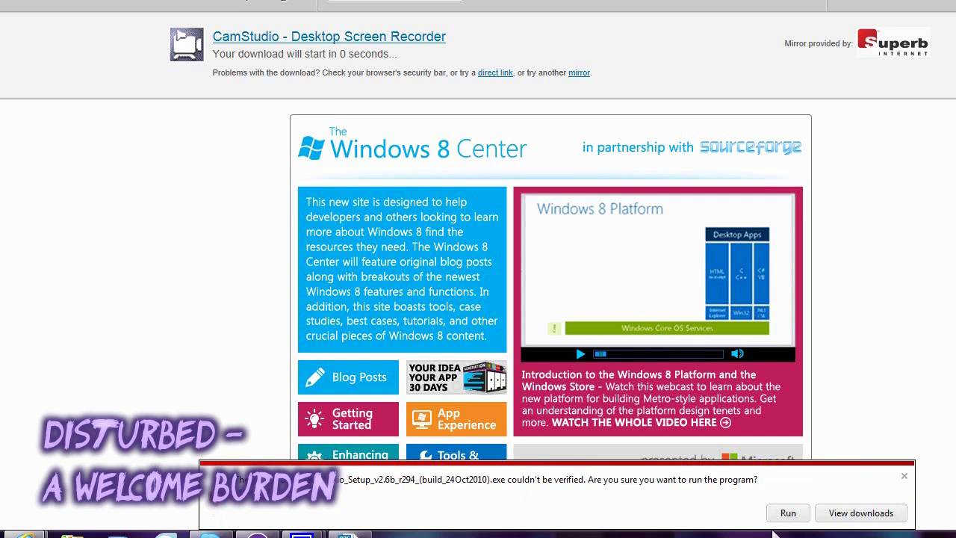
left_click(788, 512)
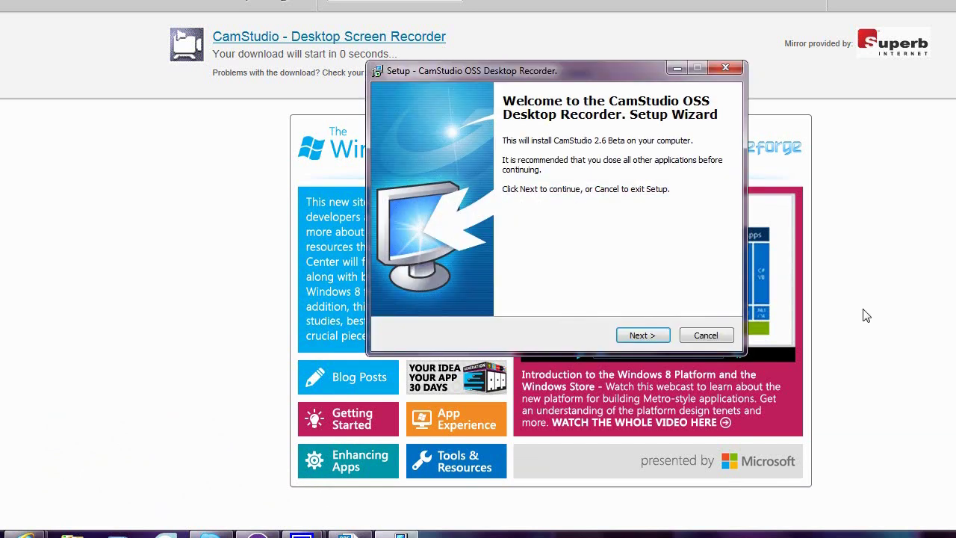
Go through the CamStudio setup to Ready to Install, accepting the license and keeping the full installation without a desktop icon, and exit without installing.
key("Return")
left_click(405, 289)
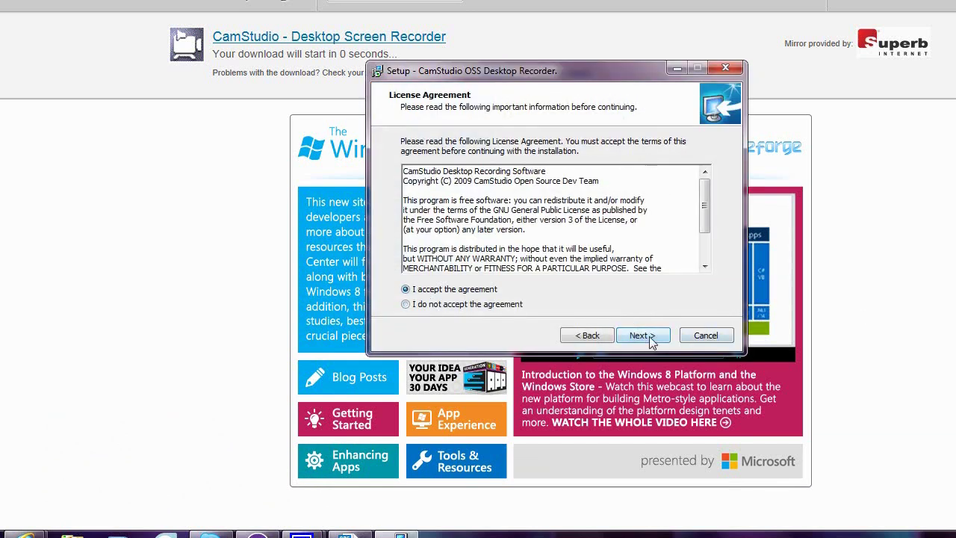
left_click(642, 335)
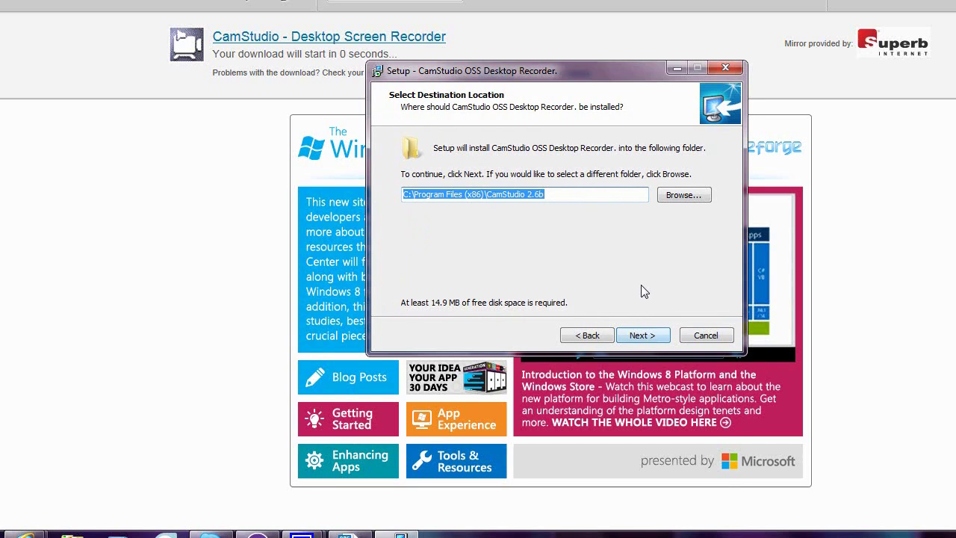
left_click(643, 336)
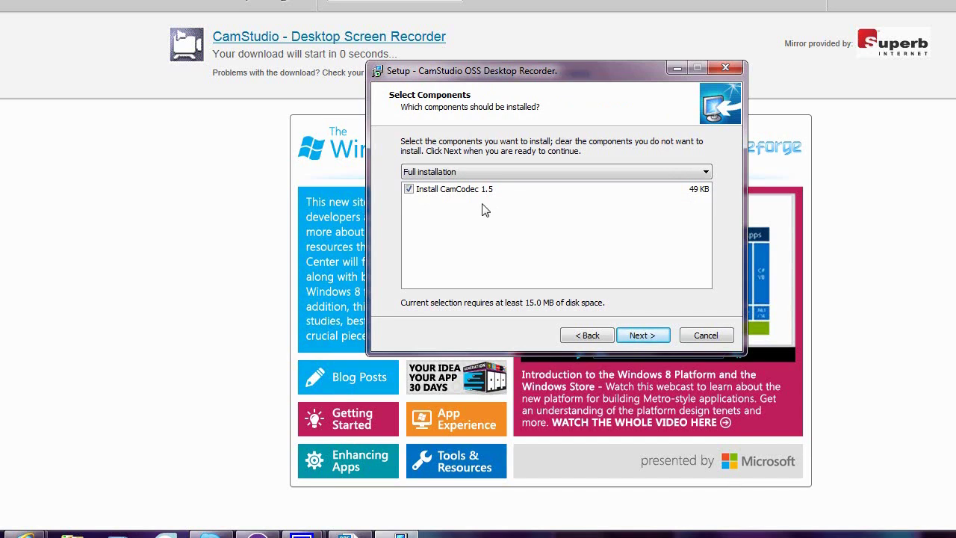
left_click(646, 335)
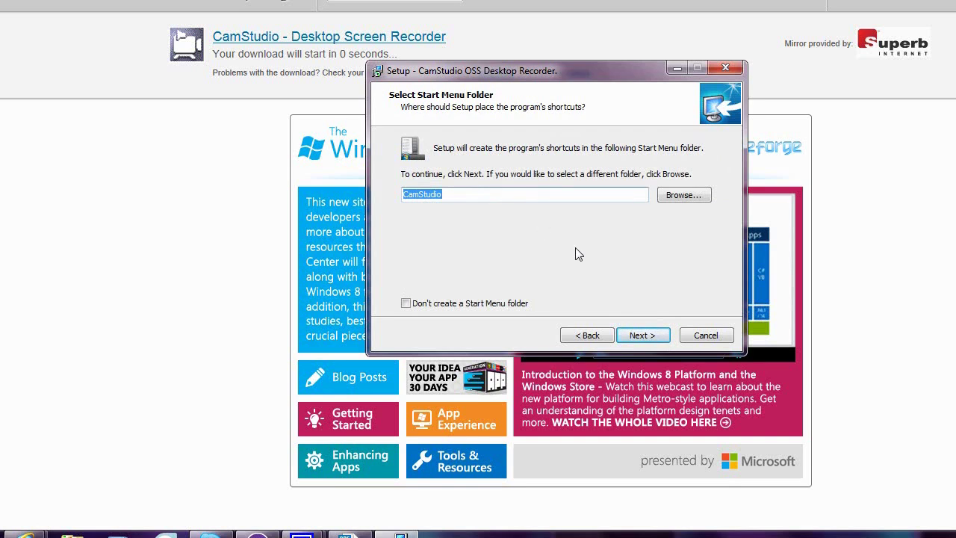
left_click(657, 338)
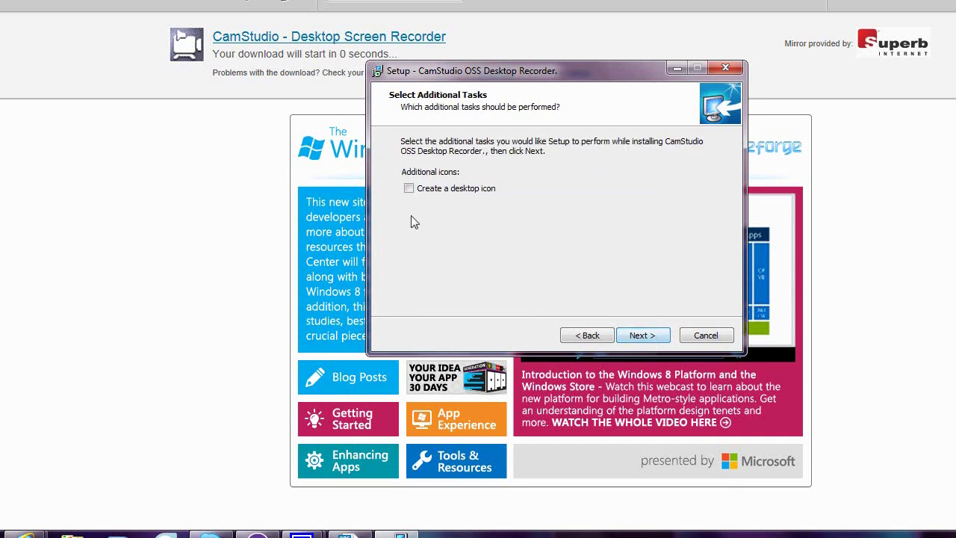
left_click(641, 335)
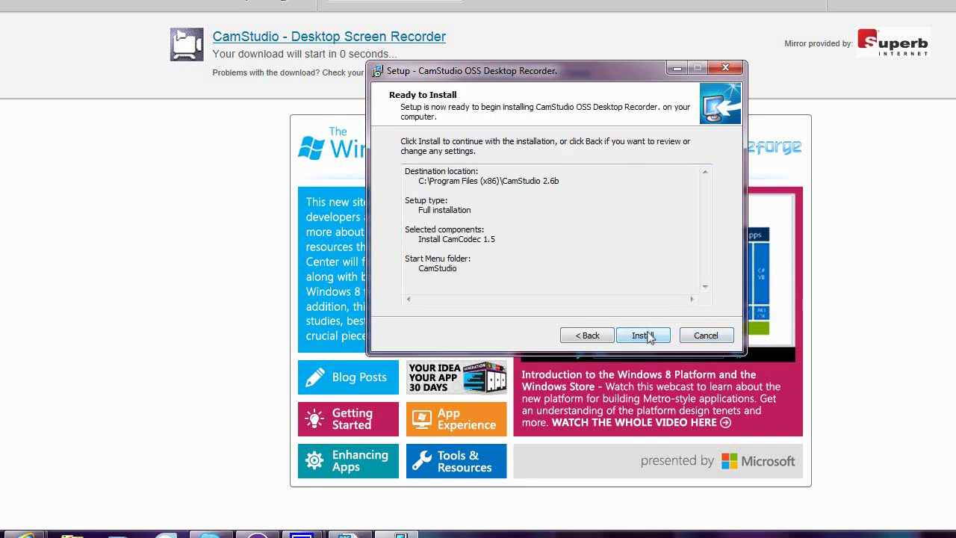
left_click(726, 70)
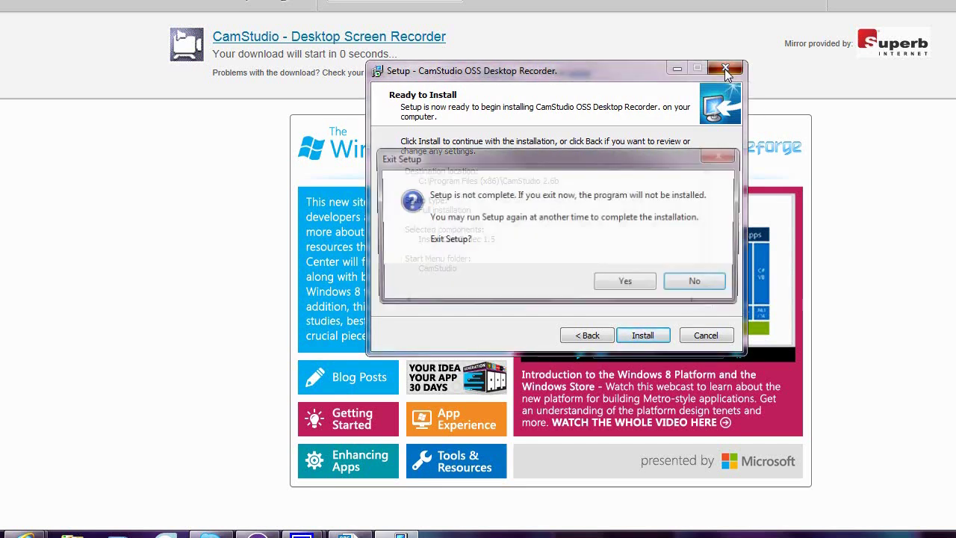
left_click(625, 284)
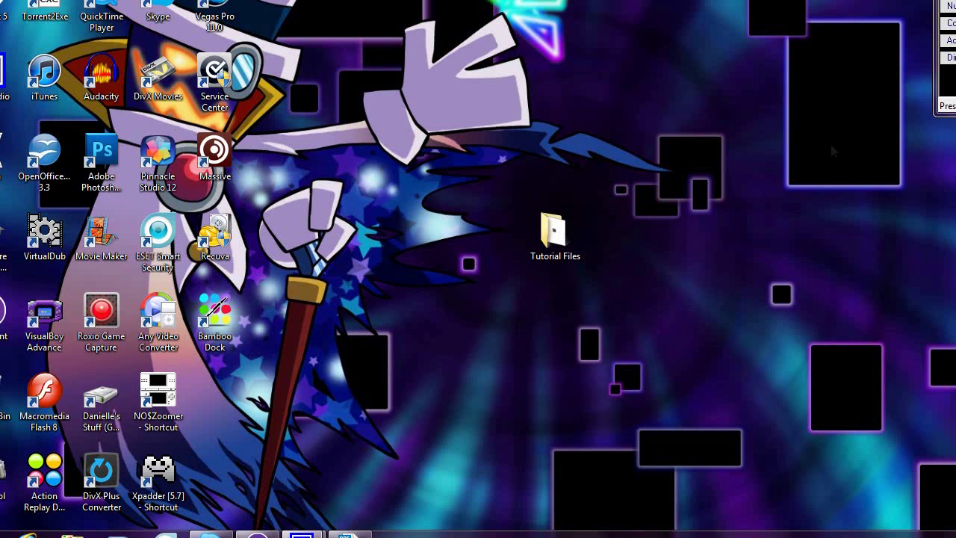
Bring the running CamStudio recorder into view on the desktop, cycle through its compact, button-only and full views, and move it away.
left_click_drag(955, 4, 487, 81)
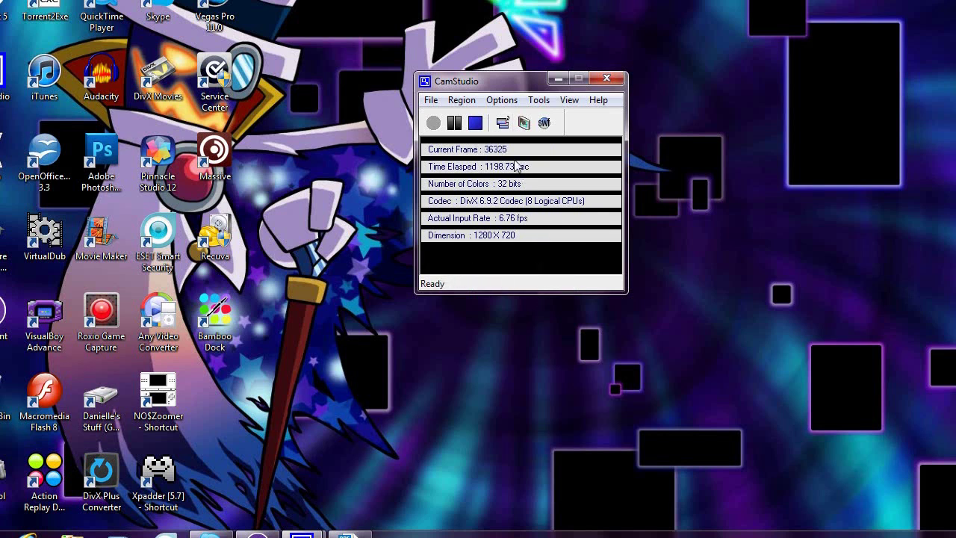
left_click(502, 123)
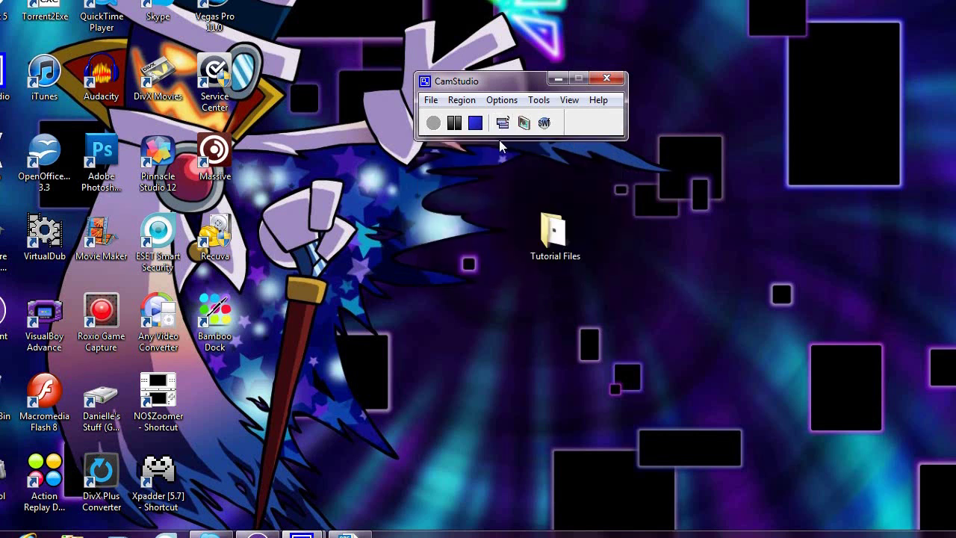
left_click(503, 123)
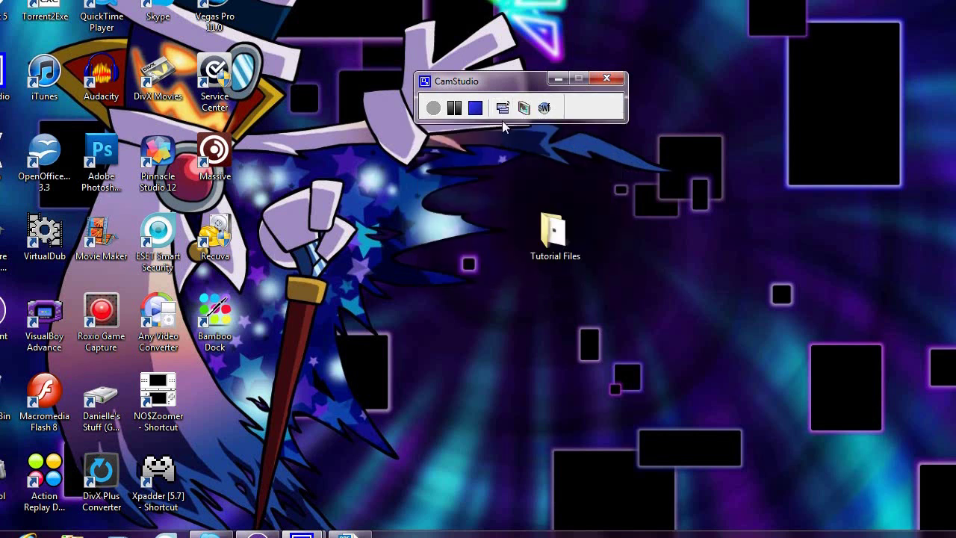
left_click(503, 109)
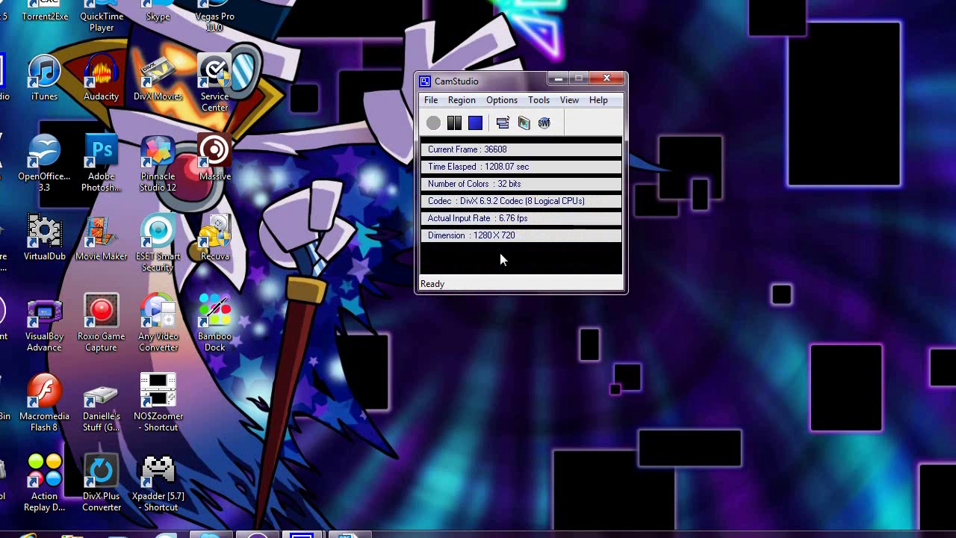
left_click_drag(425, 81, 627, 40)
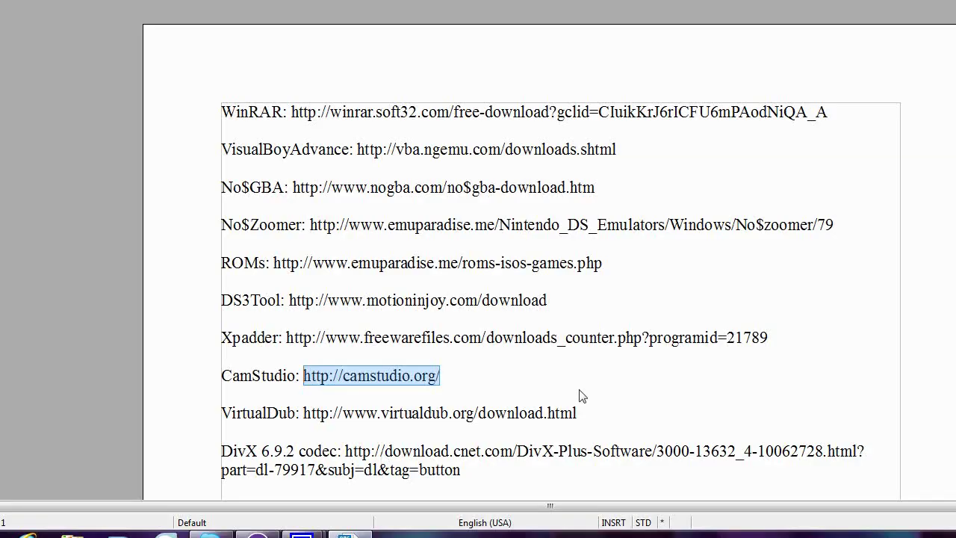
left_click_drag(586, 421, 324, 423)
right_click(324, 422)
left_click(363, 391)
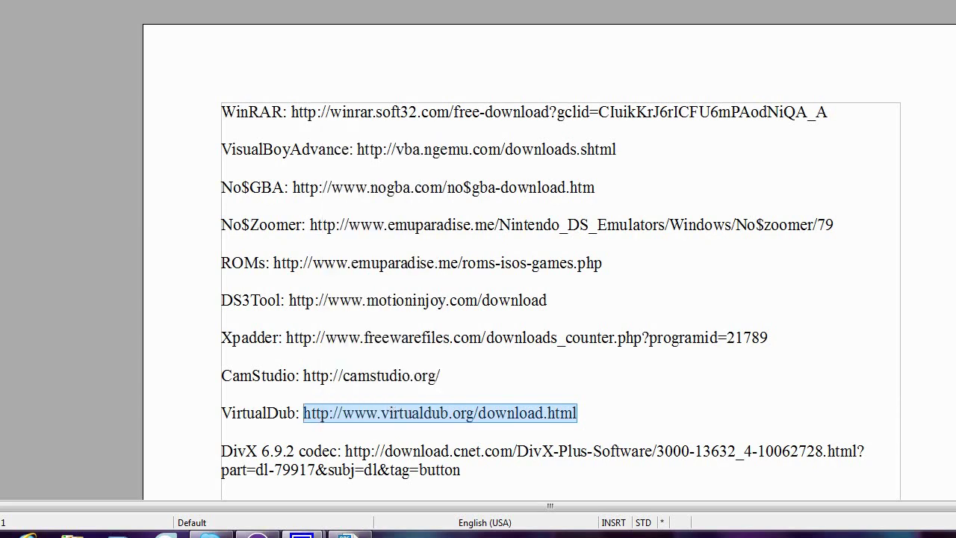
Switch to the web browser and close the surplus tabs, keeping only the Yahoo! Mail tab.
key("super+d")
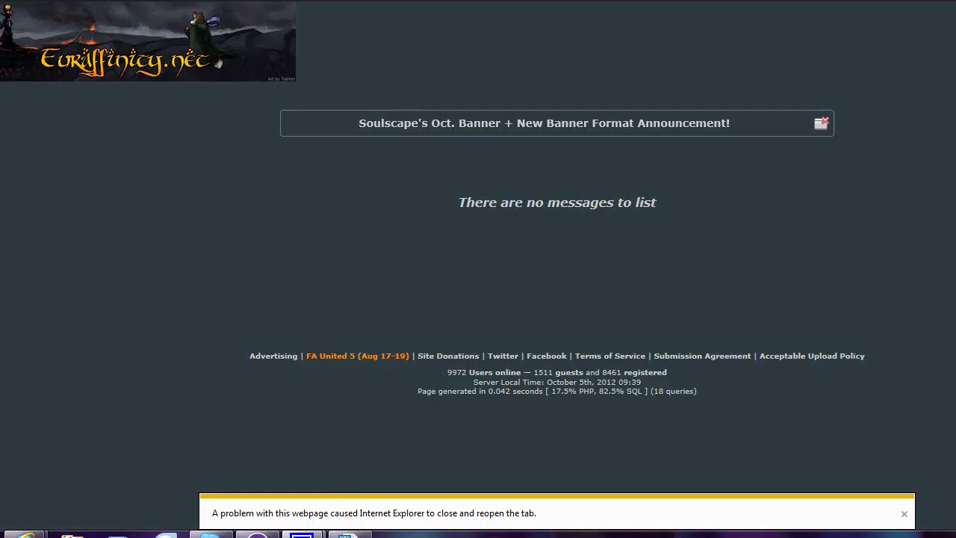
key("ctrl+Tab")
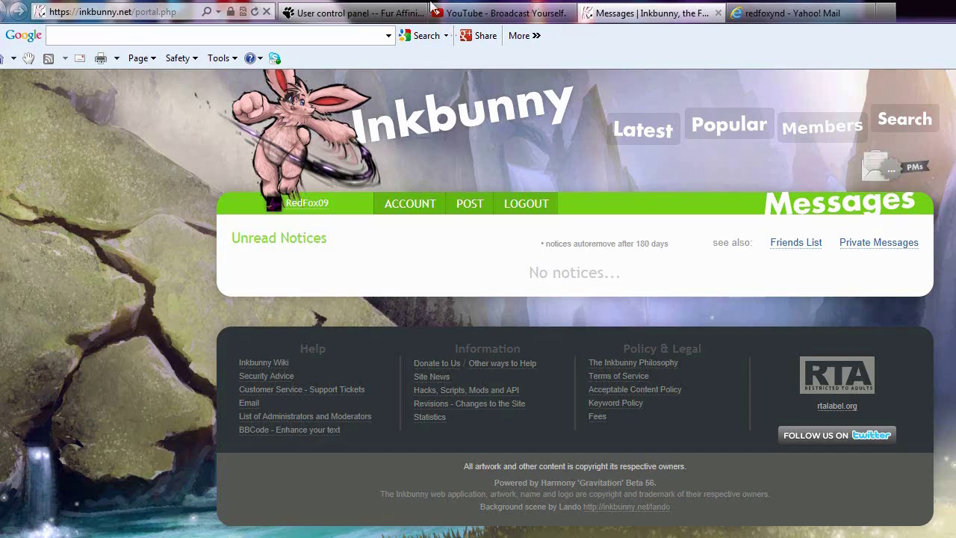
left_click(419, 12)
left_click(418, 13)
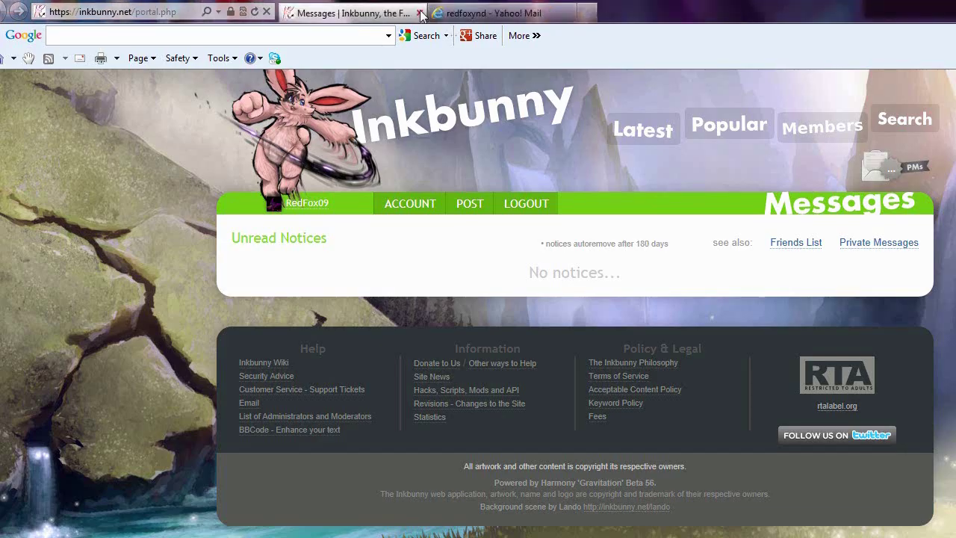
left_click(419, 12)
left_click(167, 16)
key("ctrl+v")
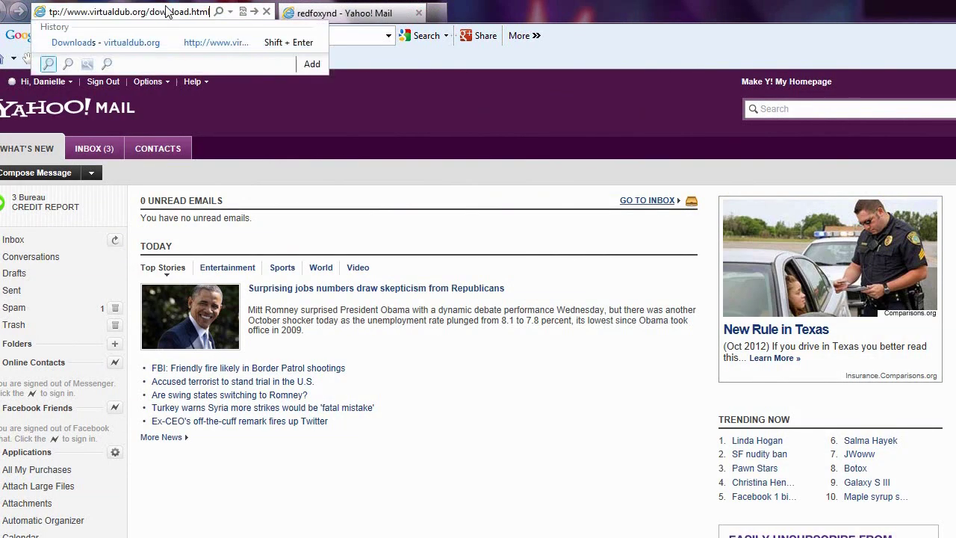
key("Return")
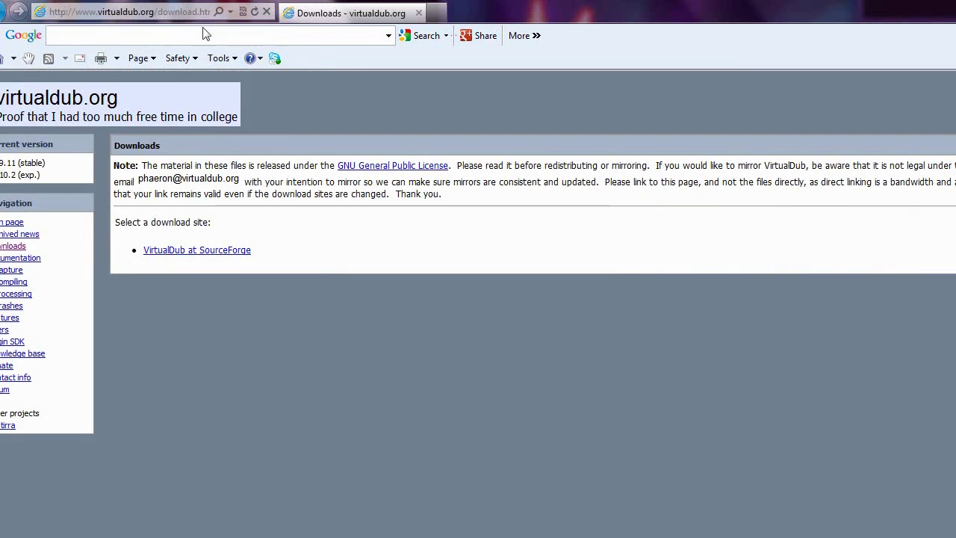
left_click(214, 252)
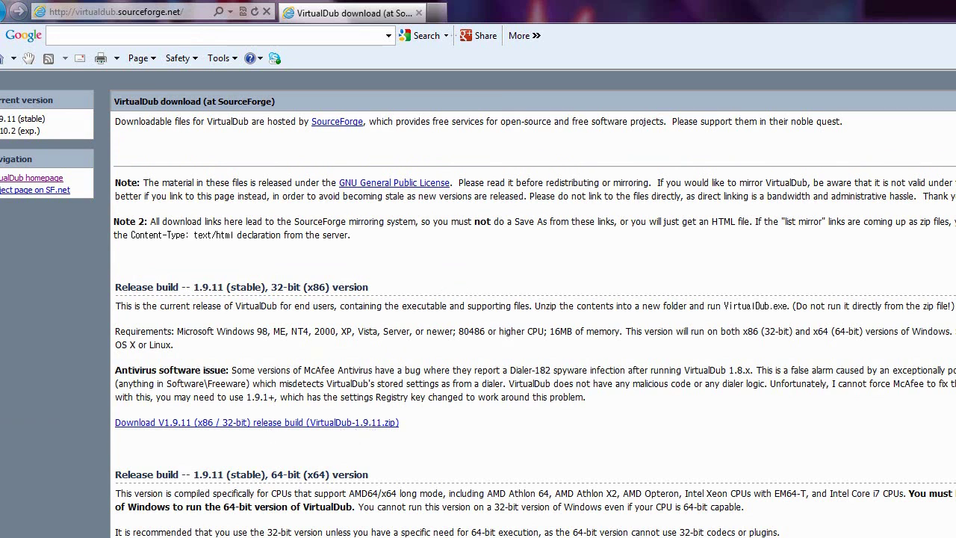
Download VirtualDub-1.9.11-AMD64.zip into the Tutorial Files folder and open that folder.
left_click(256, 422)
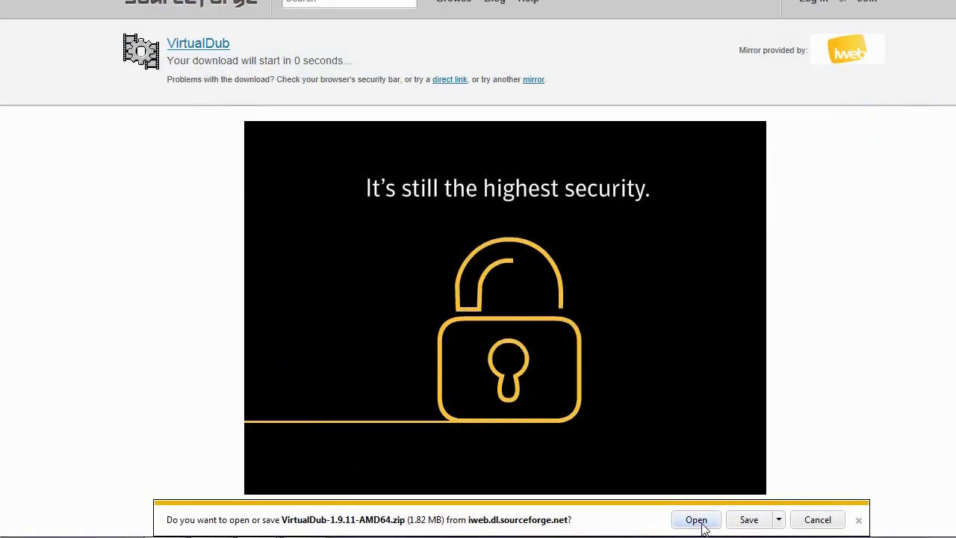
left_click(778, 520)
left_click(821, 502)
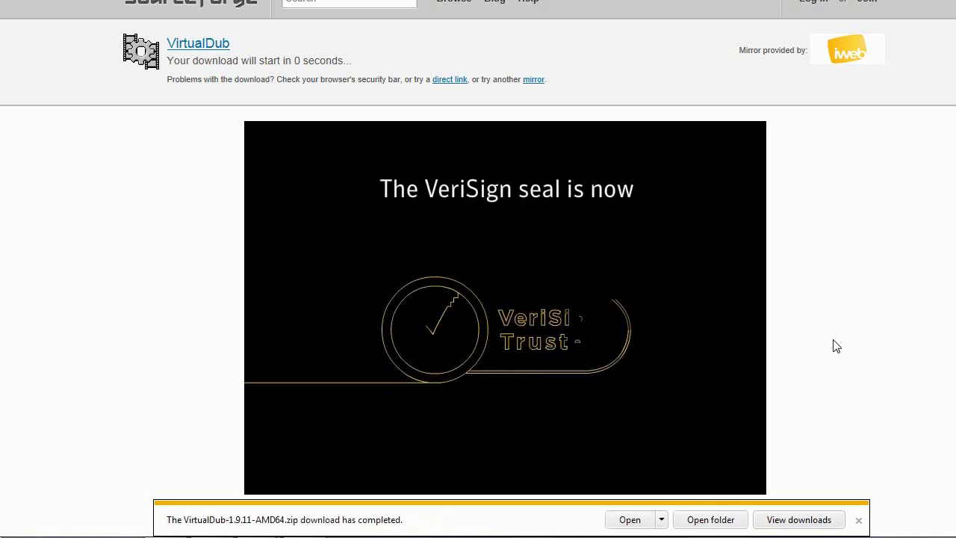
left_click(722, 520)
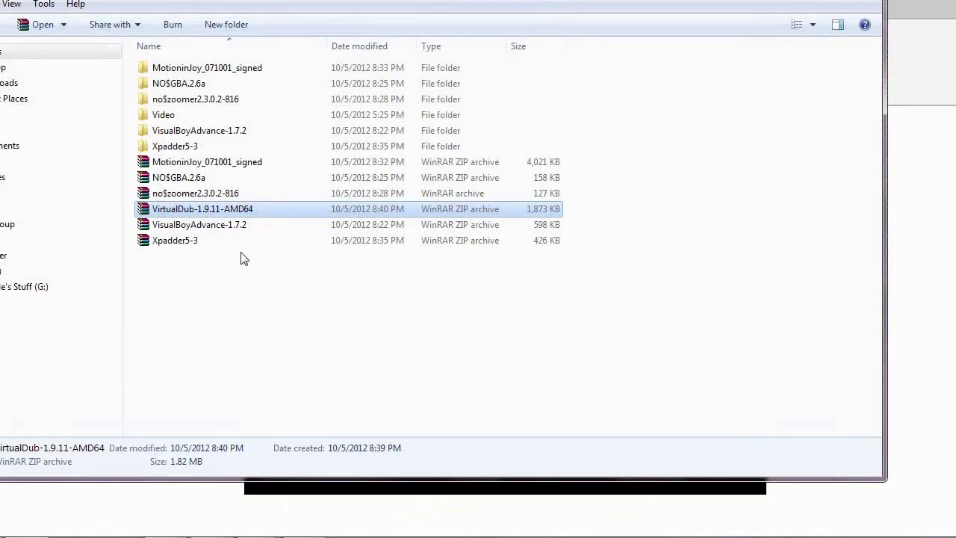
Extract the VirtualDub-1.9.11-AMD64 archive into a folder of the same name and open the extracted folder.
right_click(217, 215)
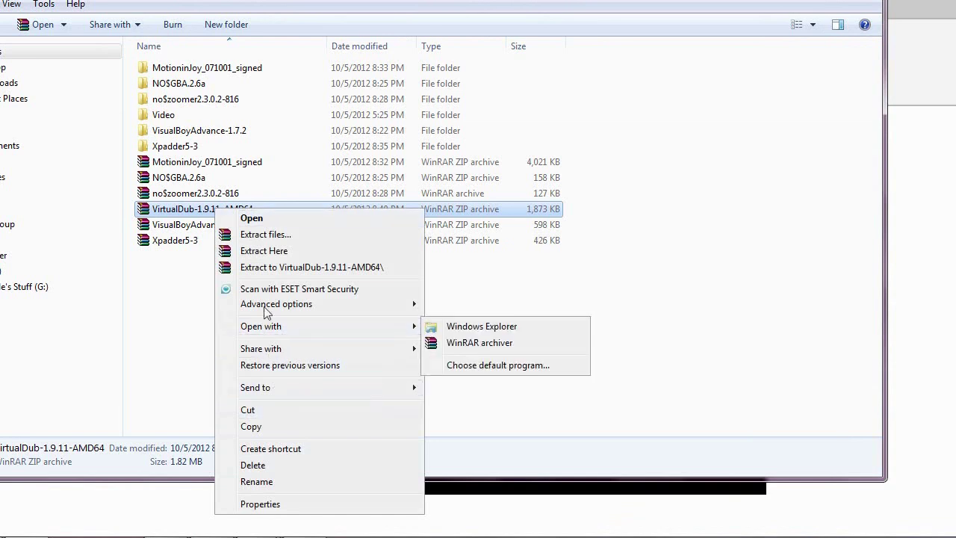
left_click(335, 267)
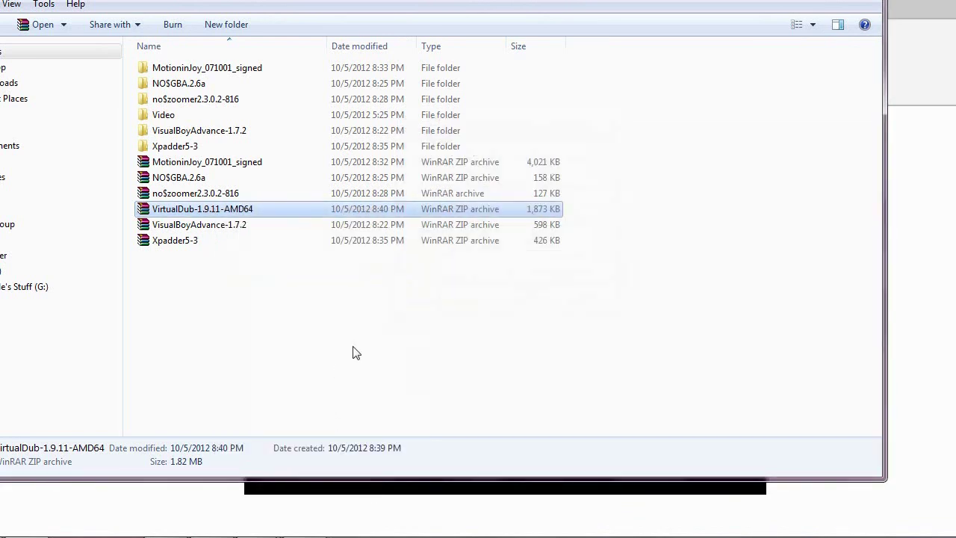
double_click(203, 132)
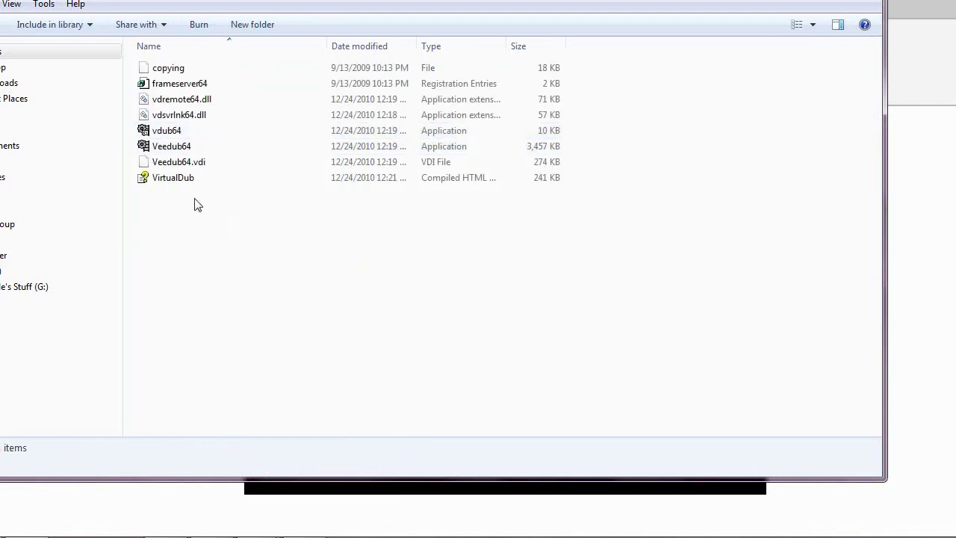
Launch the extracted vdub64 and Veedub64 applications one after the other to view them, closing each again.
double_click(209, 133)
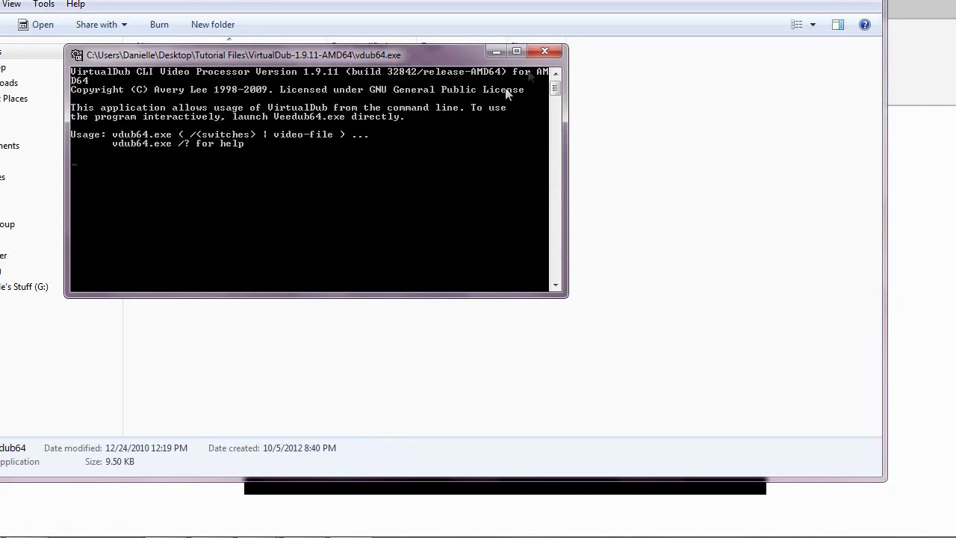
left_click(544, 51)
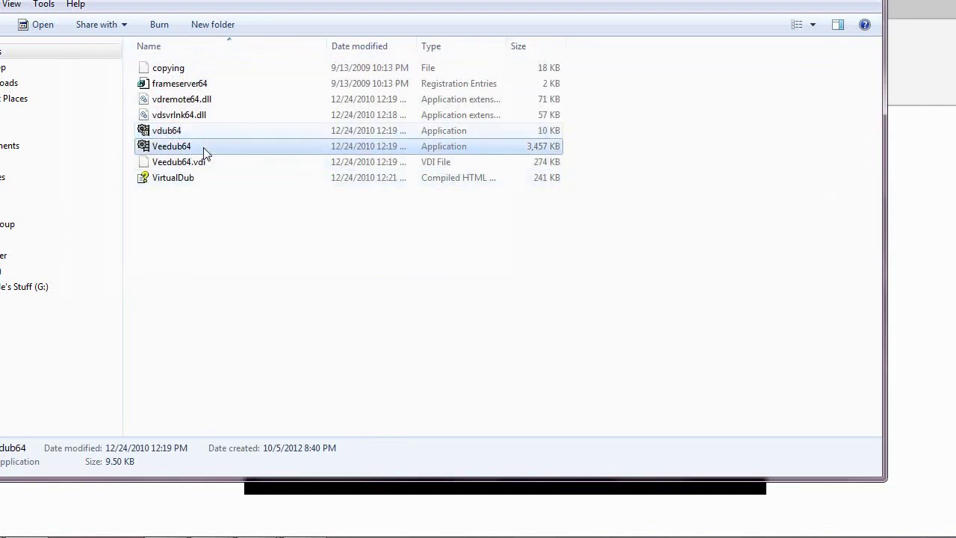
double_click(205, 152)
left_click_drag(291, 6, 409, 238)
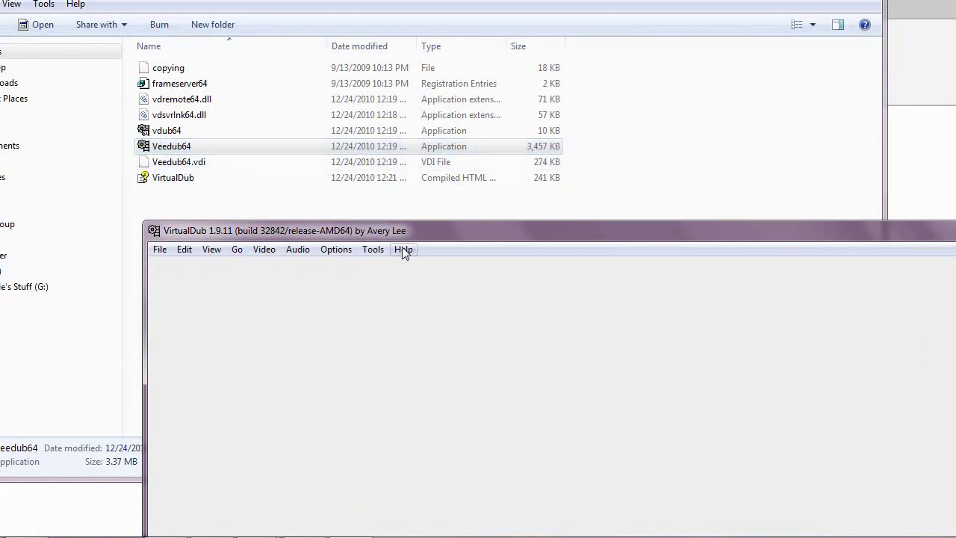
left_click_drag(426, 237, 286, 17)
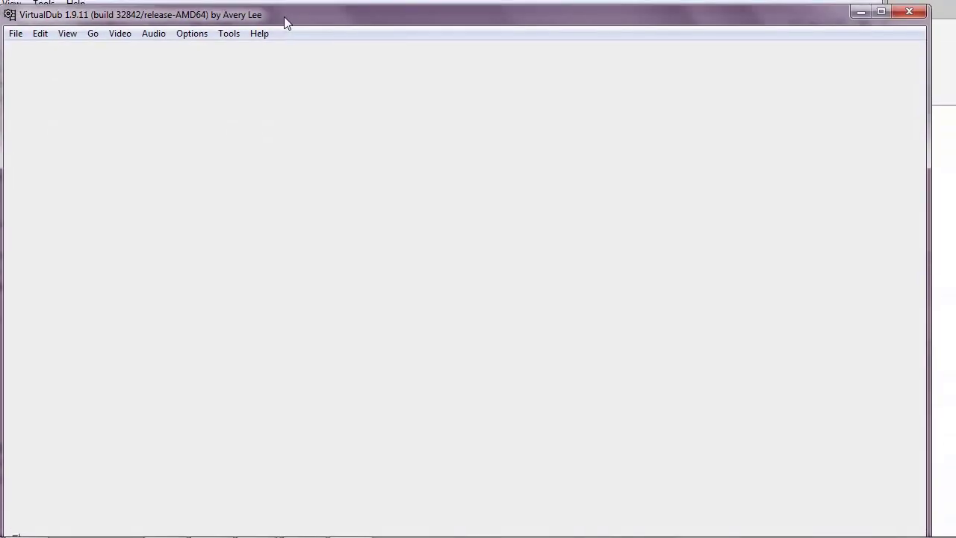
left_click(909, 12)
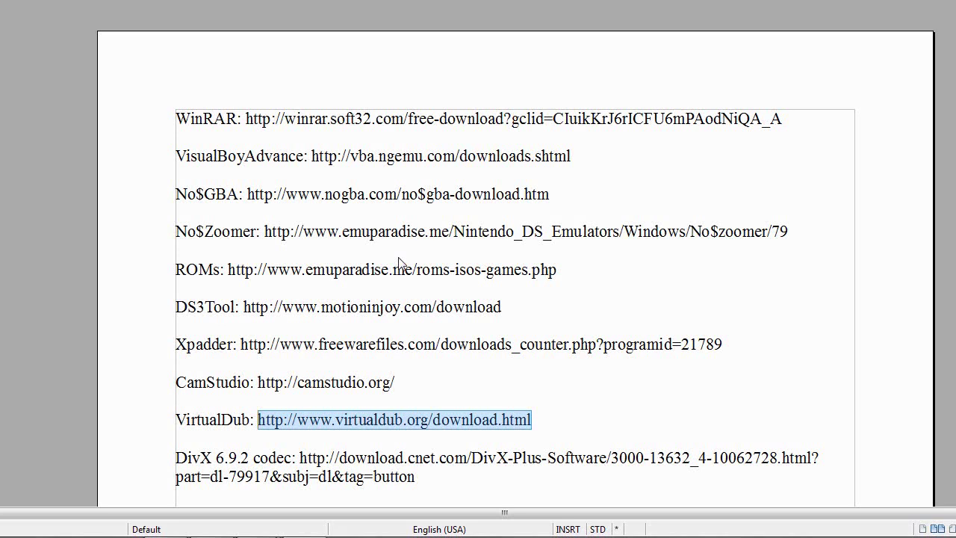
Copy the DivX 6.9.2 codec link to download.cnet.com from the link list document.
scroll(258, 216, "down", 5)
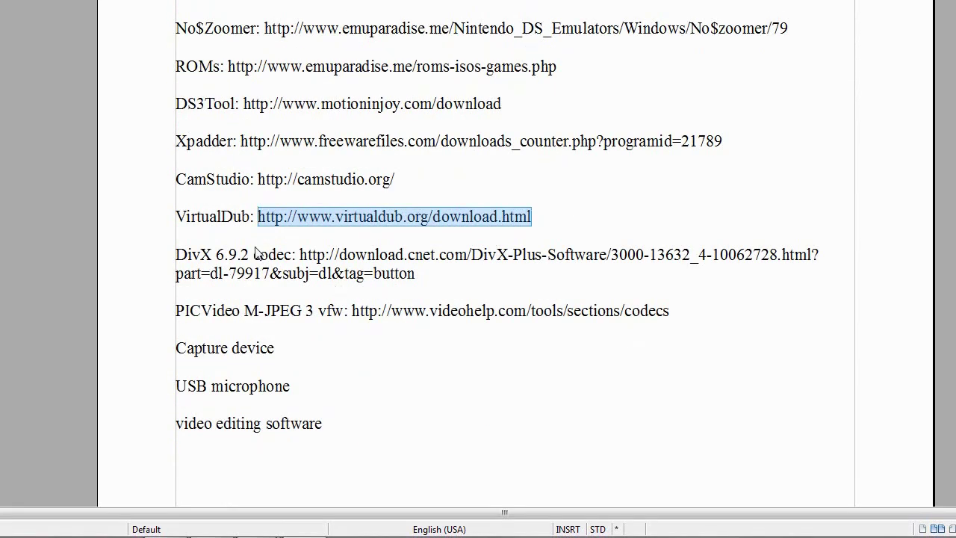
left_click_drag(299, 254, 415, 273)
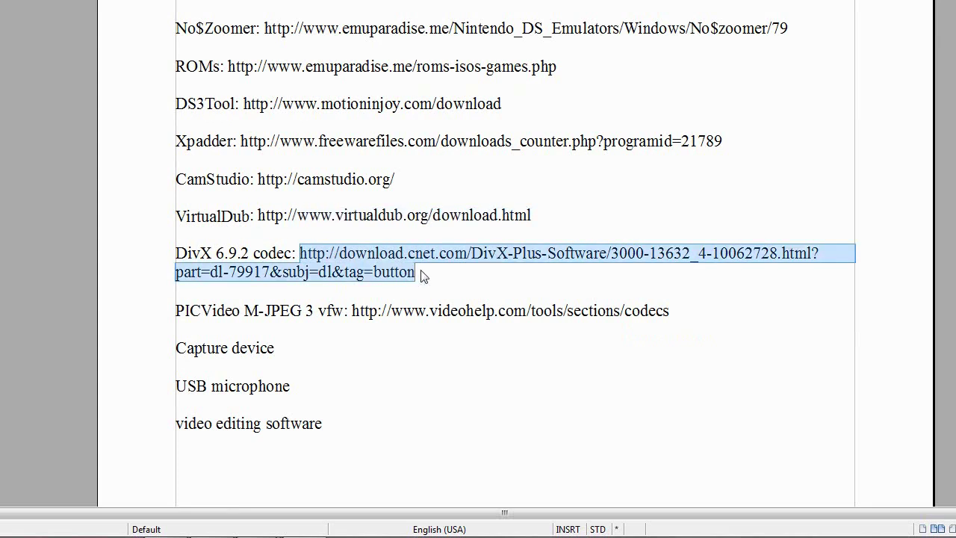
right_click(371, 263)
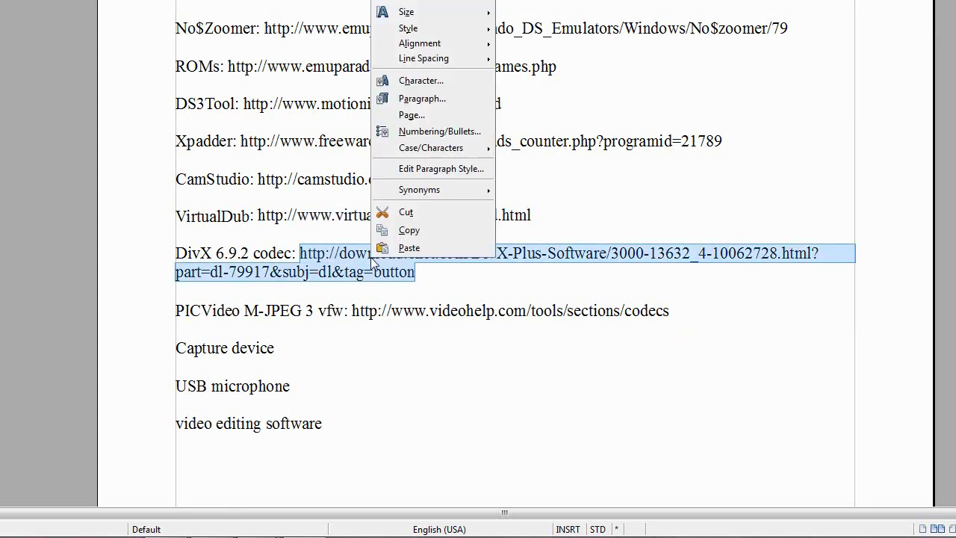
left_click(404, 229)
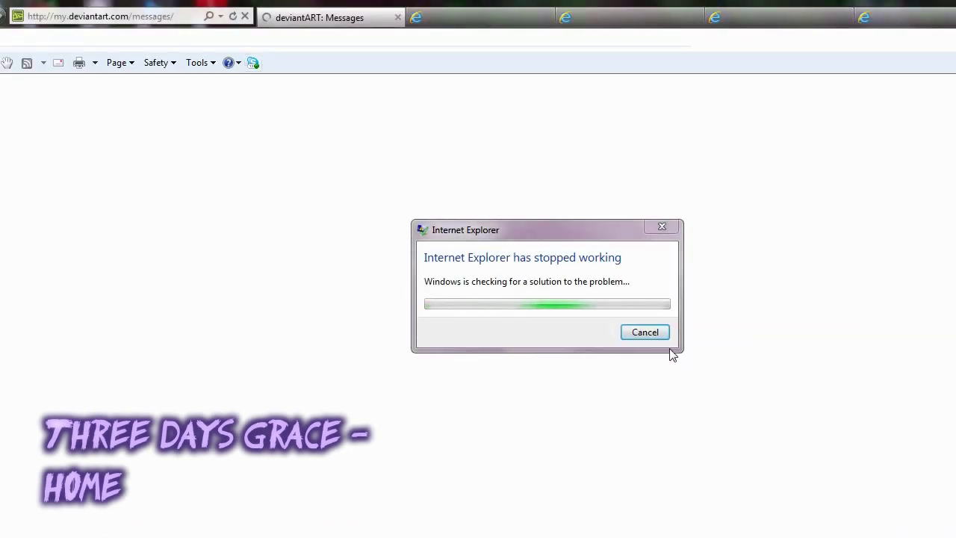
Dismiss the Internet Explorer crash dialog and close the surplus browser tabs, keeping only the Yahoo! Mail tab.
left_click(649, 336)
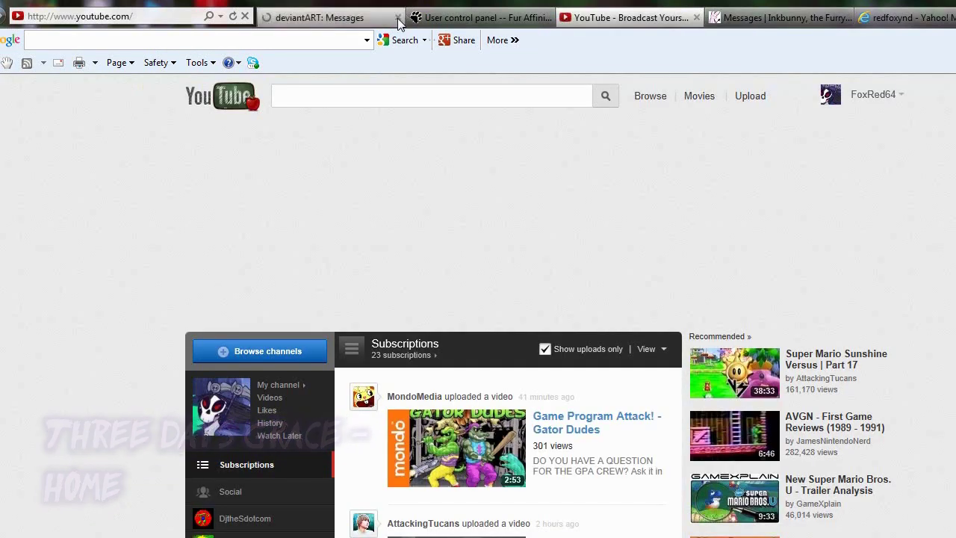
left_click(398, 19)
left_click(397, 18)
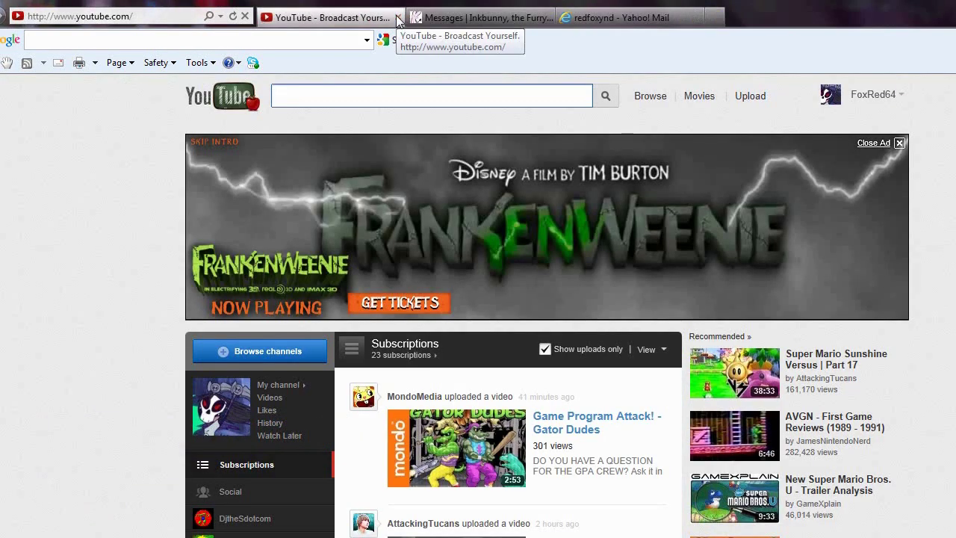
left_click(397, 19)
left_click(397, 19)
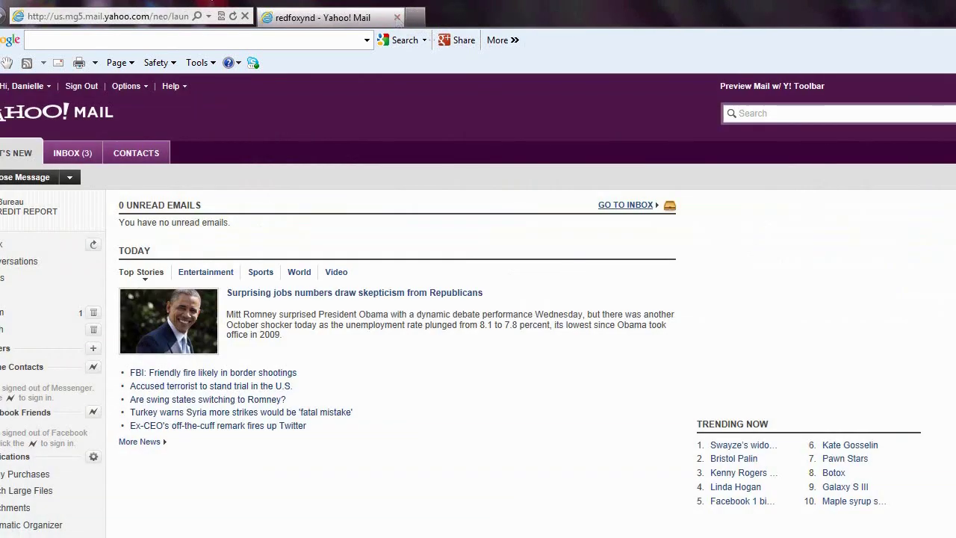
Load the CNET DivX Plus Software download page from the copied link in the remaining browser tab.
left_click(179, 18)
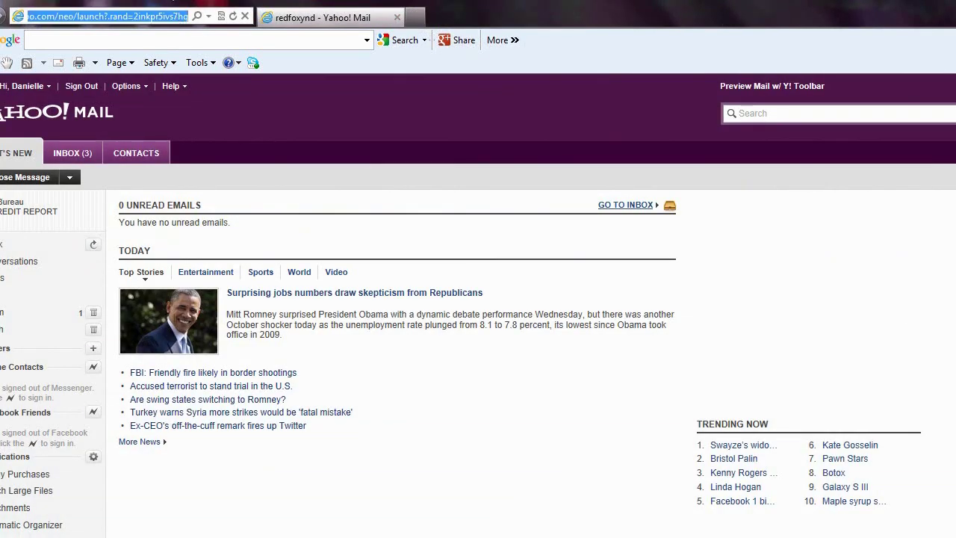
key("ctrl+v")
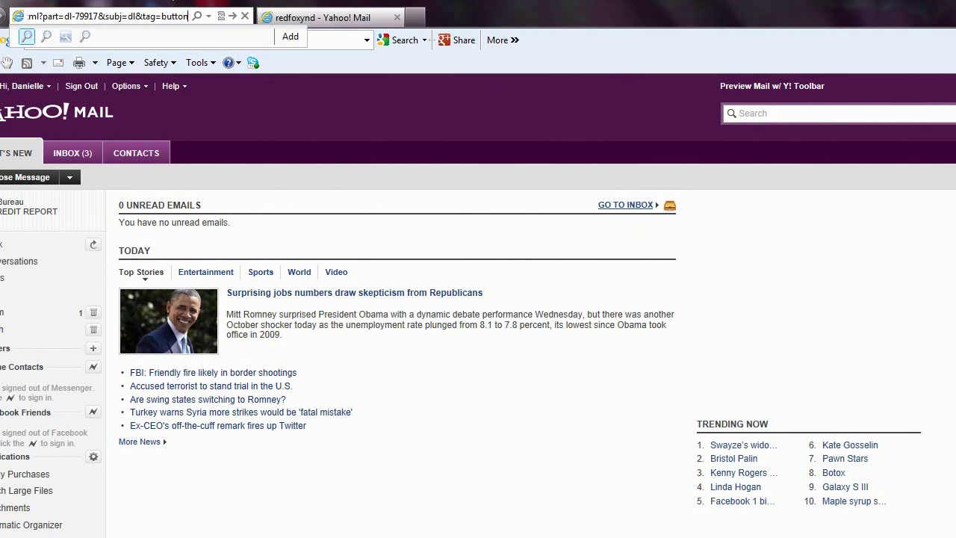
key("Return")
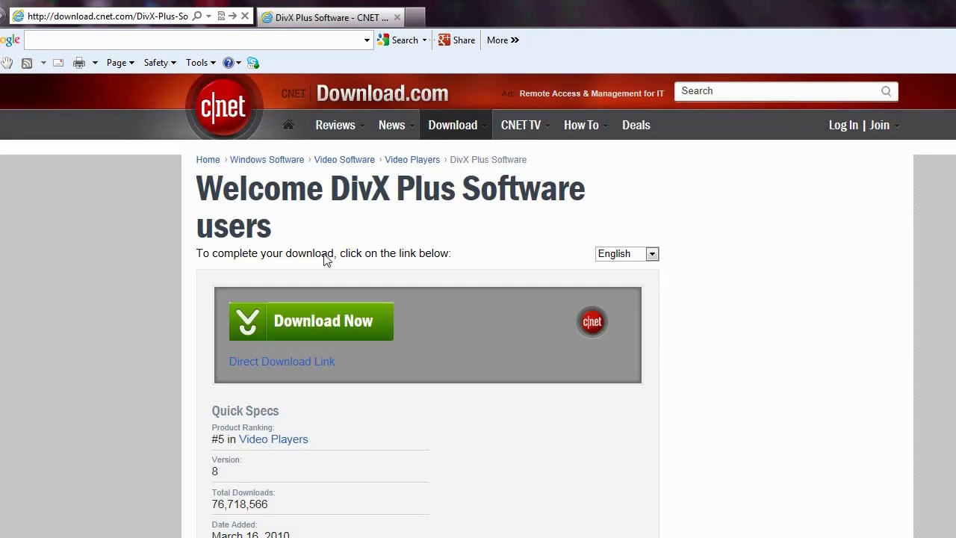
Download and run the CNET installer for DivX Plus Software, keeping the Quick Installation option, to start the software download.
left_click(320, 323)
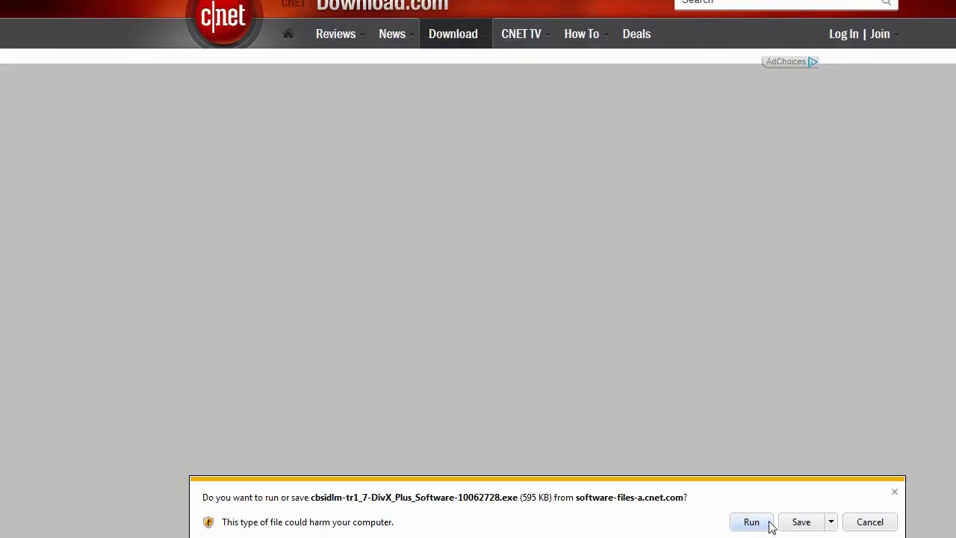
left_click(761, 522)
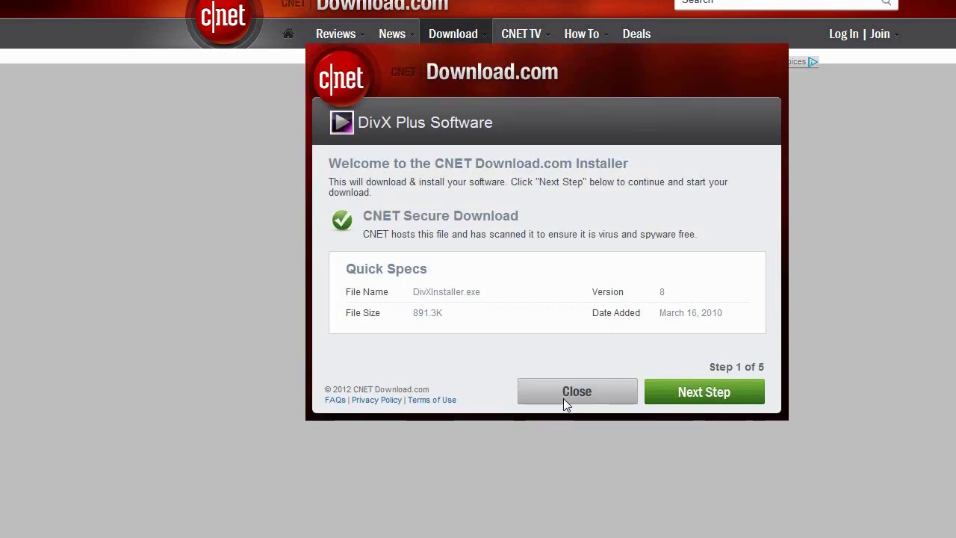
left_click(693, 393)
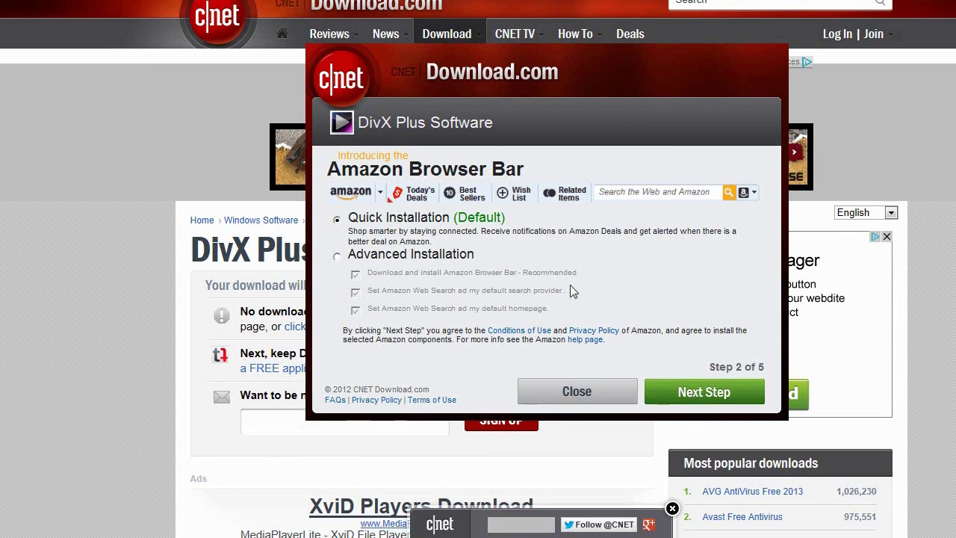
left_click(688, 393)
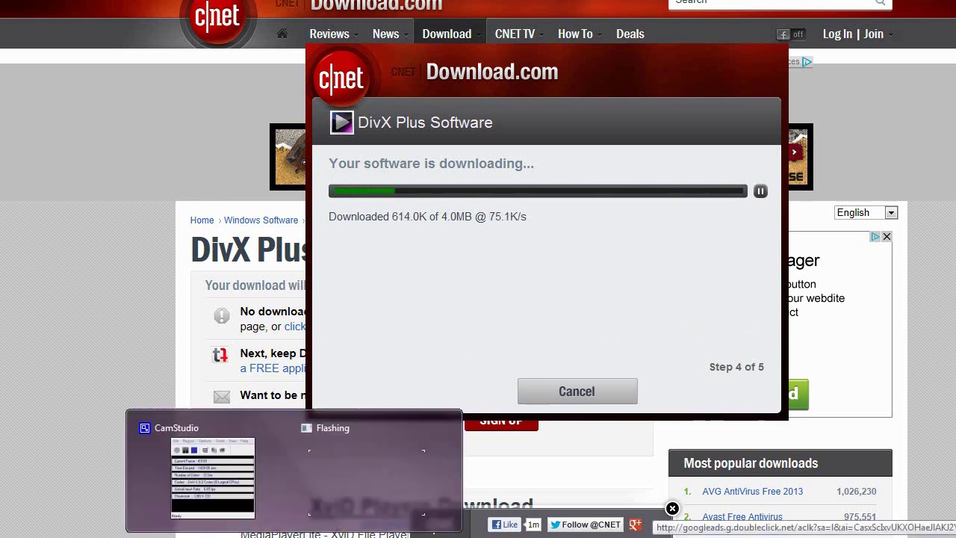
Move the CamStudio recorder window clear of the CNET installer and start the DivX Plus Software setup on the desktop.
left_click(224, 478)
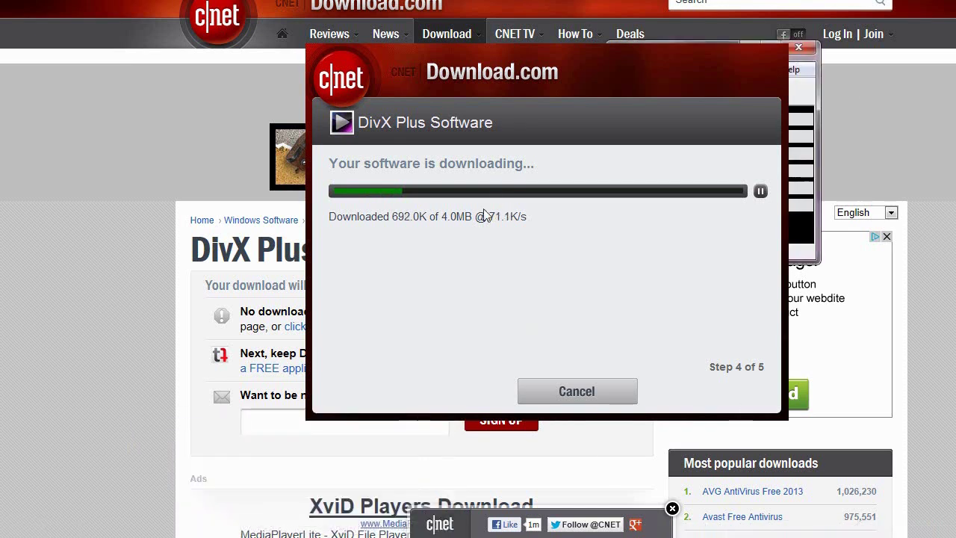
left_click_drag(810, 49, 955, 48)
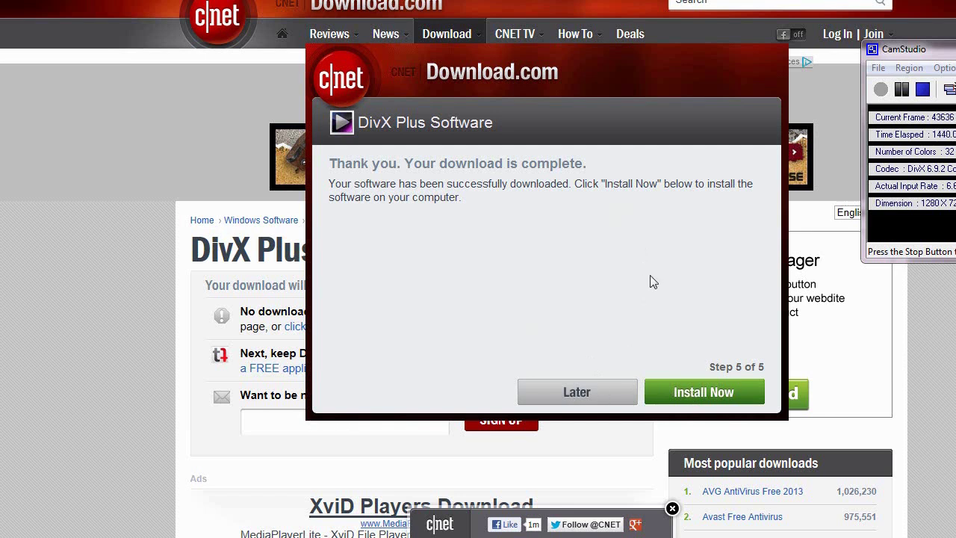
left_click(676, 396)
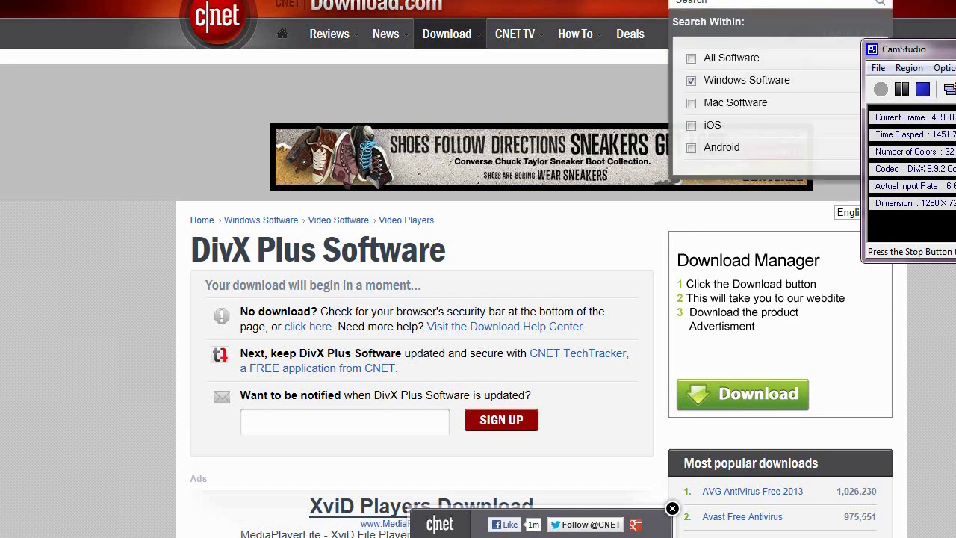
key("super+d")
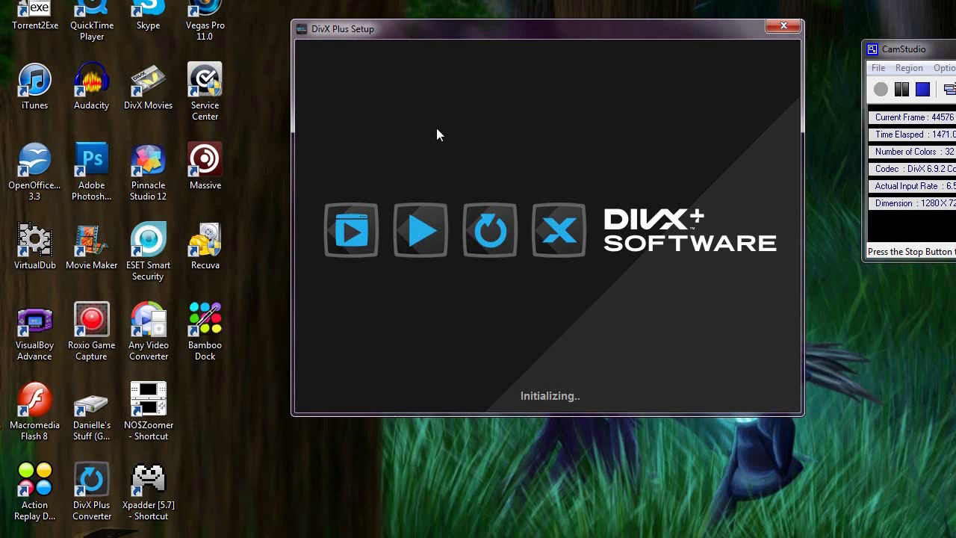
Move the DivX Plus Setup window aside, quit the setup and confirm quitting.
left_click_drag(420, 29, 385, 41)
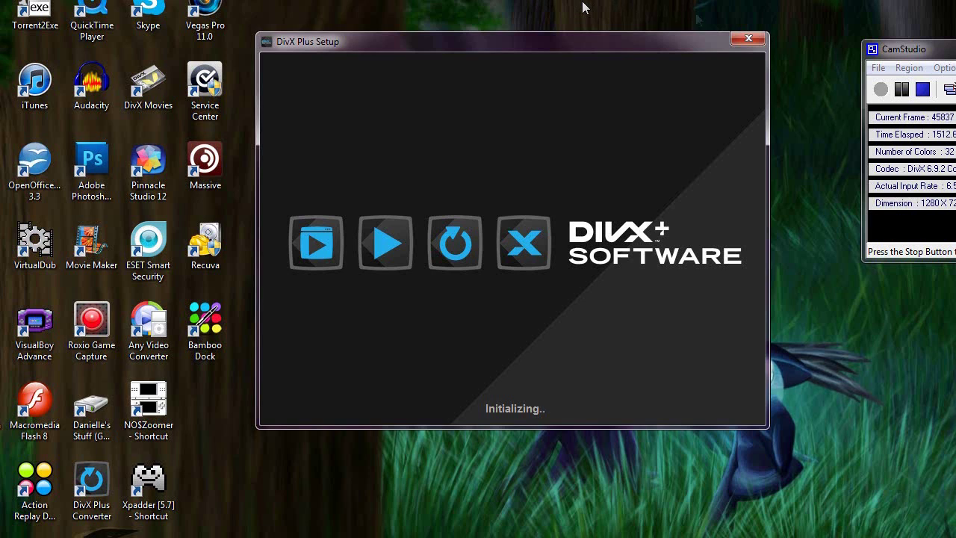
left_click(747, 38)
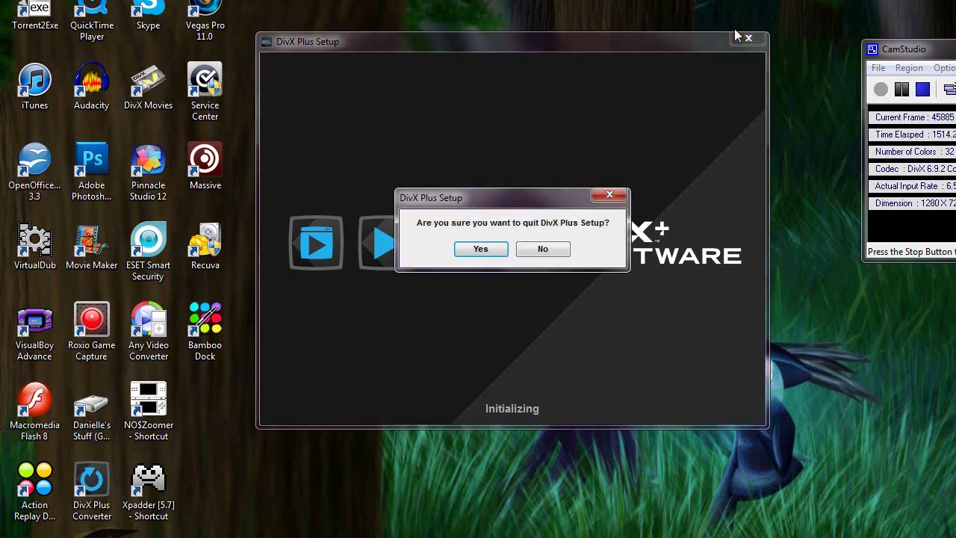
left_click(478, 249)
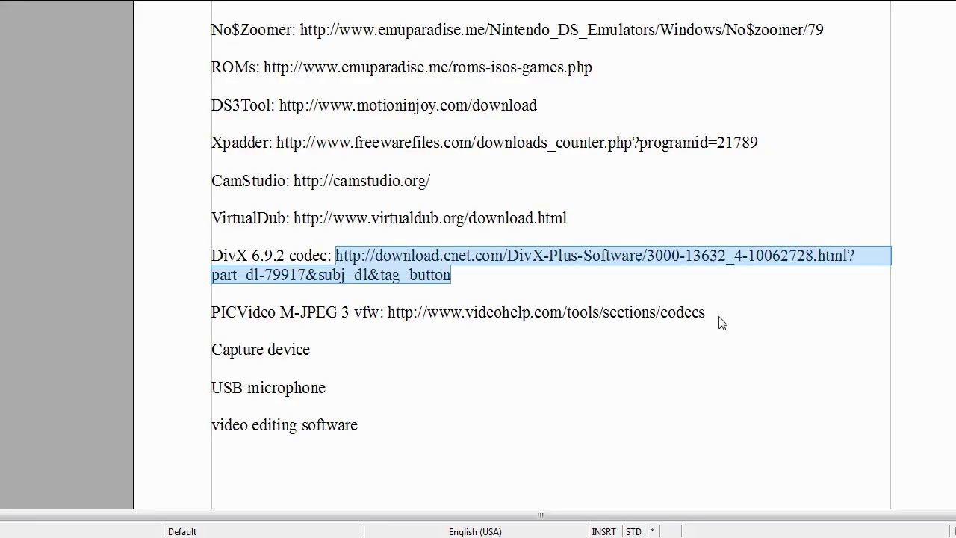
Copy the PICVideo M-JPEG 3 vfw link from the link list document.
left_click_drag(704, 313, 392, 314)
right_click(394, 315)
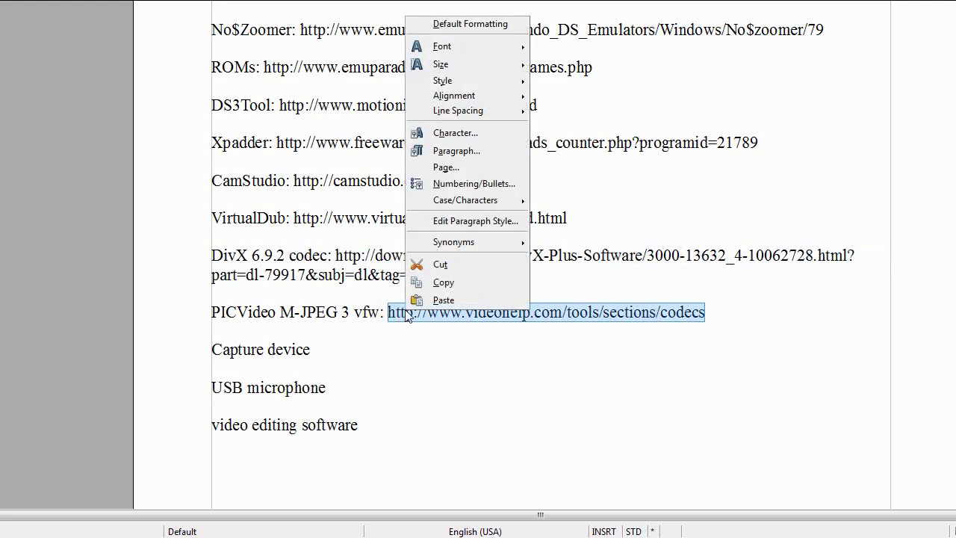
left_click(454, 280)
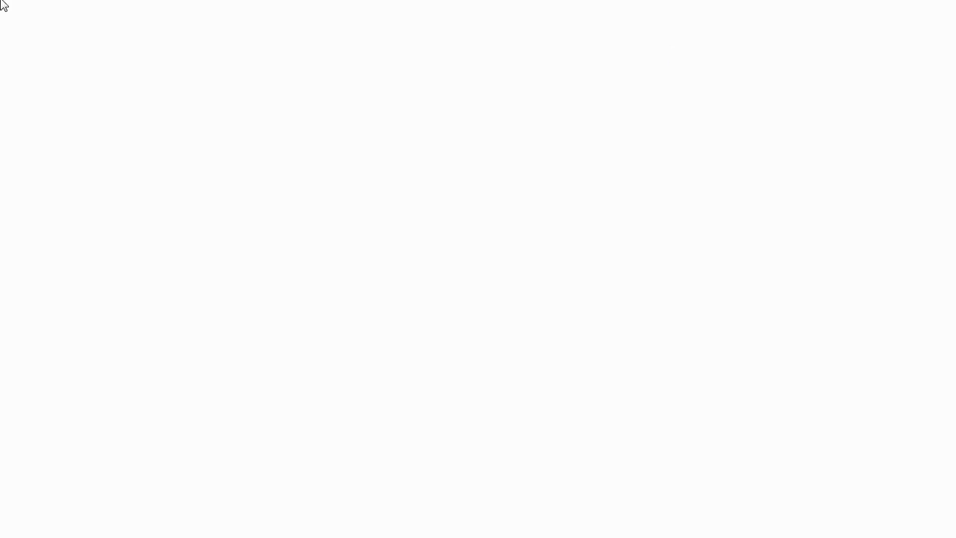
Close the surplus browser tabs and load the copied VideoHelp codecs link in the remaining Yahoo! Mail tab.
mouse_move(3, 4)
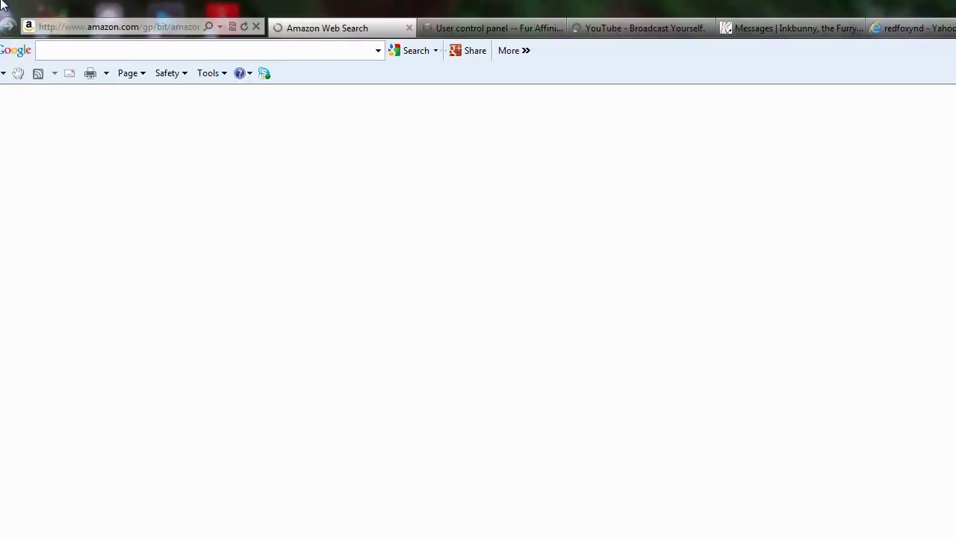
left_click(408, 30)
left_click(408, 30)
left_click(408, 30)
left_click(408, 30)
left_click(179, 33)
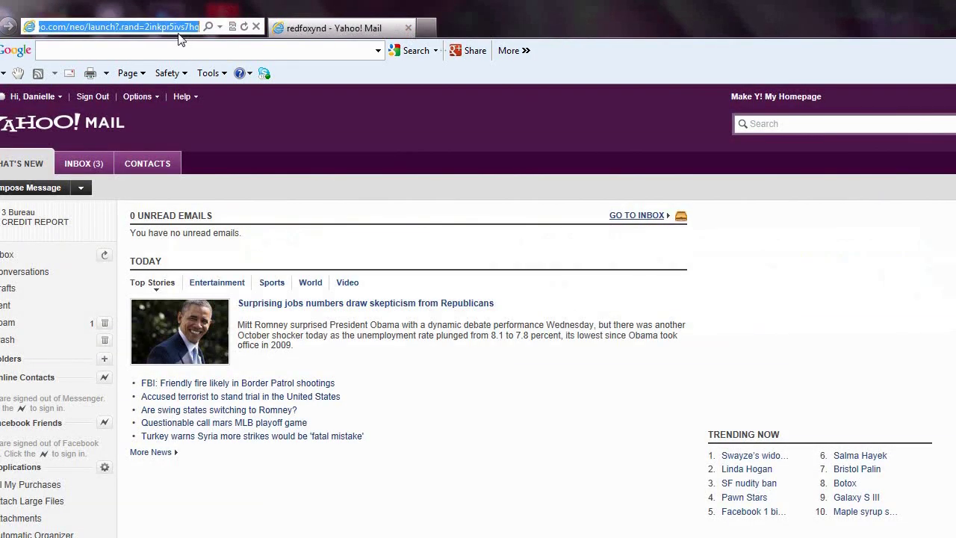
key("ctrl+v")
key("Return")
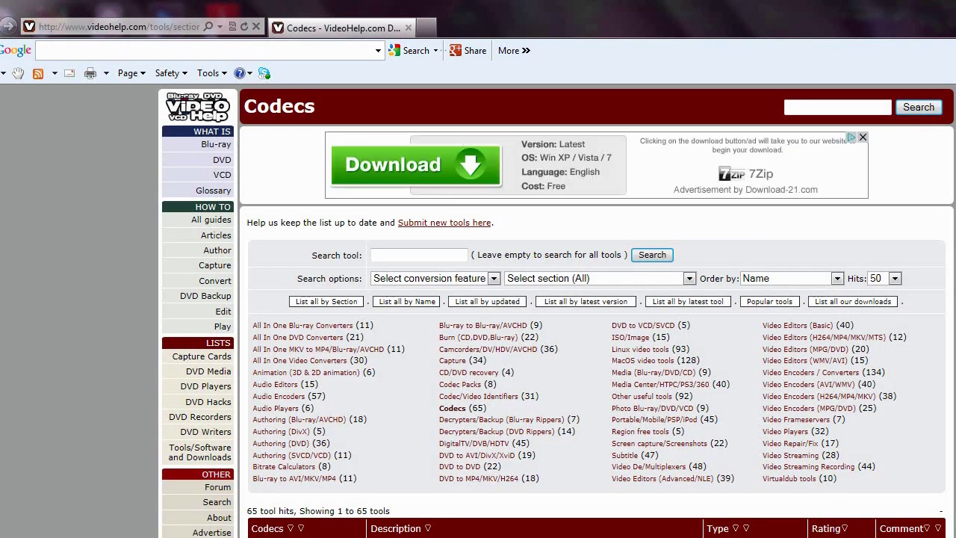
Find PICVideo MJPEG in the codecs list, download it through its direct link and run PICVIDEO.EXE.
scroll(596, 310, "down", 10)
scroll(596, 310, "down", 20)
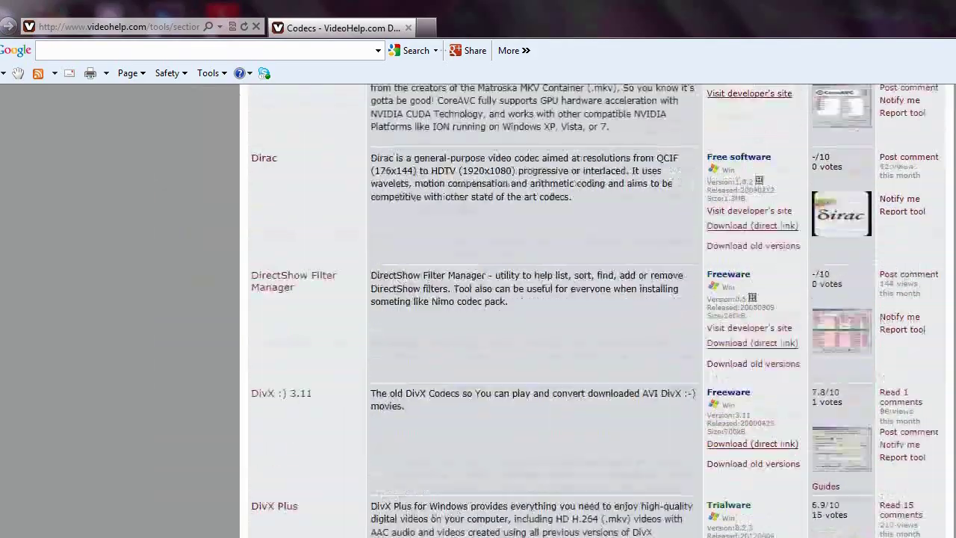
scroll(596, 310, "down", 20)
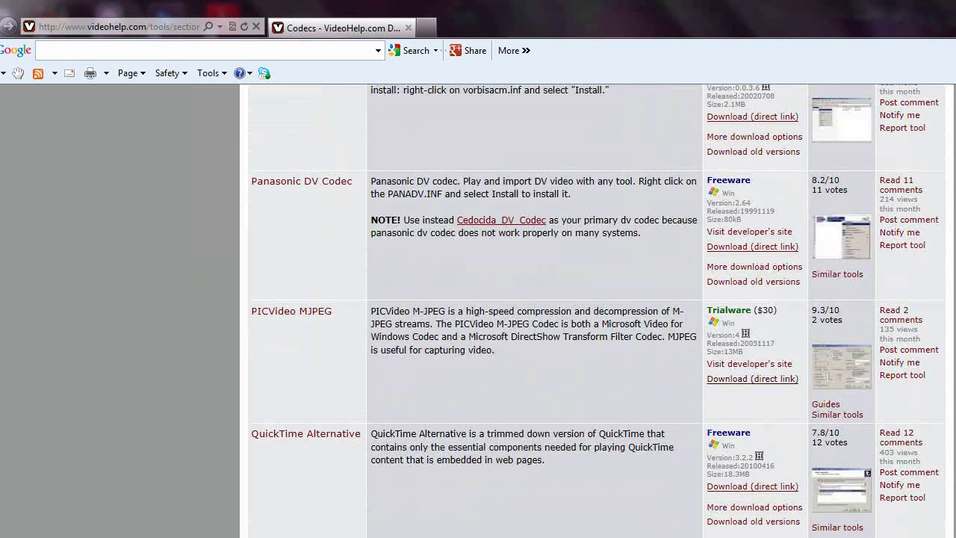
left_click(743, 379)
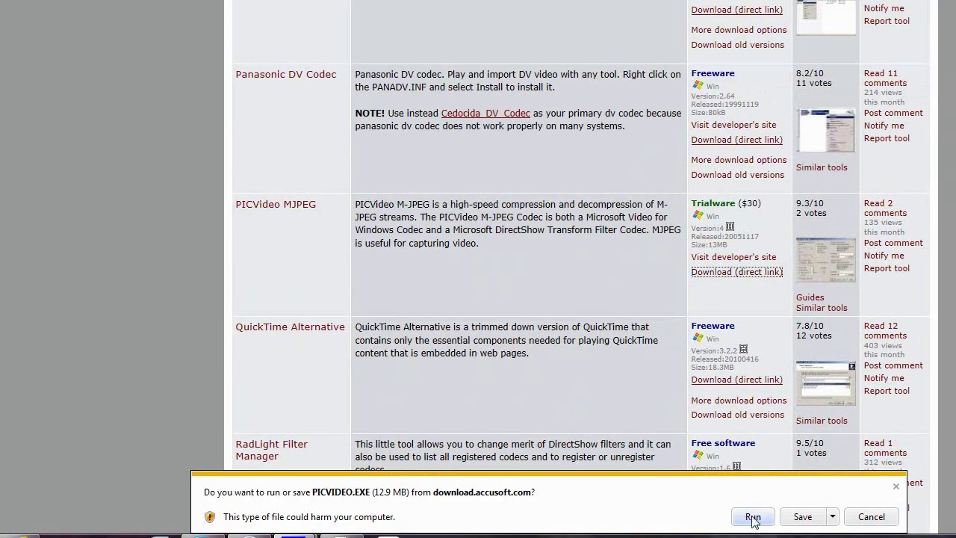
left_click(748, 515)
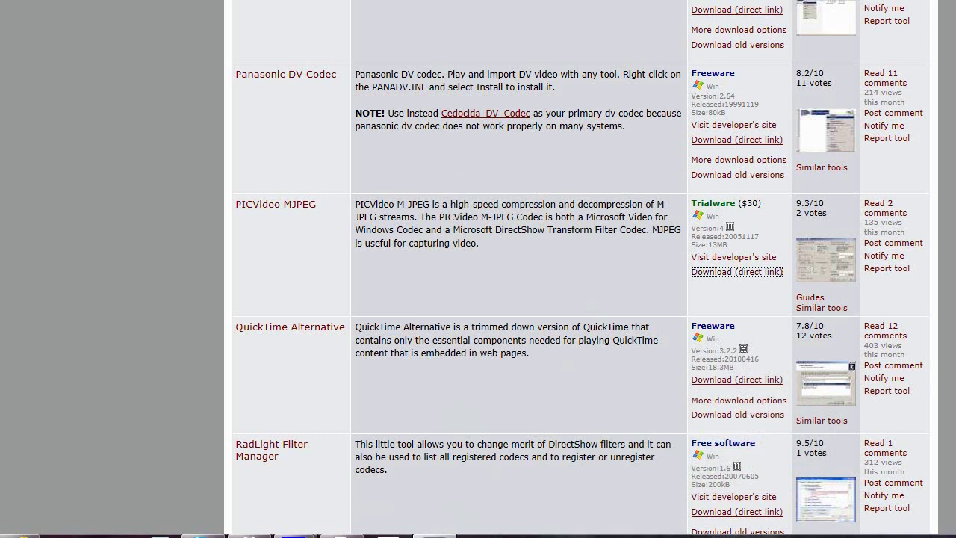
Bring up the PICVideo Motion JPEG 4 installer, accept the license and start copying files to the default Pegasus Imaging folder.
mouse_move(435, 535)
mouse_move(437, 469)
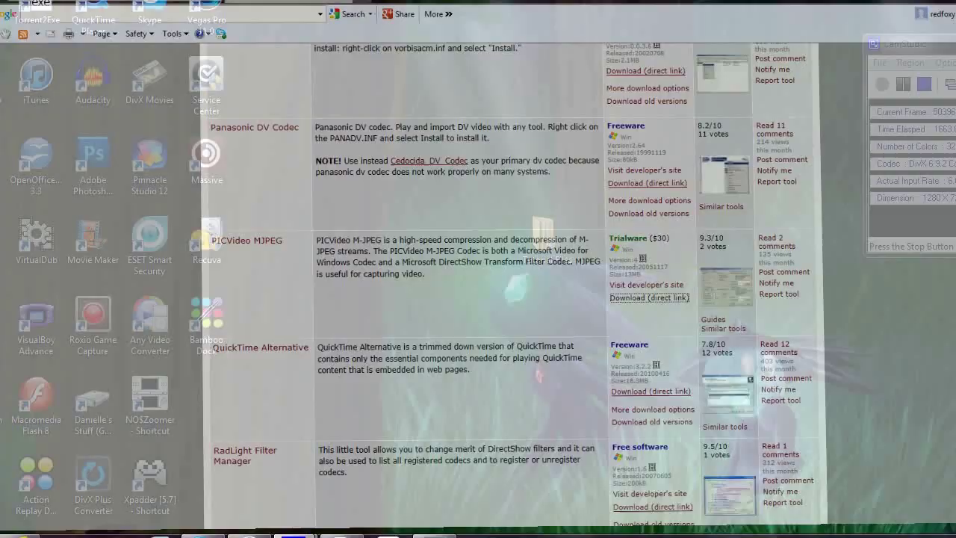
left_click(458, 472)
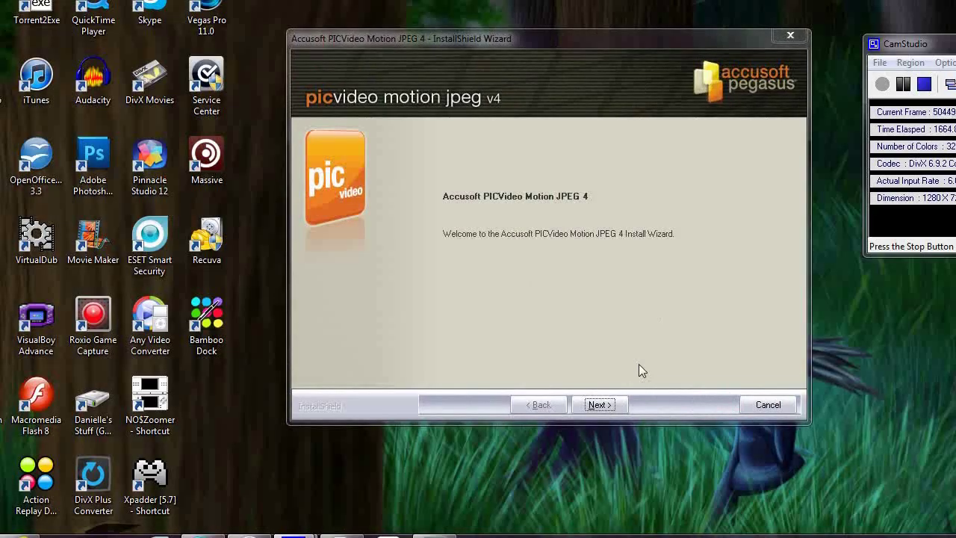
left_click(601, 409)
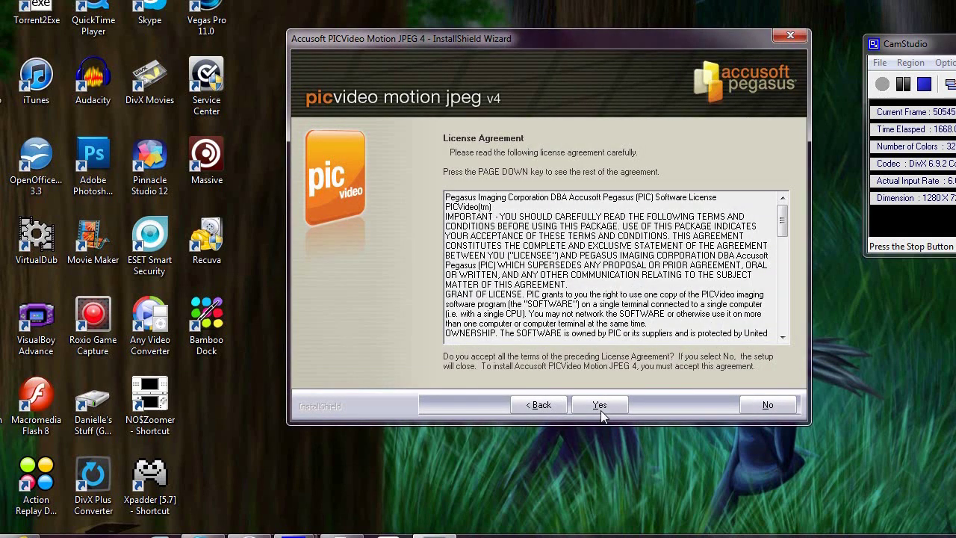
left_click(601, 410)
left_click(601, 410)
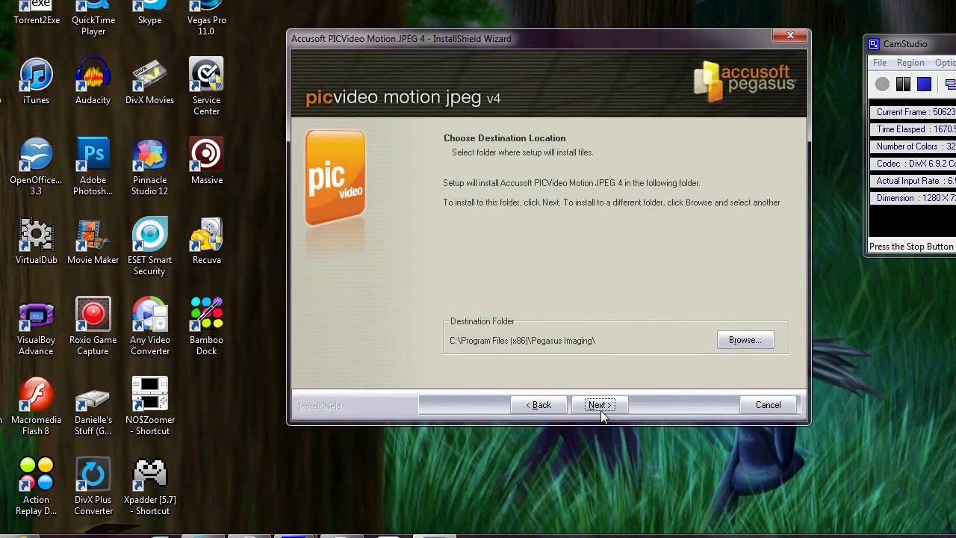
left_click(601, 407)
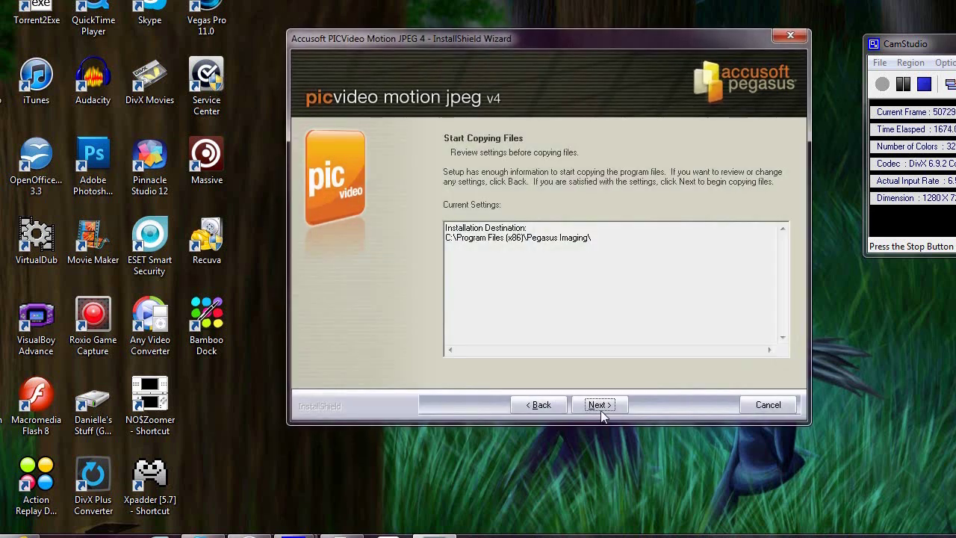
left_click(601, 407)
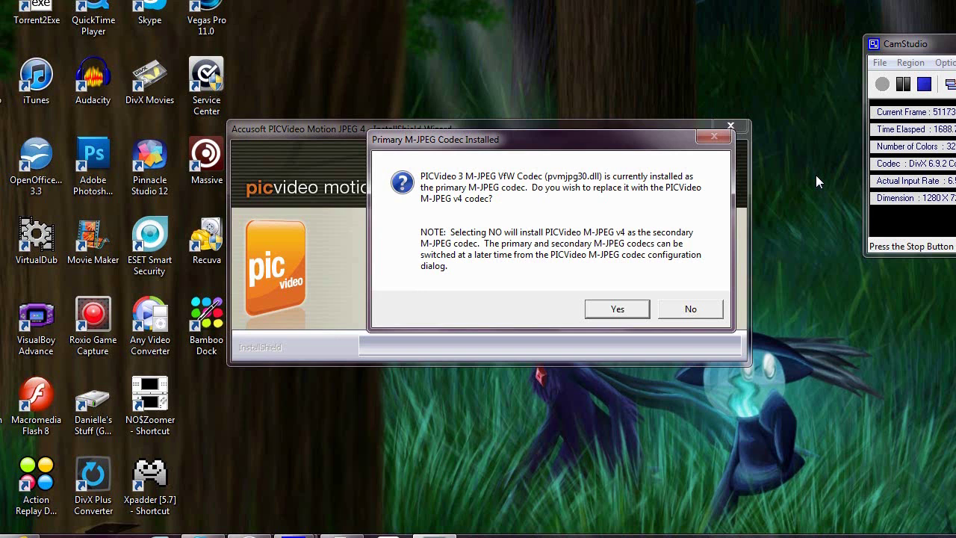
Decline replacing the primary M-JPEG codec with v4, finish the PICVideo setup and close its help page.
left_click(690, 309)
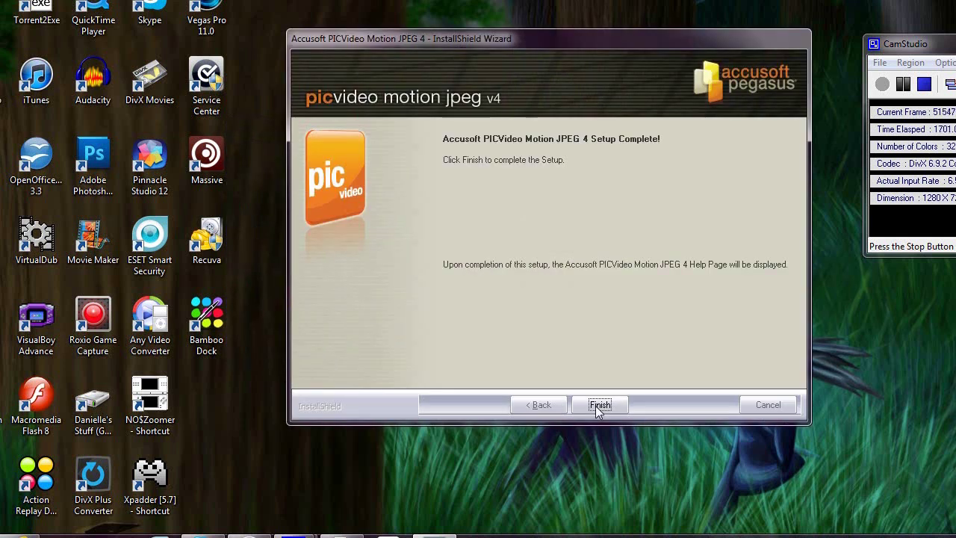
left_click(598, 404)
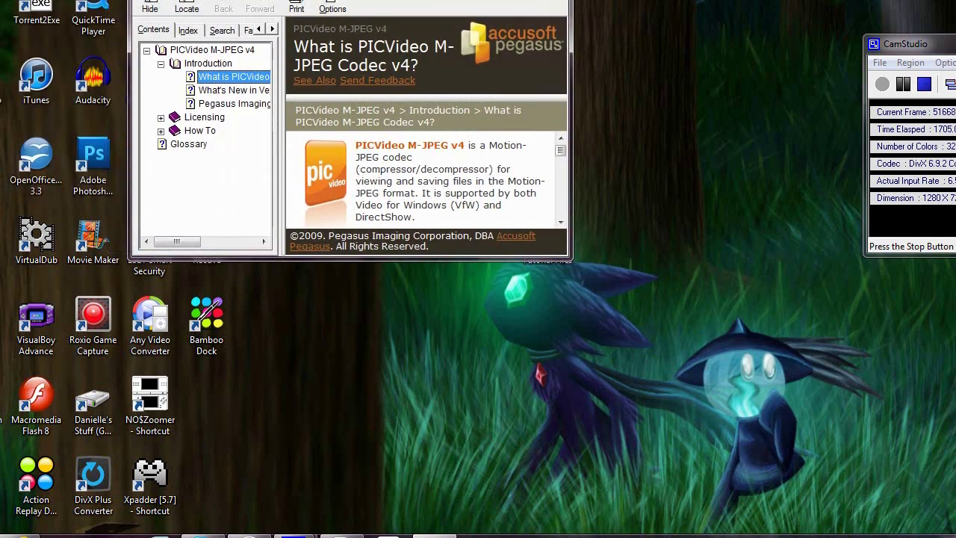
key("alt+F4")
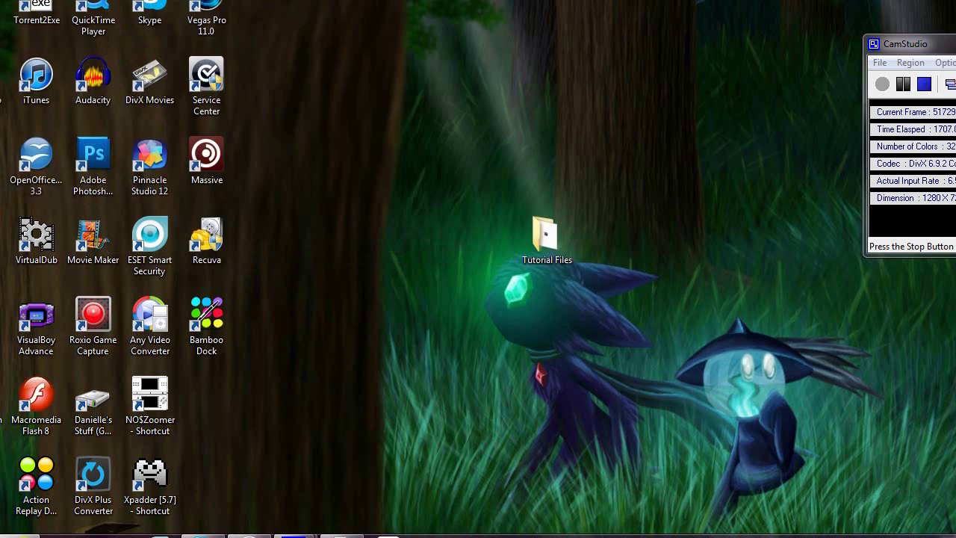
Check the available compressors in CamStudio's video options for the DivX and PICVideo codecs, leaving the settings as they are.
left_click_drag(925, 44, 615, 6)
left_click(641, 23)
left_click(664, 40)
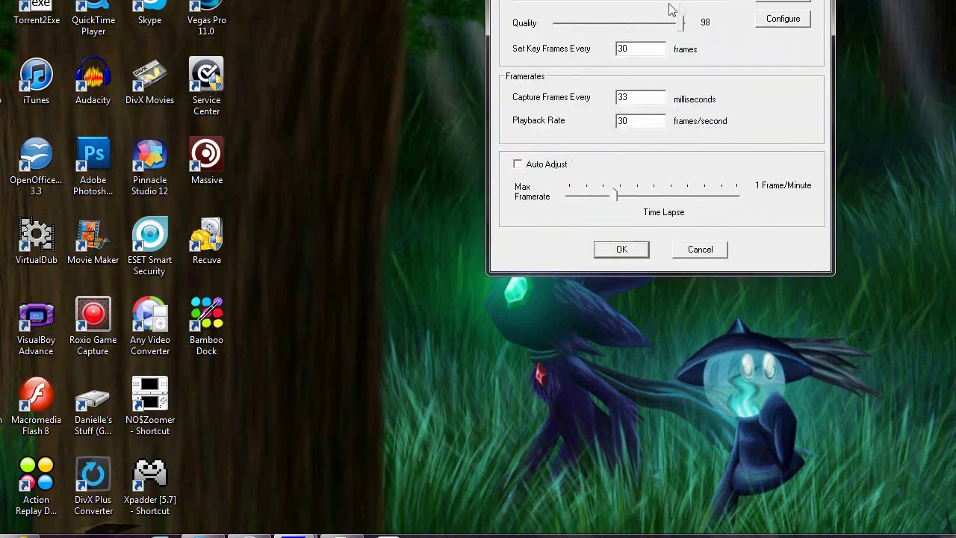
left_click(718, 3)
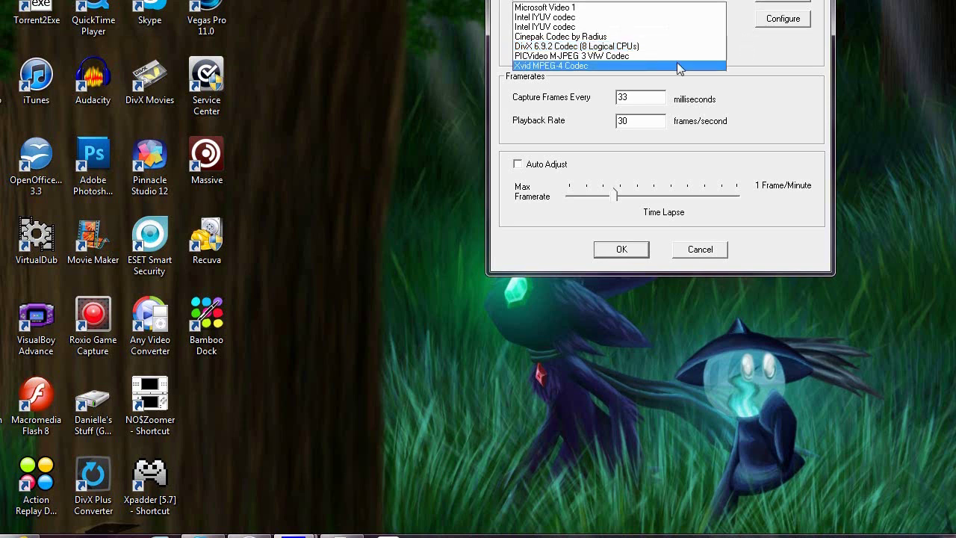
left_click(786, 52)
left_click(699, 249)
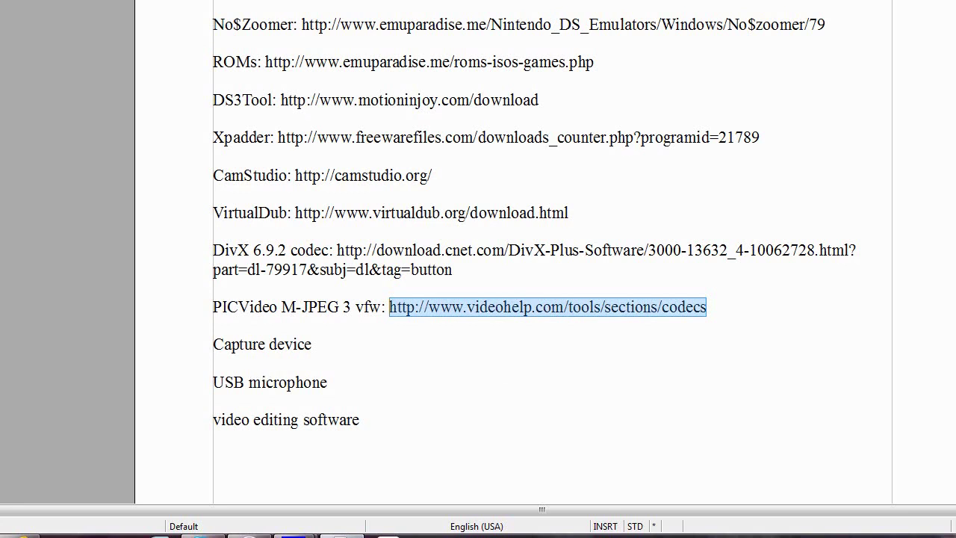
Minimize the link list document and move the CamStudio window to a fully visible spot on the desktop.
left_click(342, 536)
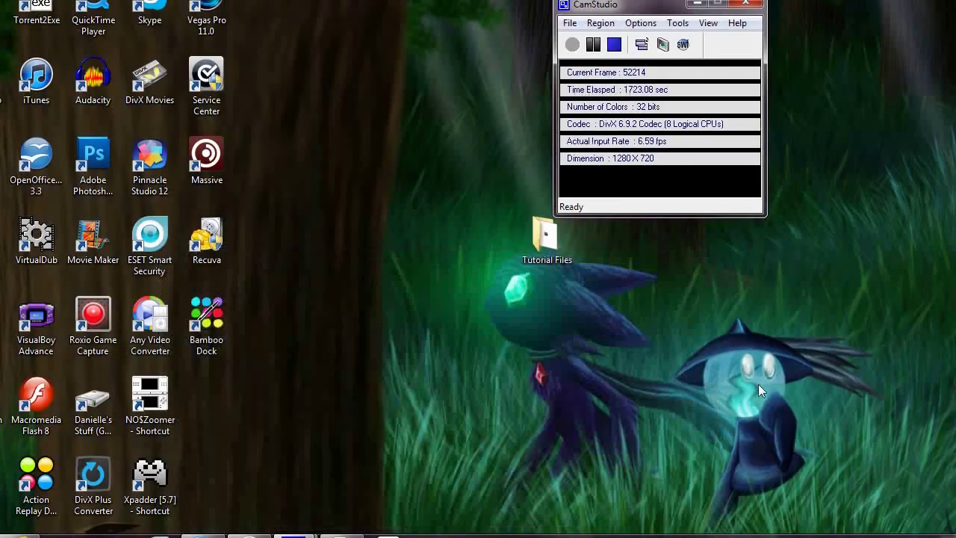
left_click_drag(627, 6, 792, 45)
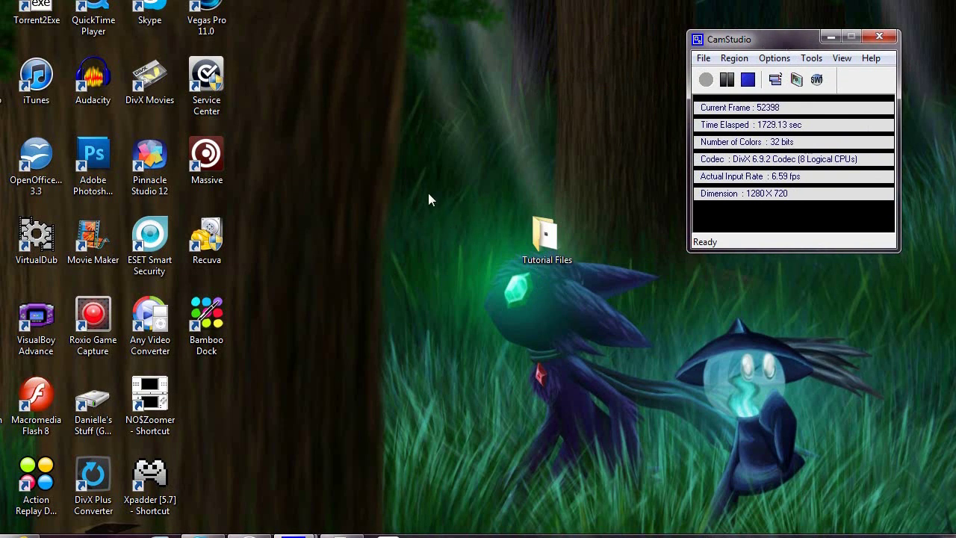